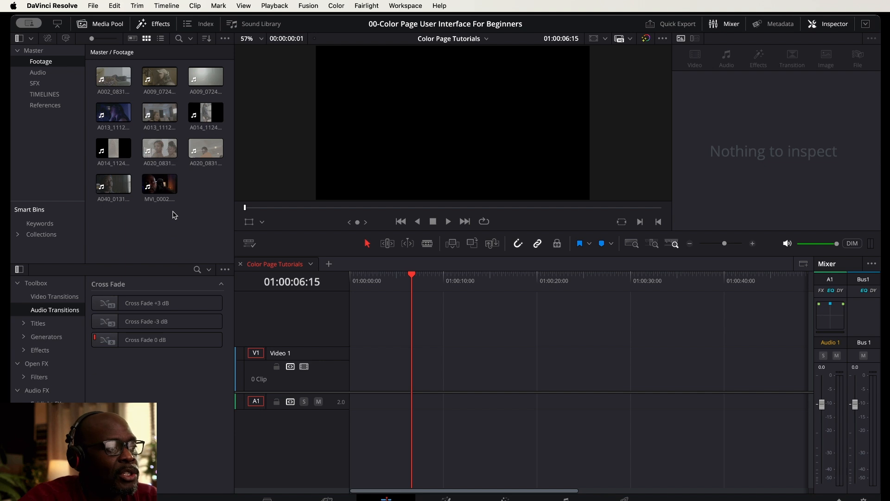
# Place MVI_0002.MP4 at the start of the Video 1 track and trim its end to 01:00:06:15.
pyautogui.moveTo(162, 186); pyautogui.dragTo(338, 397)
pyautogui.click(445, 359)
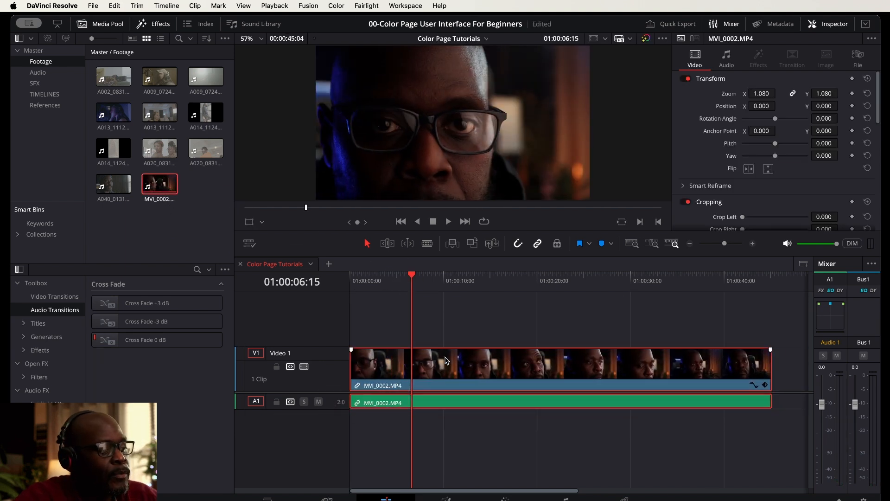
pyautogui.hotkey('shift', ']')
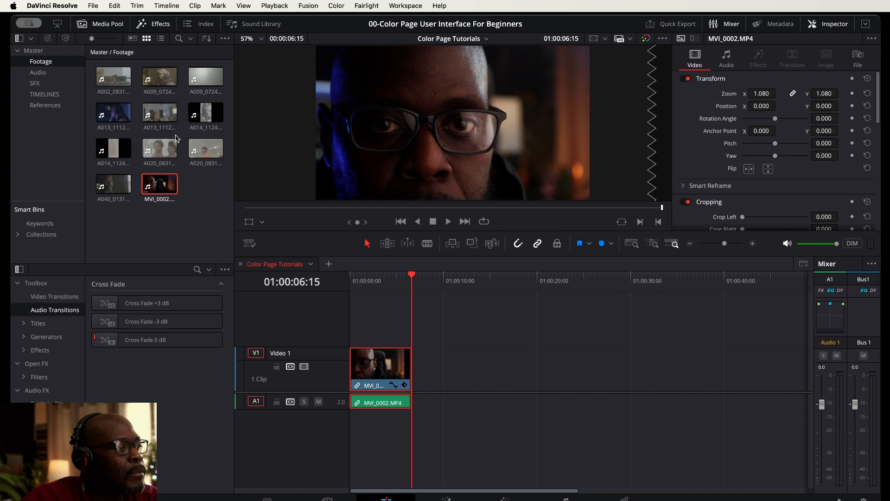
# Add A009_07240016_C021.braw directly after the MVI_0002.MP4 clip and trim its end to 01:00:18:15.
pyautogui.moveTo(159, 76); pyautogui.dragTo(417, 371)
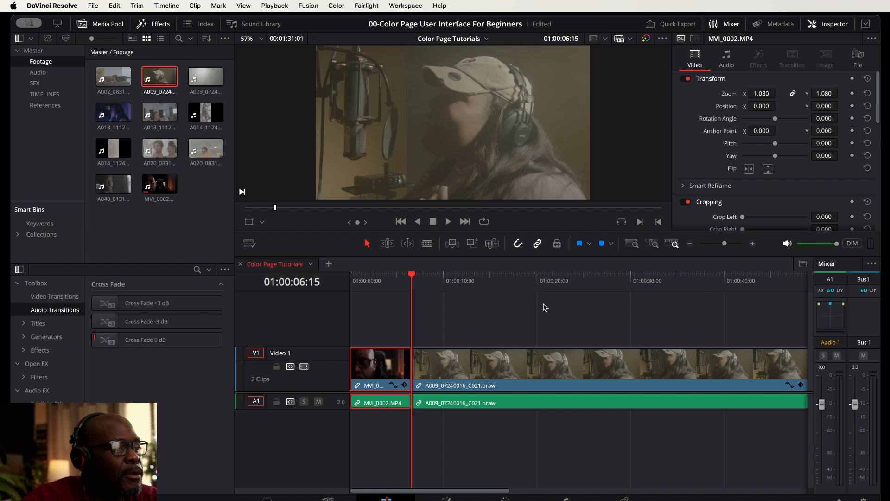
pyautogui.click(524, 283)
pyautogui.click(572, 378)
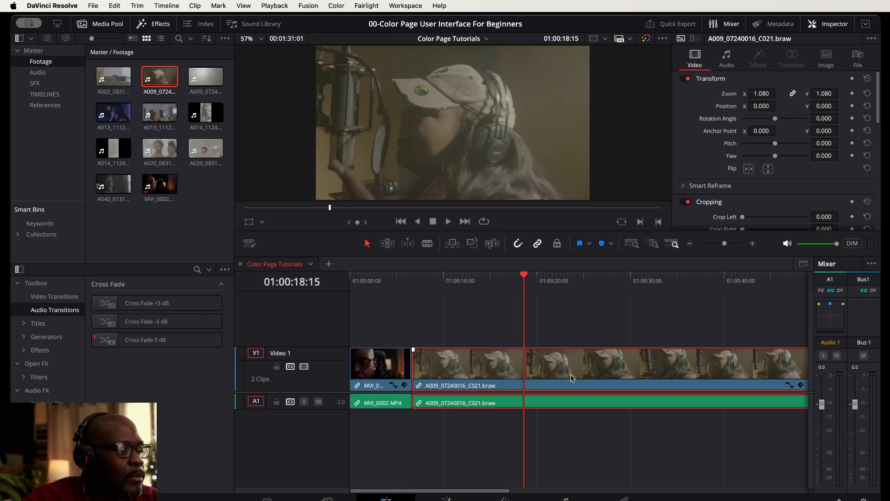
pyautogui.hotkey('shift', ']')
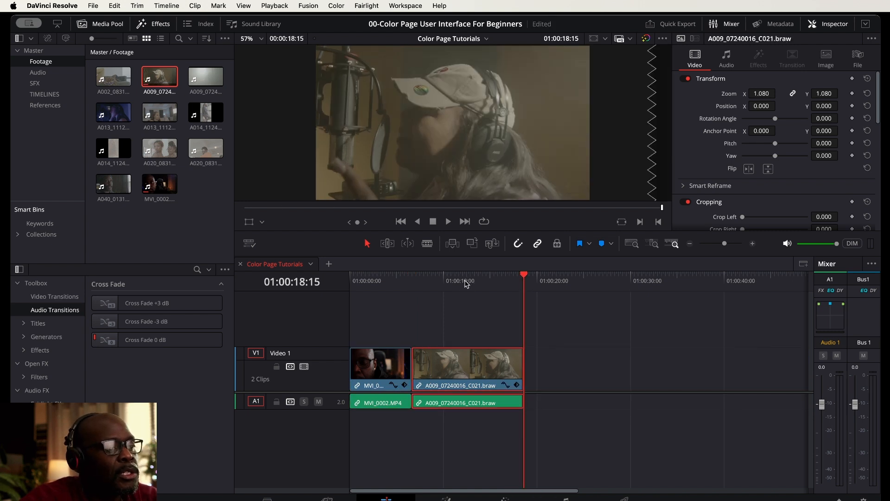
# Delete both the MVI_0002.MP4 and A009_07240016_C021.braw clips from the timeline.
pyautogui.click(376, 277)
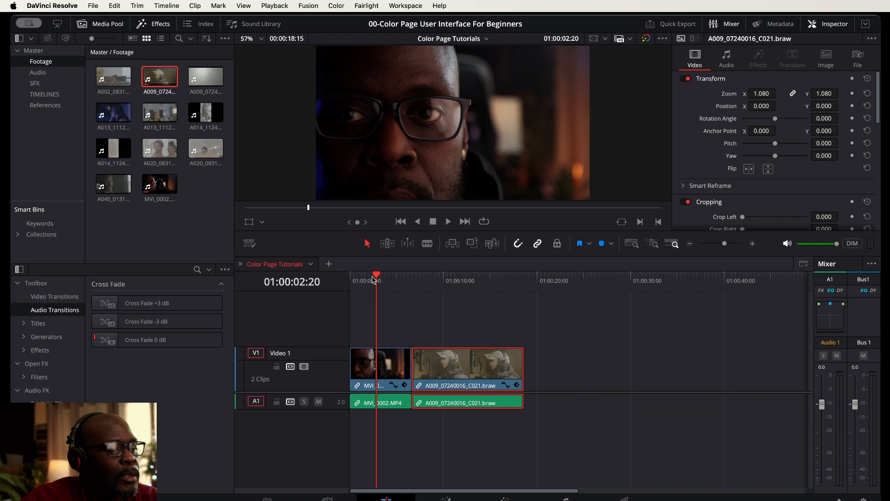
pyautogui.click(385, 359)
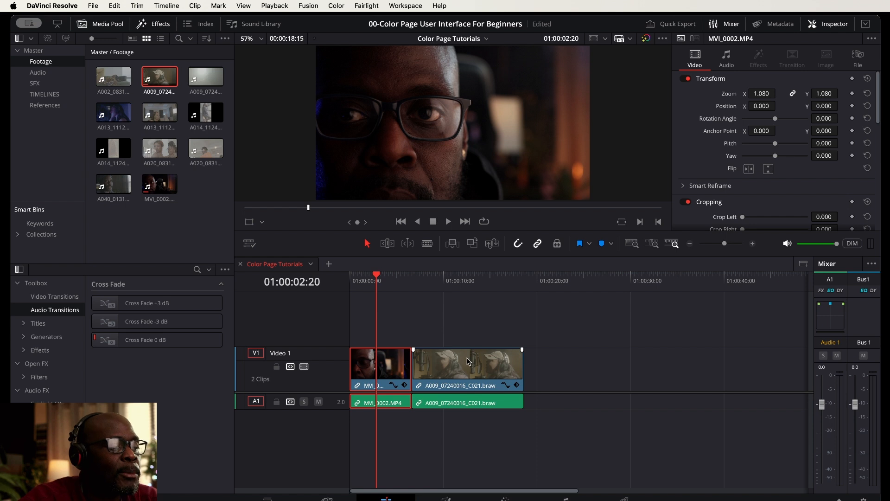
pyautogui.press('BackSpace')
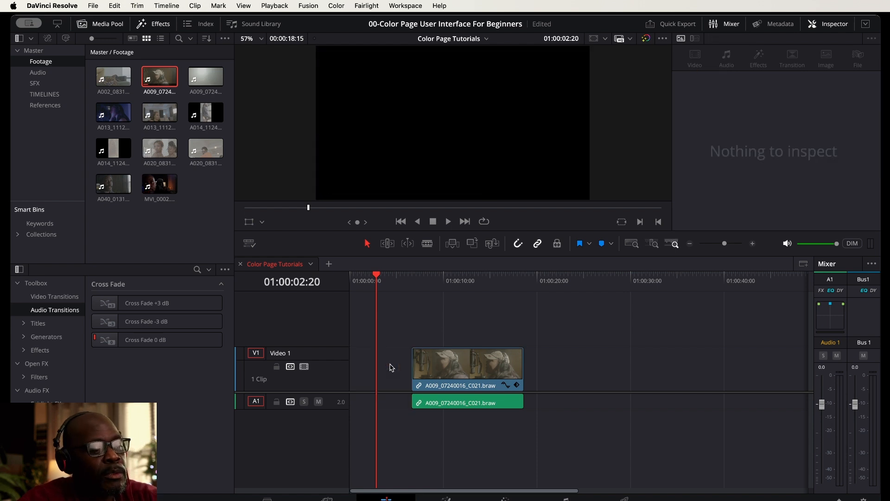
pyautogui.click(457, 368)
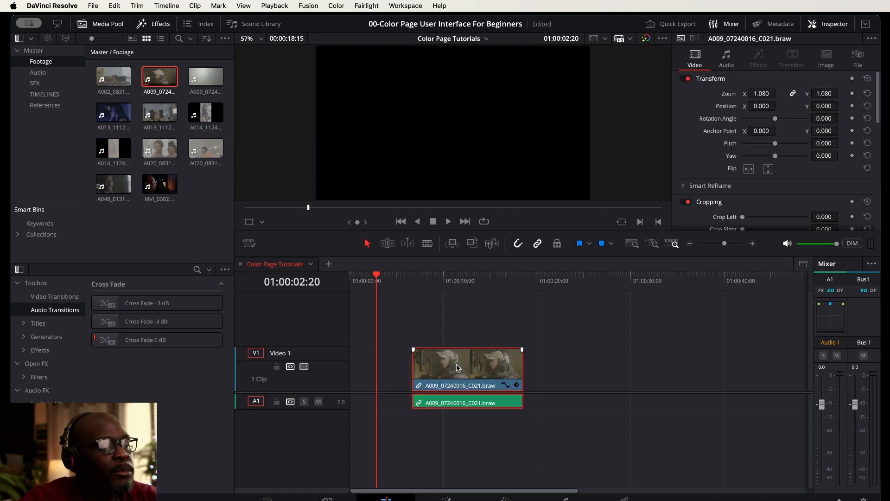
pyautogui.press('BackSpace')
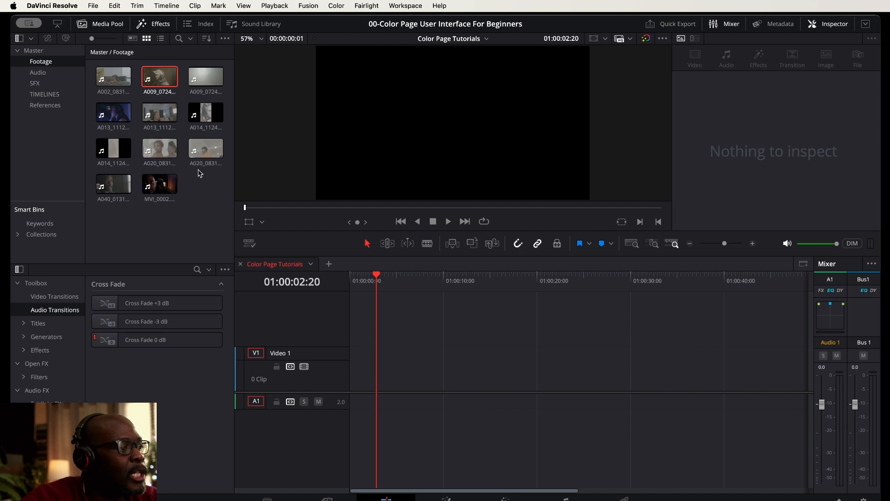
# Place A002_08310229_C042.braw at the start of the Video 1 track and trim its end to 01:00:10:17.
pyautogui.click(147, 114)
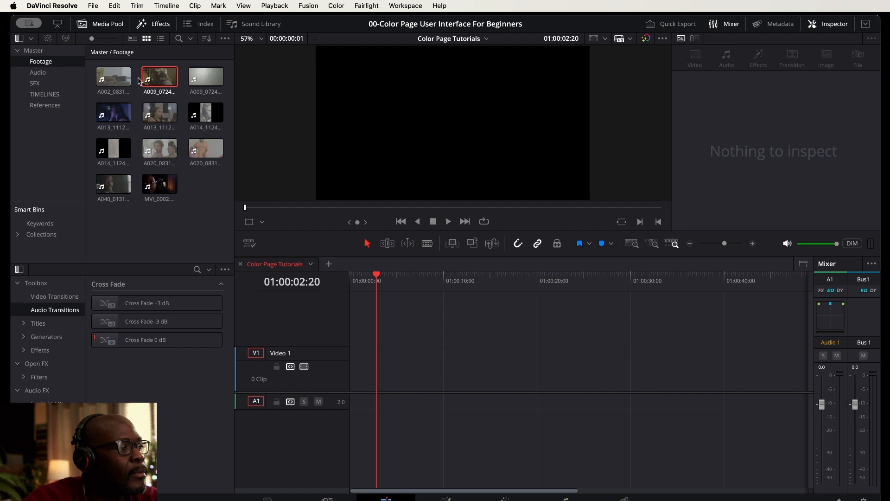
pyautogui.moveTo(117, 81); pyautogui.dragTo(350, 376)
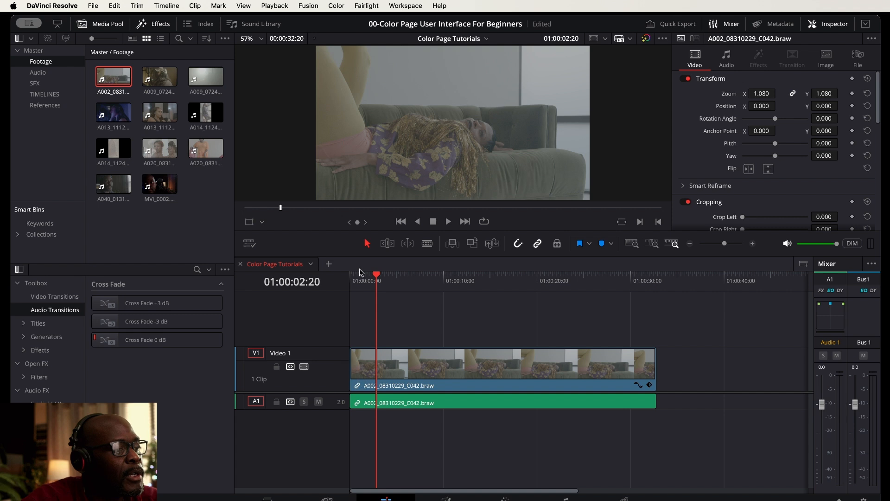
pyautogui.moveTo(361, 276); pyautogui.dragTo(451, 287)
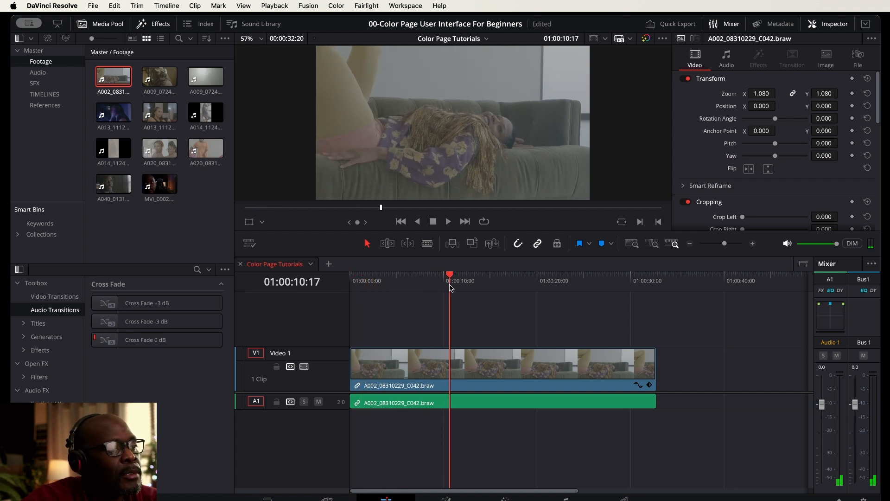
pyautogui.click(561, 364)
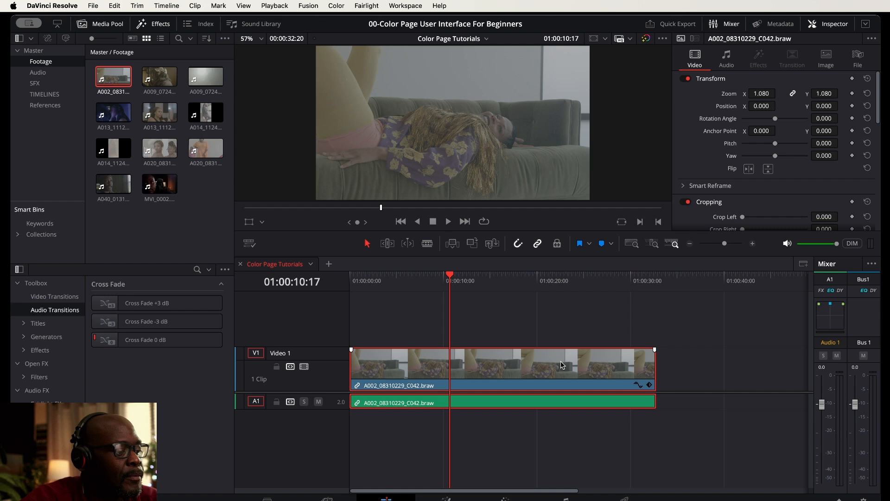
pyautogui.hotkey('shift', ']')
pyautogui.click(401, 338)
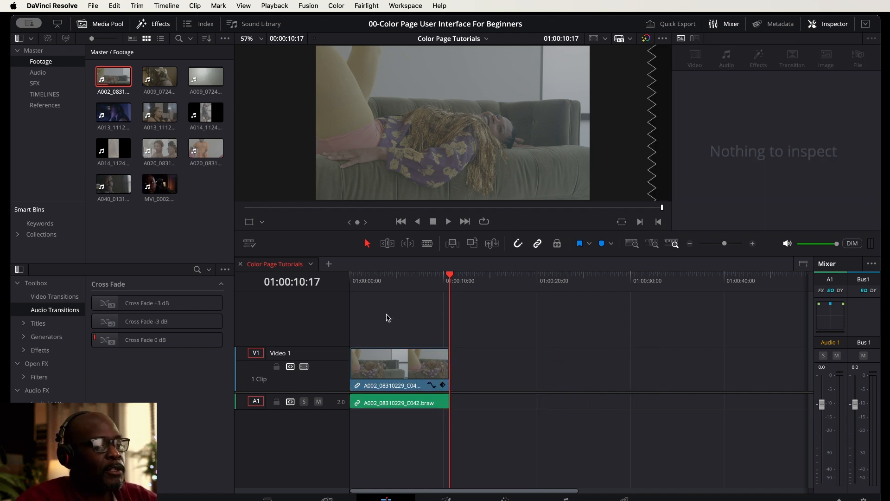
# Switch to the Color page and show the Primaries color wheels for the clip.
pyautogui.hotkey('shift', '6')
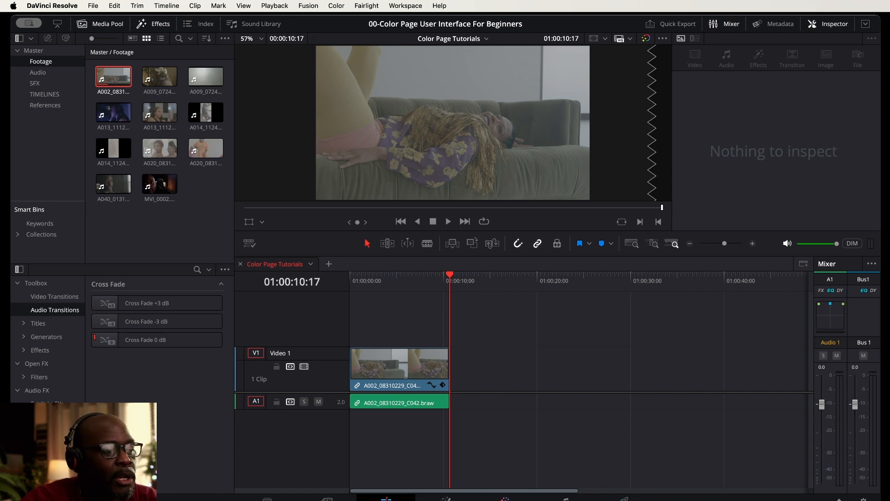
pyautogui.click(522, 497)
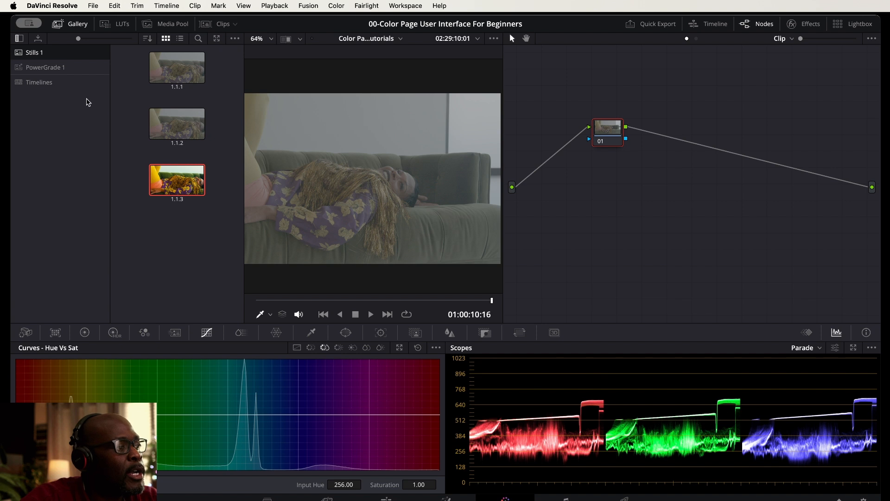
pyautogui.click(85, 332)
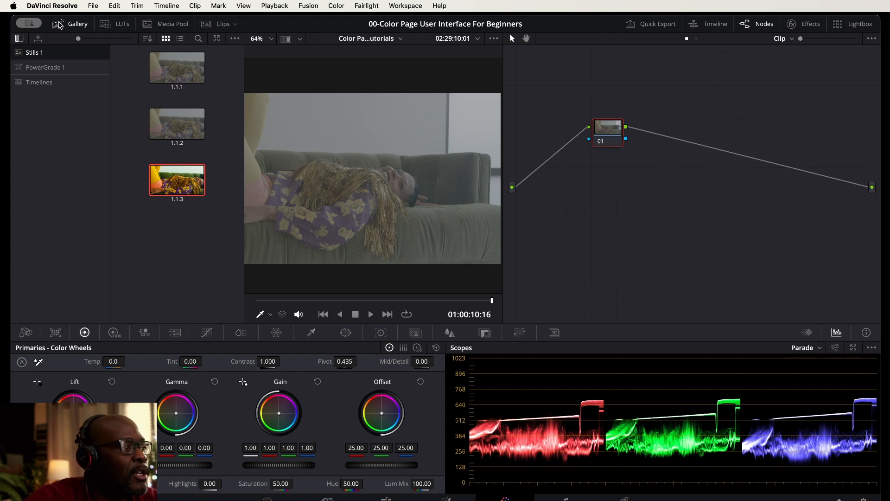
# Delete stills 1.1.1 through 1.1.3 from the Stills 1 album in the Gallery.
pyautogui.click(80, 27)
pyautogui.click(78, 24)
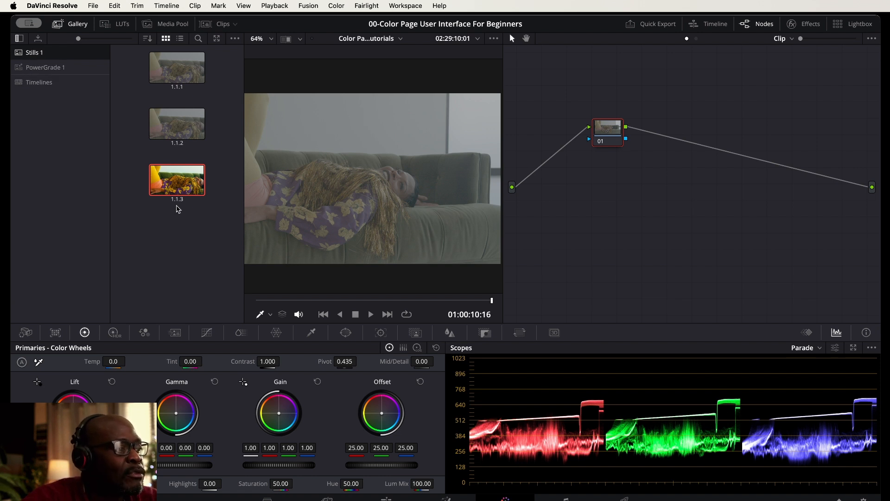
pyautogui.click(234, 197)
pyautogui.click(197, 75)
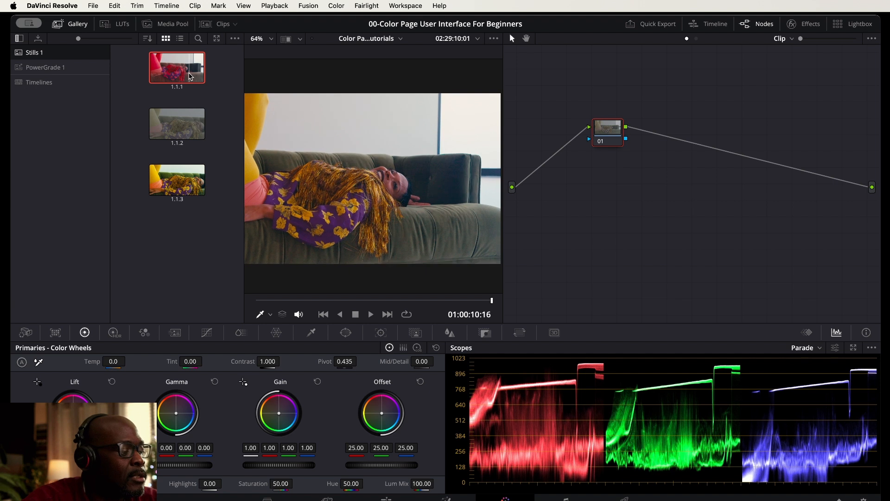
pyautogui.keyDown('shift'); pyautogui.click(184, 185); pyautogui.keyUp('shift')
pyautogui.press('Delete')
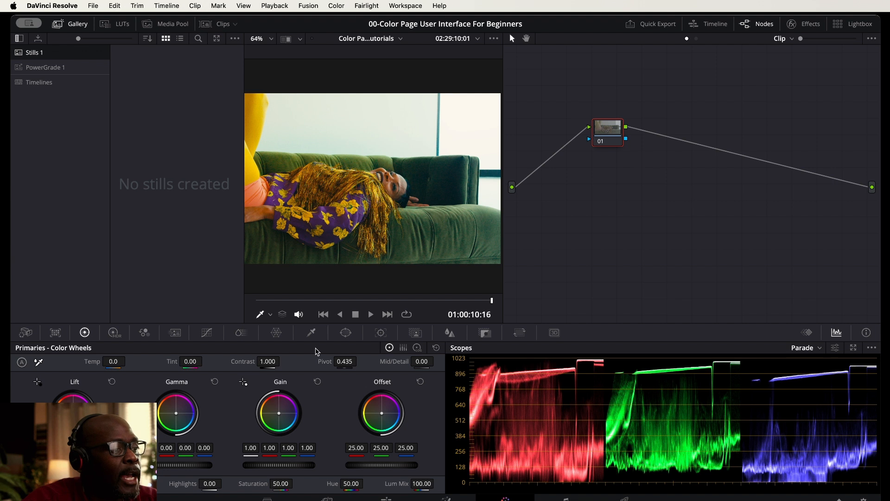
pyautogui.click(258, 268)
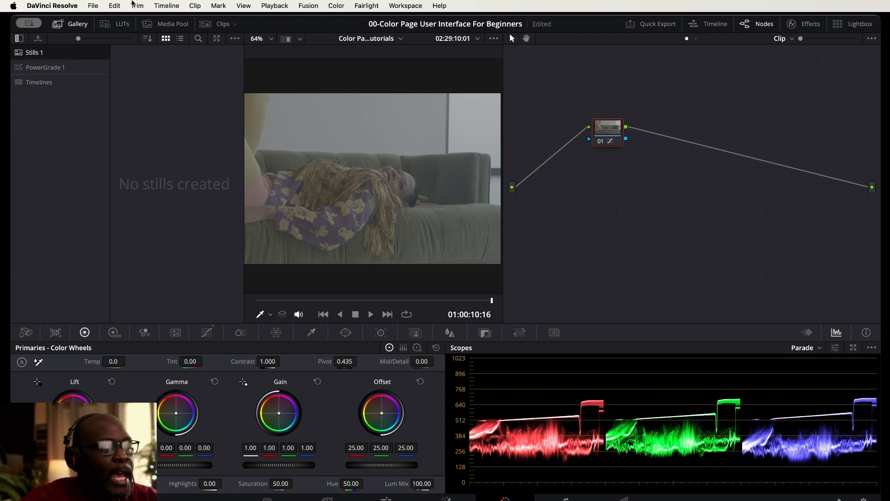
# Select the PowerGrade 1 album and add three serial nodes after node 01.
pyautogui.click(48, 70)
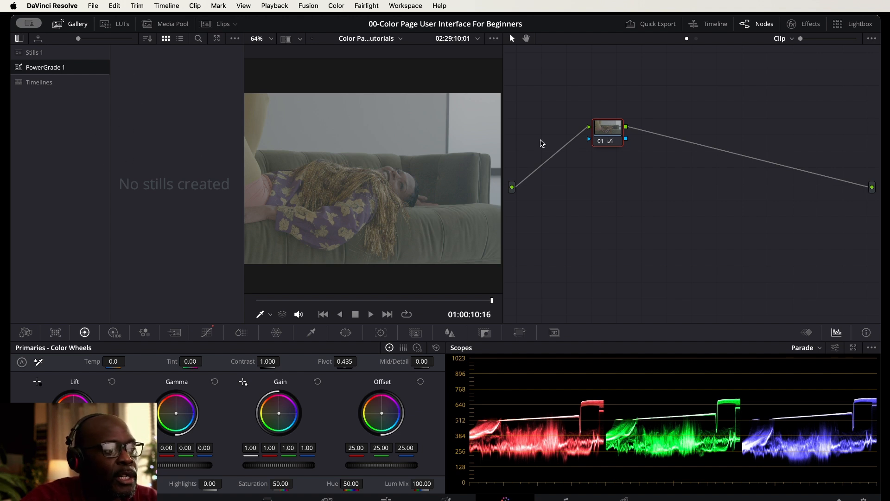
pyautogui.hotkey('alt', 's')
pyautogui.hotkey('alt', 's')
pyautogui.hotkey('alt', 's')
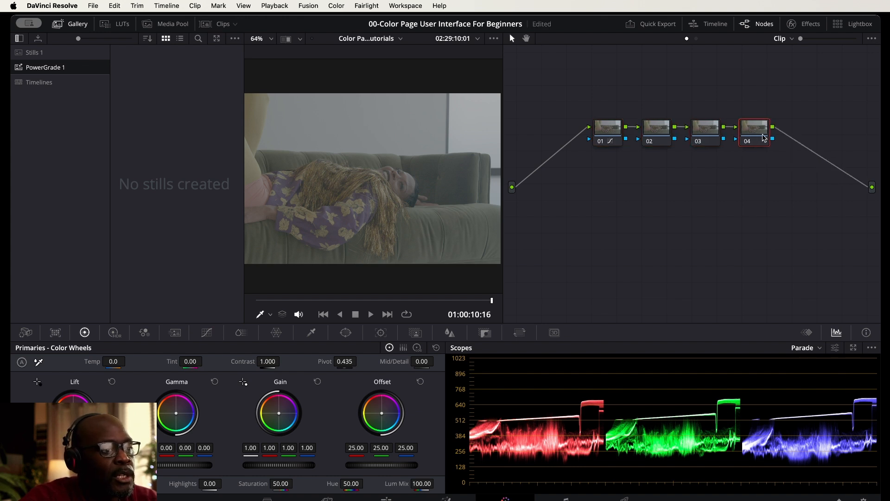
# Apply the Rec709 Fujifilm 3513DI D60 LUT from Film Looks to node 04 and close the LUT browser.
pyautogui.click(121, 24)
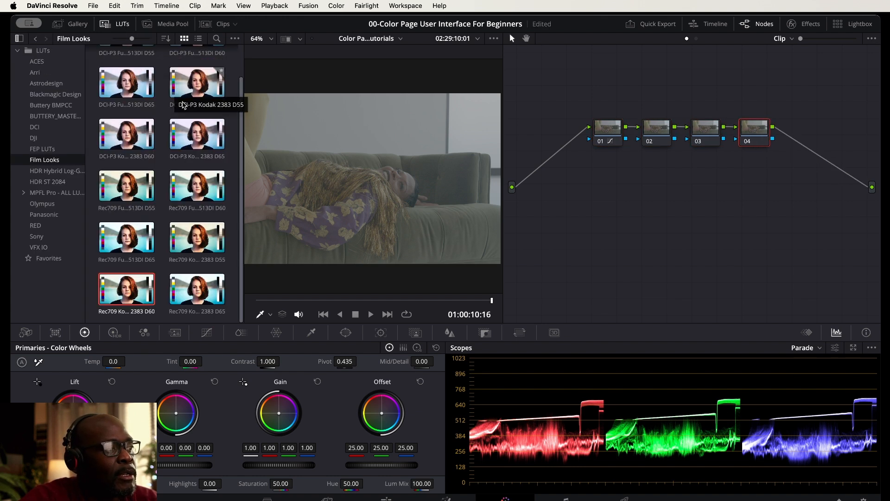
pyautogui.rightClick(204, 189)
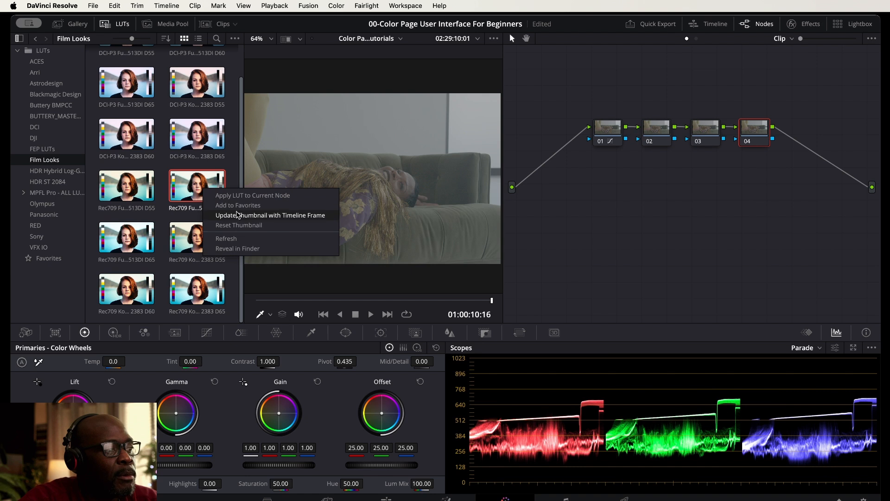
pyautogui.click(238, 195)
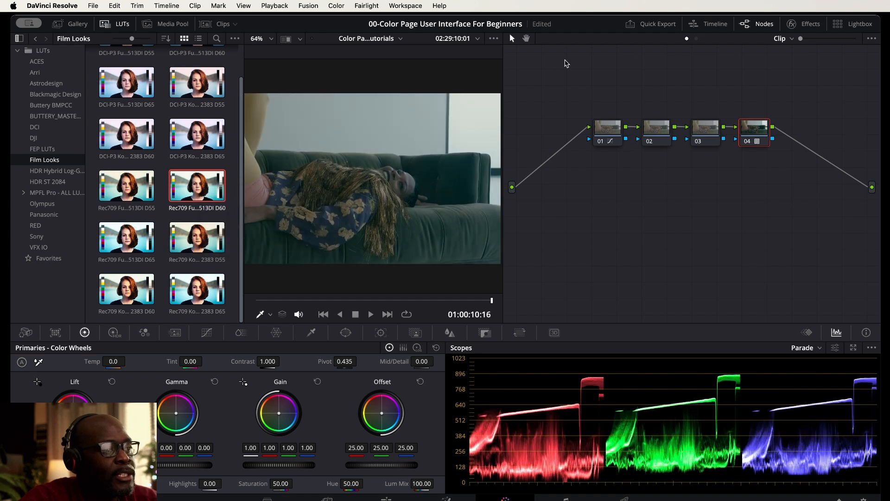
pyautogui.click(116, 24)
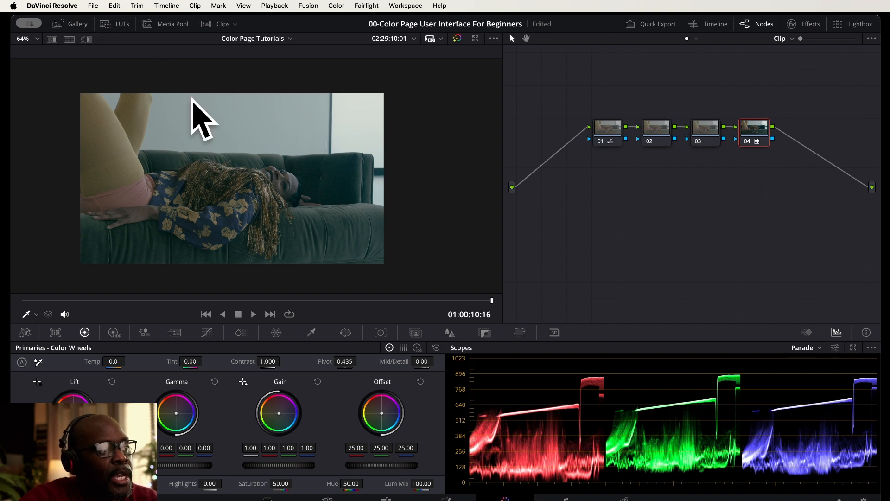
# Grab a still of the graded frame into the PowerGrade 1 album and delete nodes 02, 03 and 04.
pyautogui.click(74, 27)
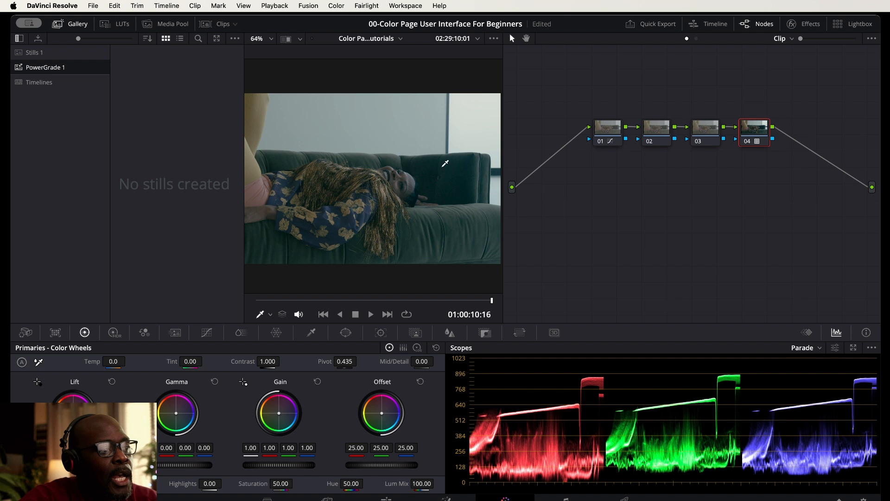
pyautogui.rightClick(363, 171)
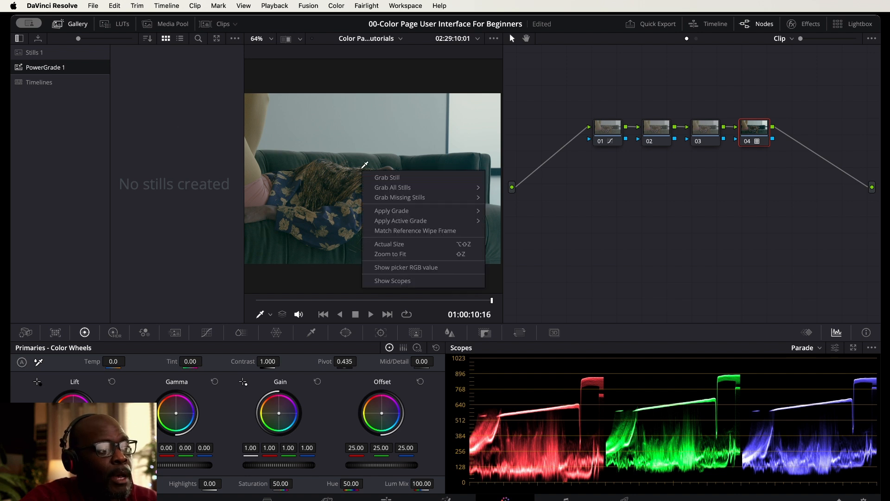
pyautogui.click(388, 181)
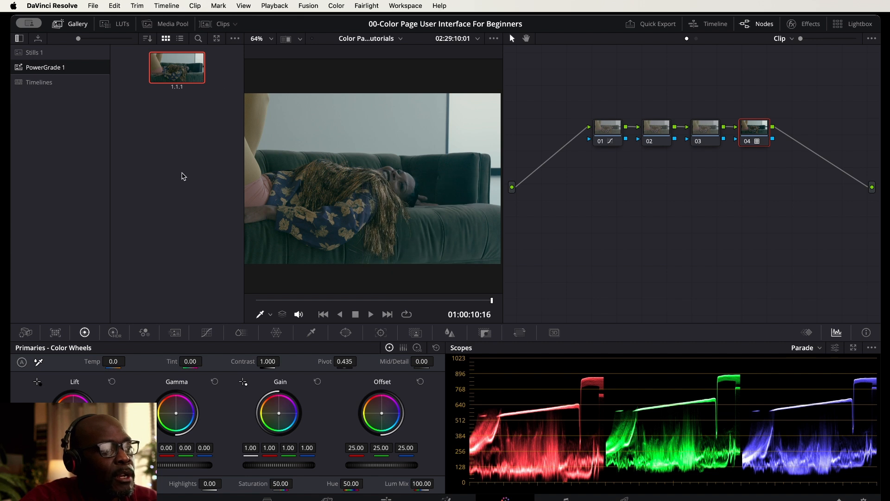
pyautogui.moveTo(763, 92); pyautogui.dragTo(653, 181)
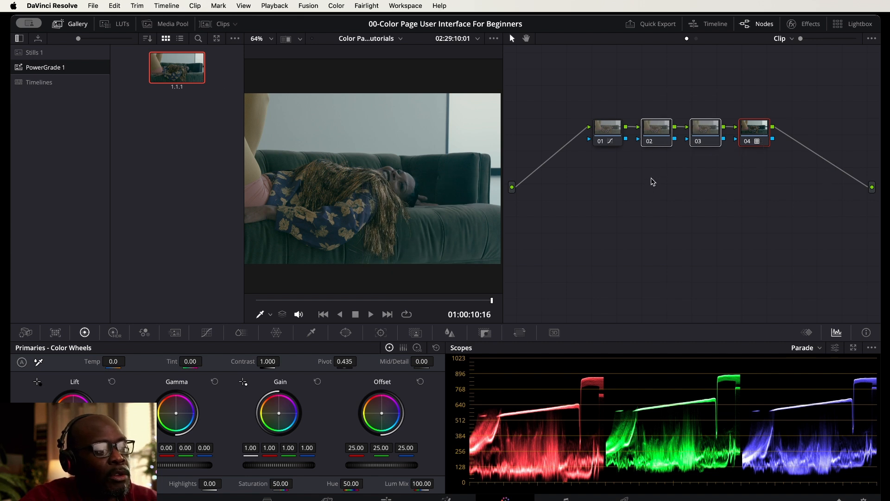
pyautogui.press('Delete')
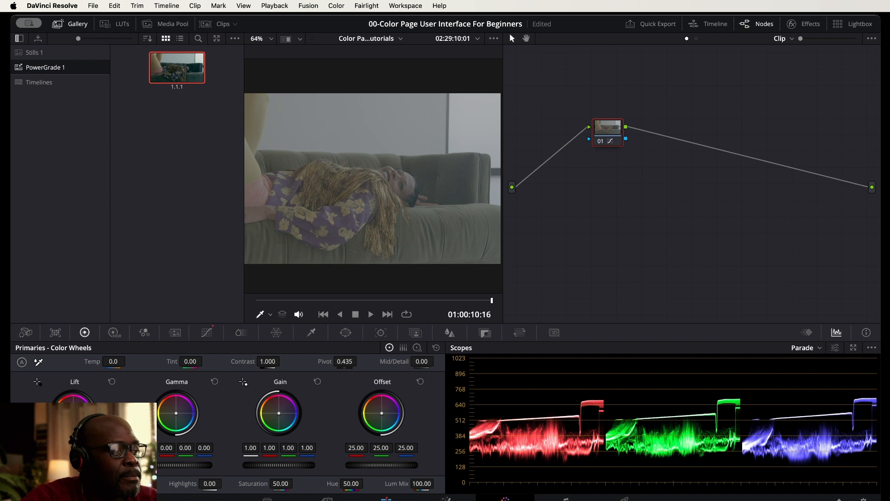
# On the Edit page, add A009_07240016_C021.braw after the first timeline clip and trim its end to 01:00:19:02.
pyautogui.click(386, 499)
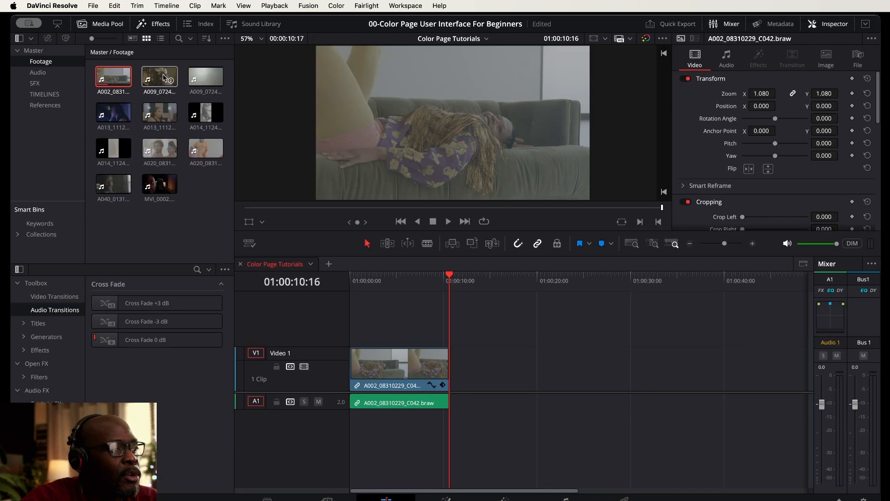
pyautogui.moveTo(160, 77); pyautogui.dragTo(441, 373)
pyautogui.click(529, 334)
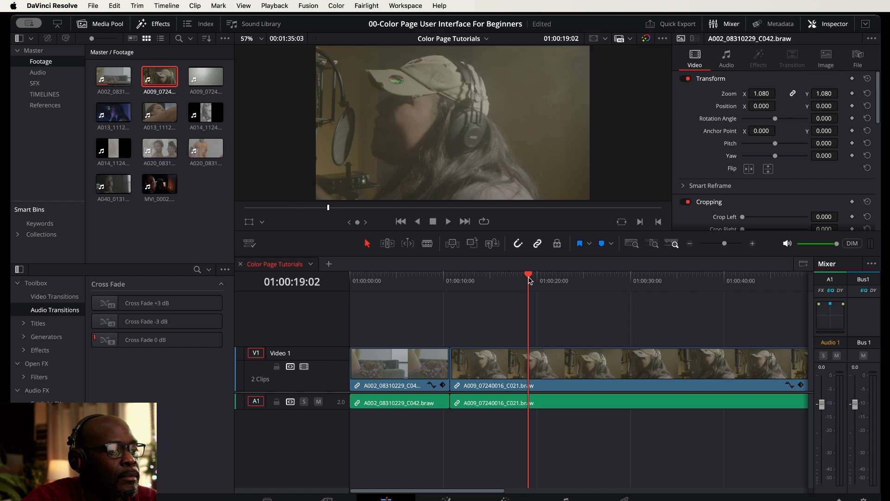
pyautogui.click(567, 376)
pyautogui.hotkey('shift', ']')
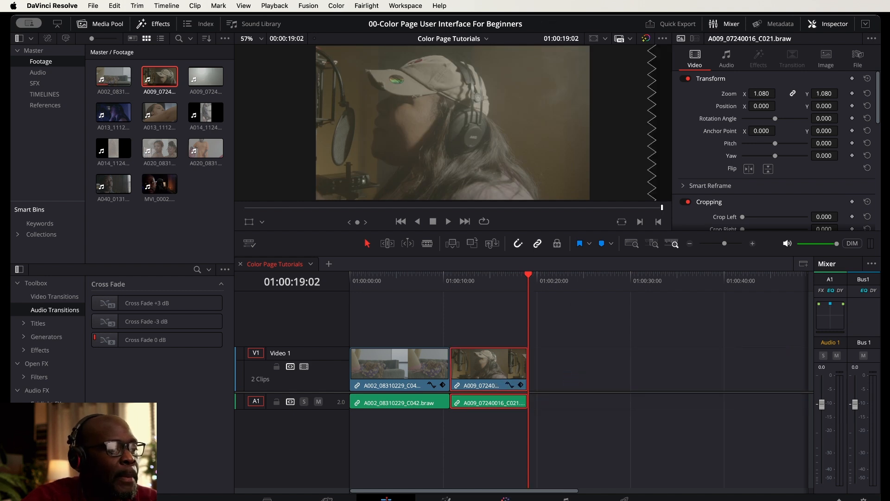
# On the Color page, display the clip thumbnails and apply the PowerGrade 1 still's grade to clip 02.
pyautogui.click(505, 499)
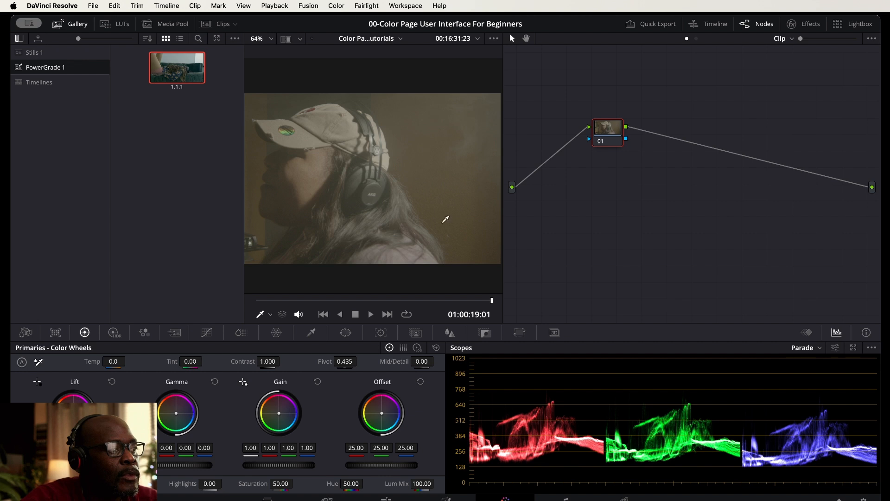
pyautogui.click(218, 24)
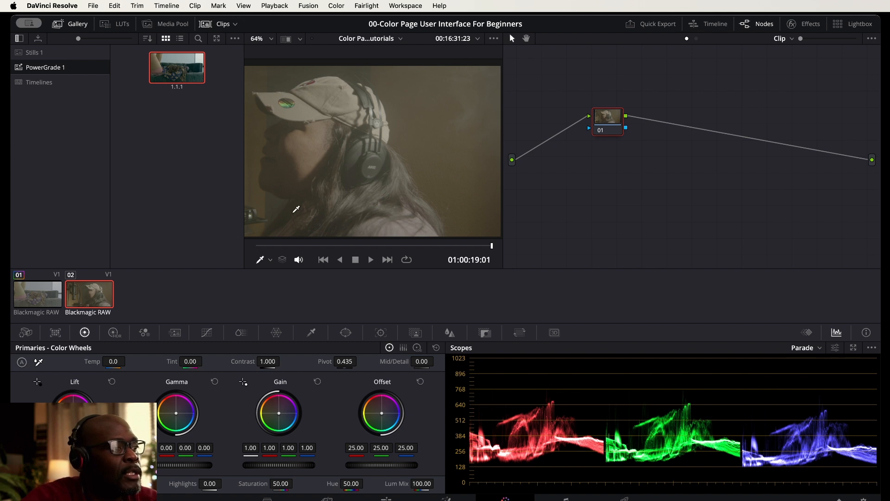
pyautogui.moveTo(374, 139); pyautogui.dragTo(456, 139)
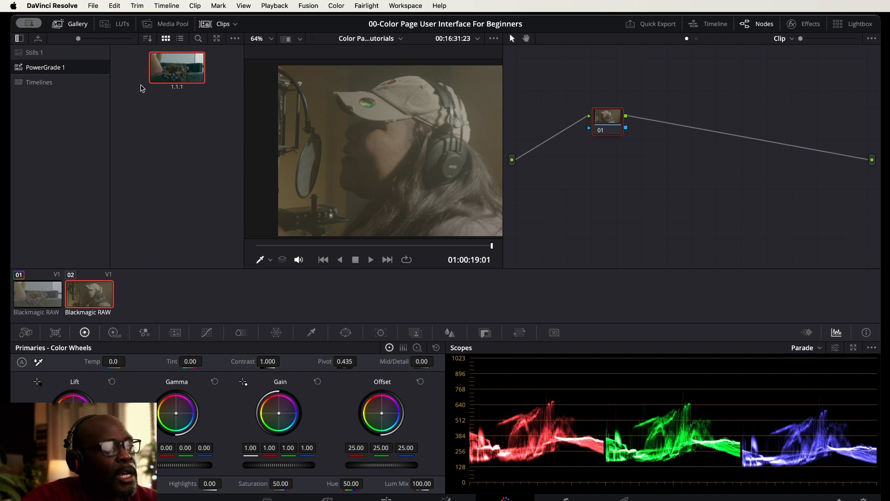
pyautogui.moveTo(155, 76)
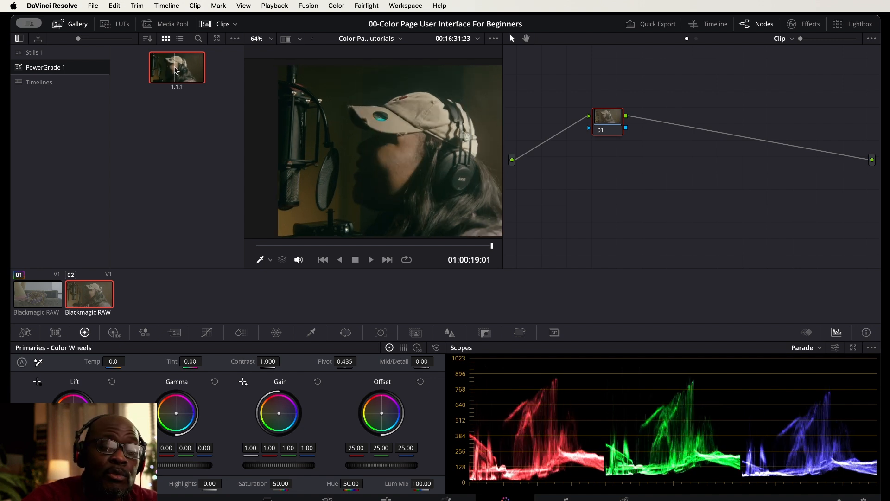
pyautogui.rightClick(175, 71)
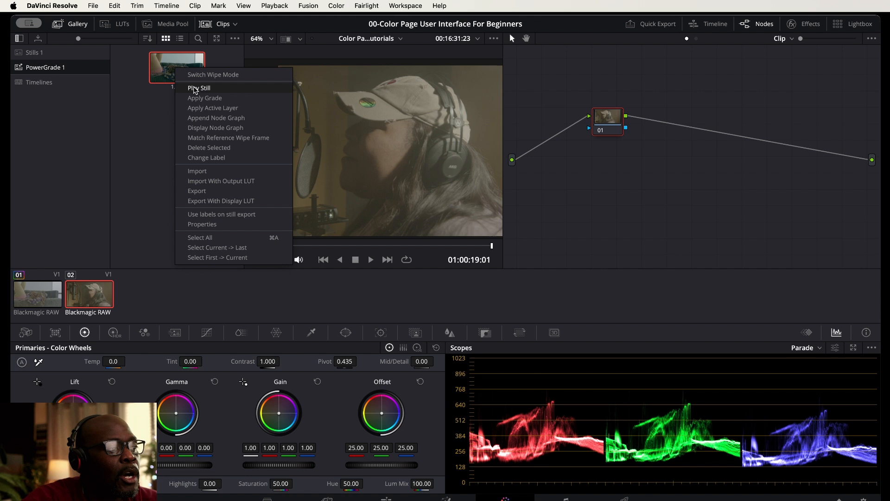
pyautogui.click(199, 98)
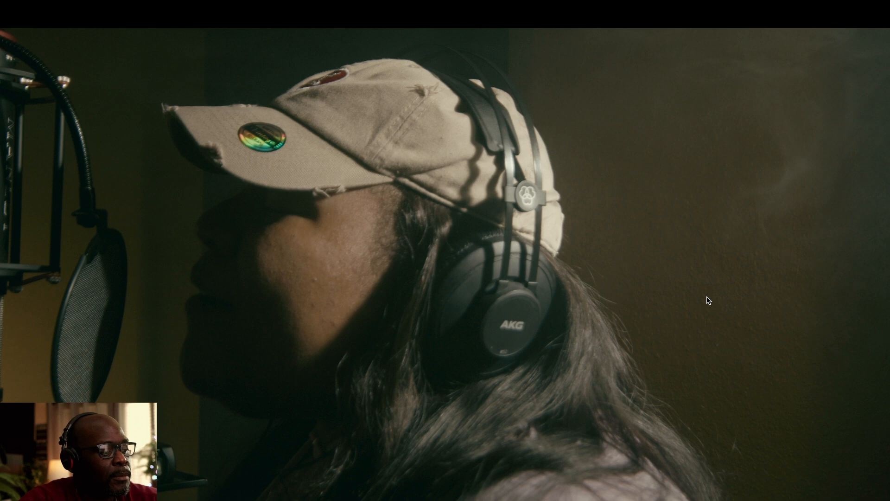
# Compare clip 02 with and without its grade in the full-screen viewer, then exit full screen.
pyautogui.hotkey('shift', 'd')
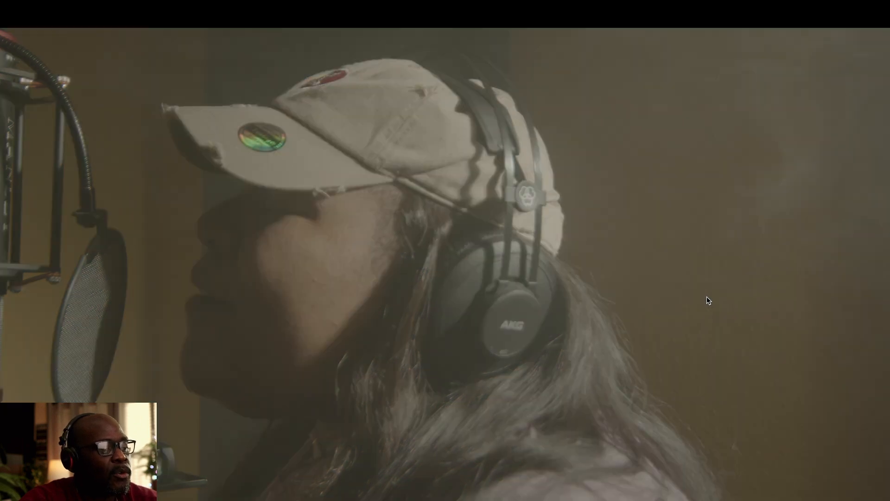
pyautogui.hotkey('shift', 'd')
pyautogui.press('Escape')
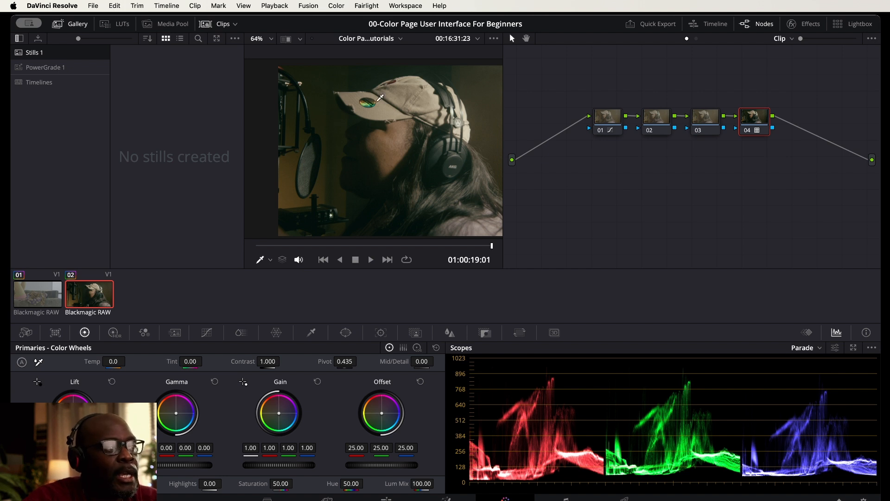
# Grab a still of graded clip 02 into the Stills 1 album and compare that album with PowerGrade 1.
pyautogui.rightClick(377, 126)
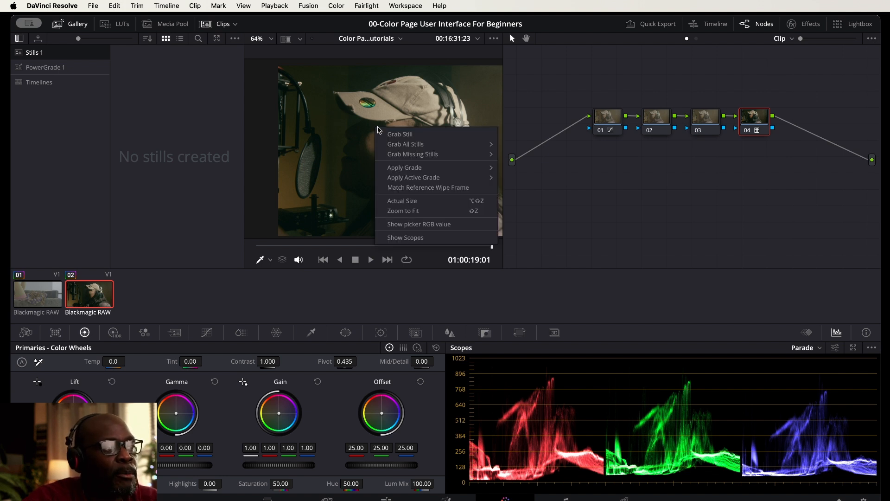
pyautogui.click(404, 135)
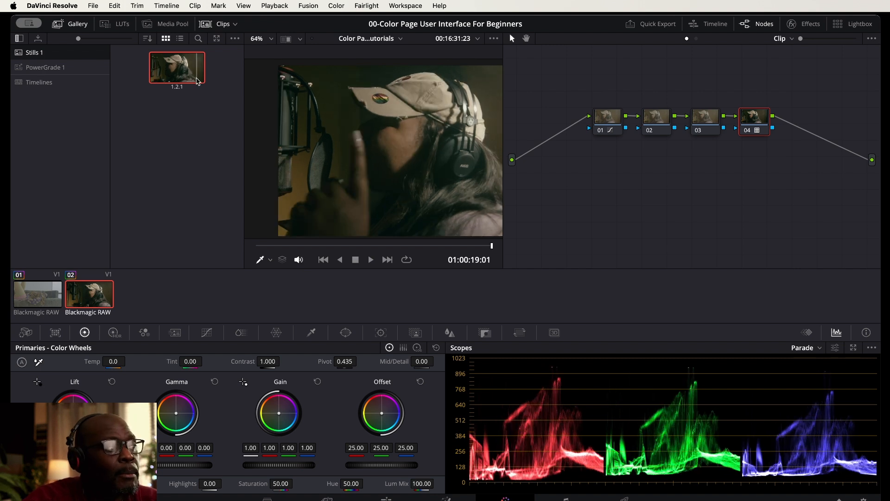
pyautogui.click(46, 67)
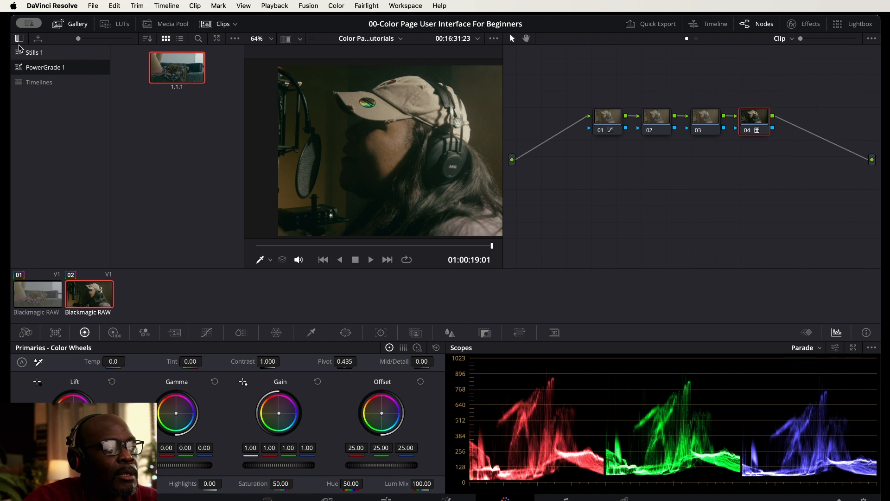
pyautogui.click(40, 54)
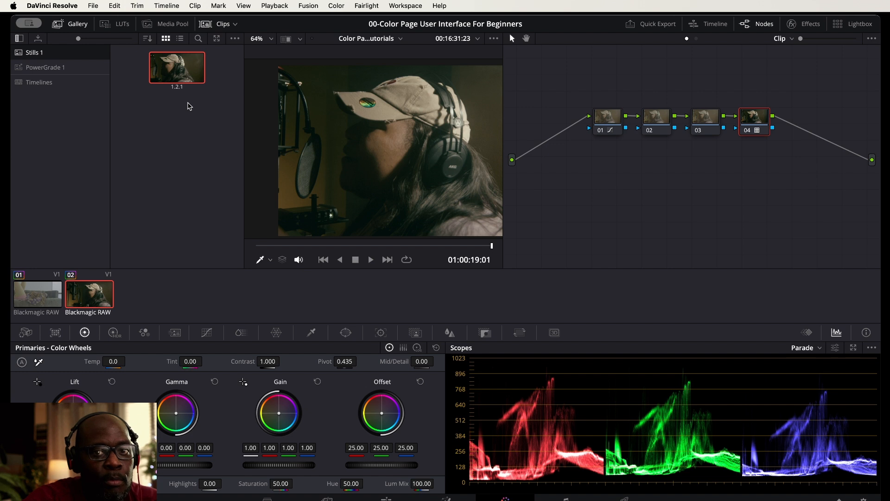
pyautogui.click(37, 69)
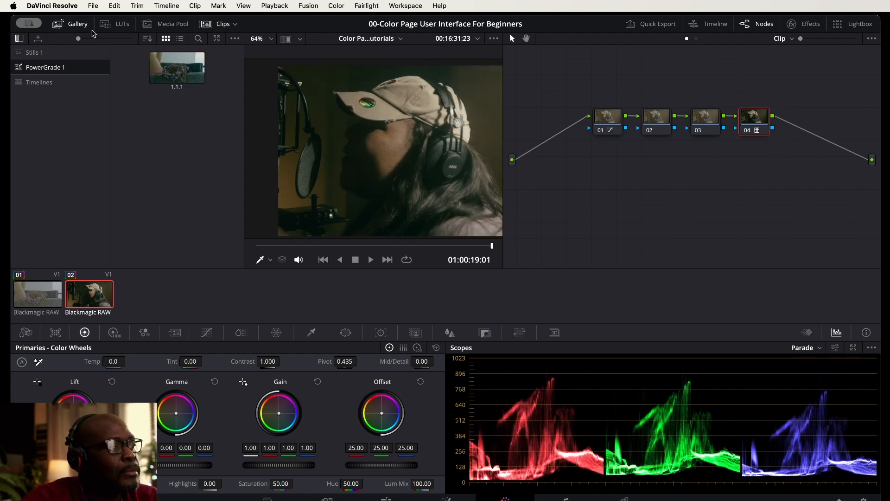
# Look briefly at the LUT browser, then hide the Gallery and clip thumbnails and enlarge the image in the viewer.
pyautogui.click(120, 23)
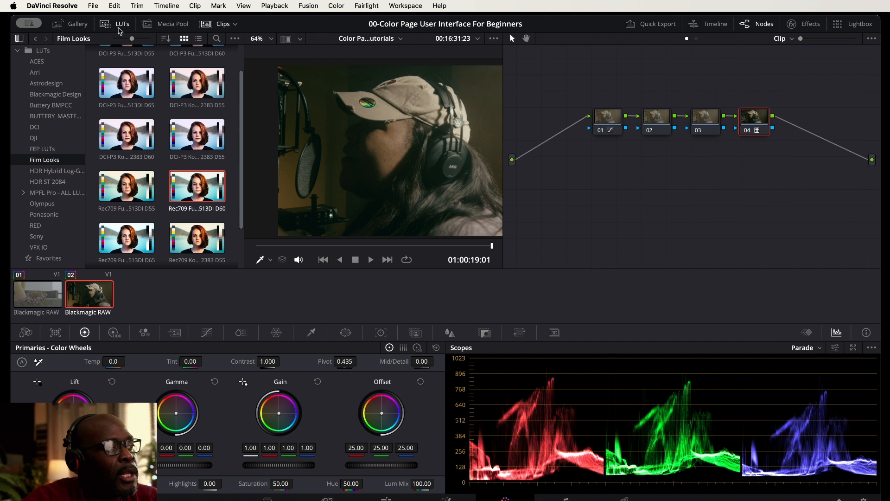
pyautogui.click(77, 26)
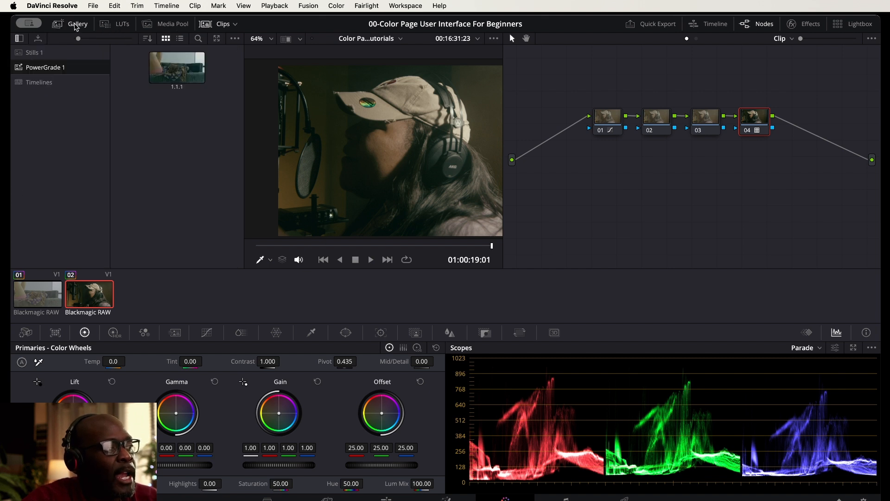
pyautogui.click(77, 27)
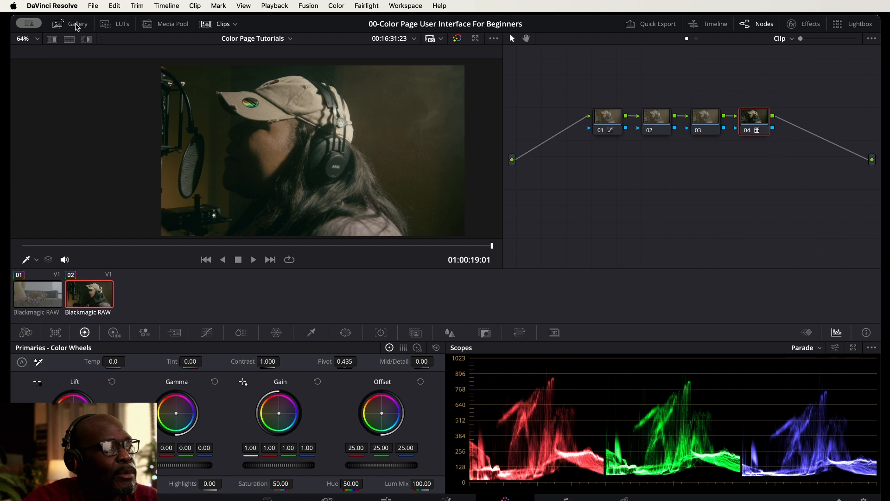
pyautogui.scroll(-3, 333, 160)
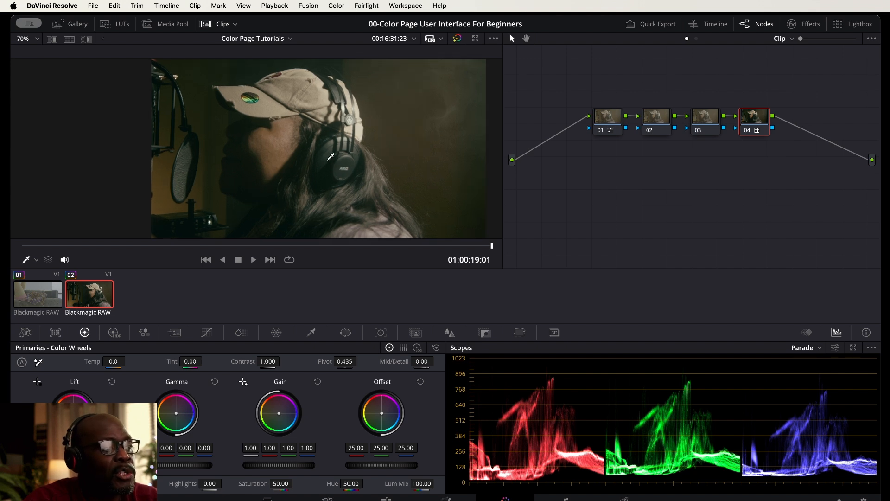
pyautogui.click(226, 26)
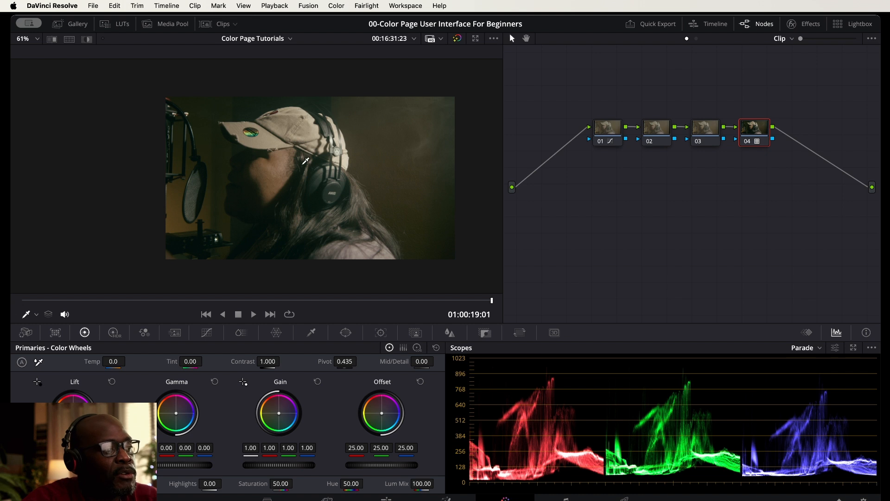
pyautogui.scroll(3, 207, 246)
pyautogui.moveTo(409, 148); pyautogui.dragTo(367, 145)
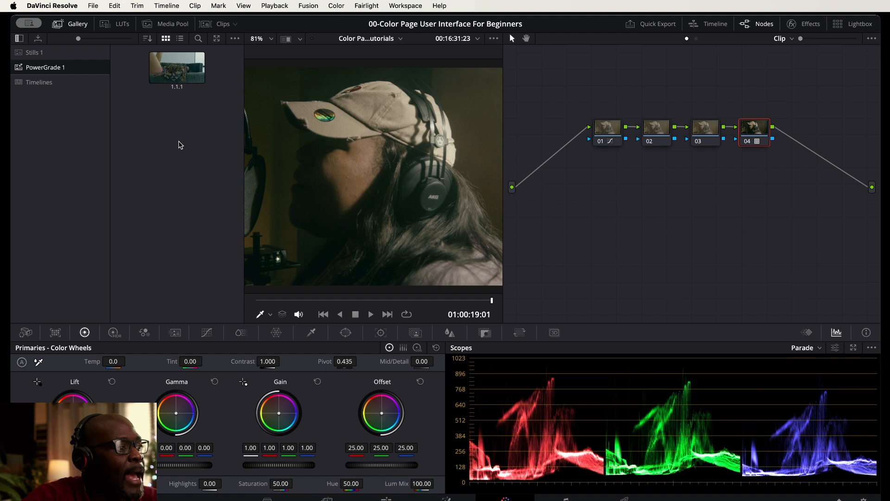
# Browse the BUTTERY_MASTE... and Film Looks LUT folders, preview Rec709 Fujifilm 3513DI D55 on the clip, and return to the Gallery.
pyautogui.click(123, 27)
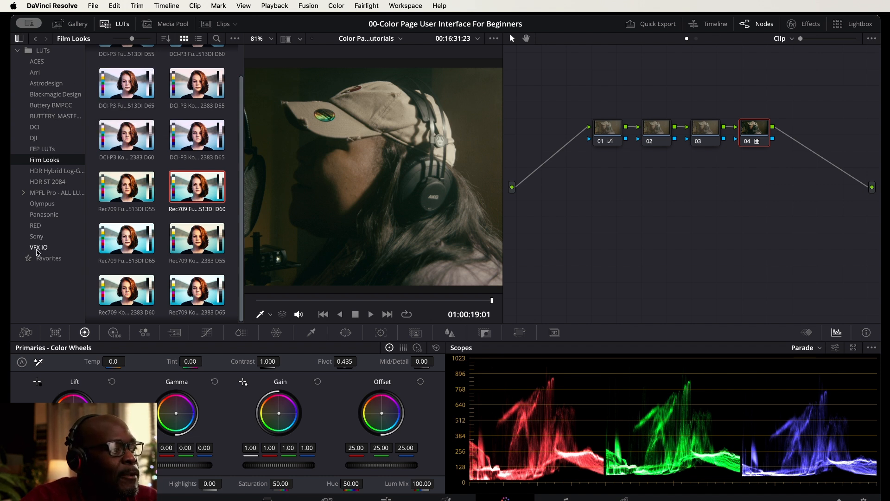
pyautogui.click(42, 117)
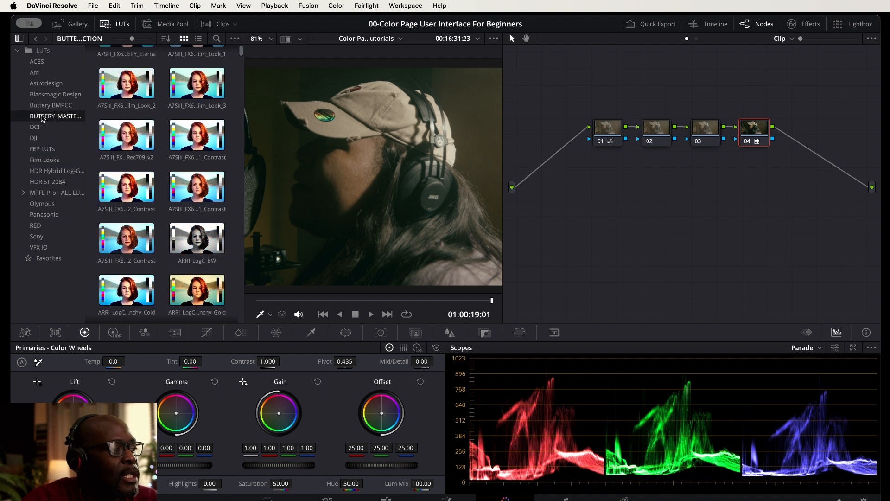
pyautogui.click(45, 162)
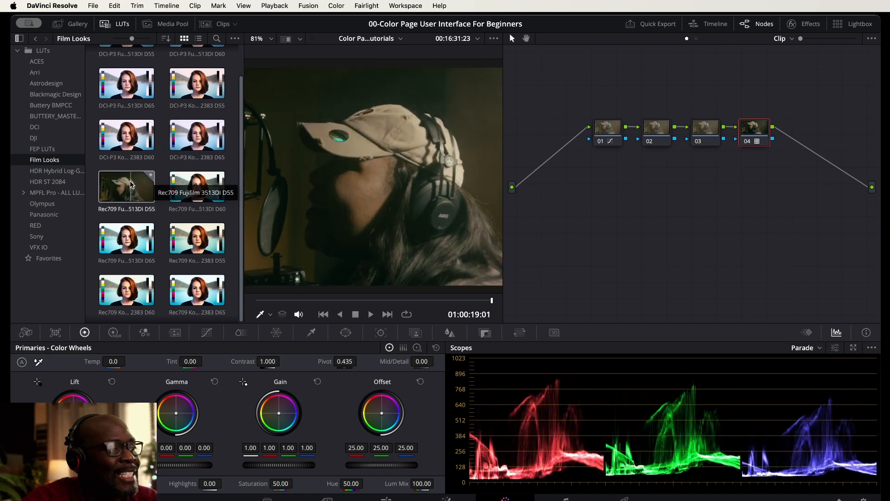
pyautogui.click(122, 25)
pyautogui.click(78, 25)
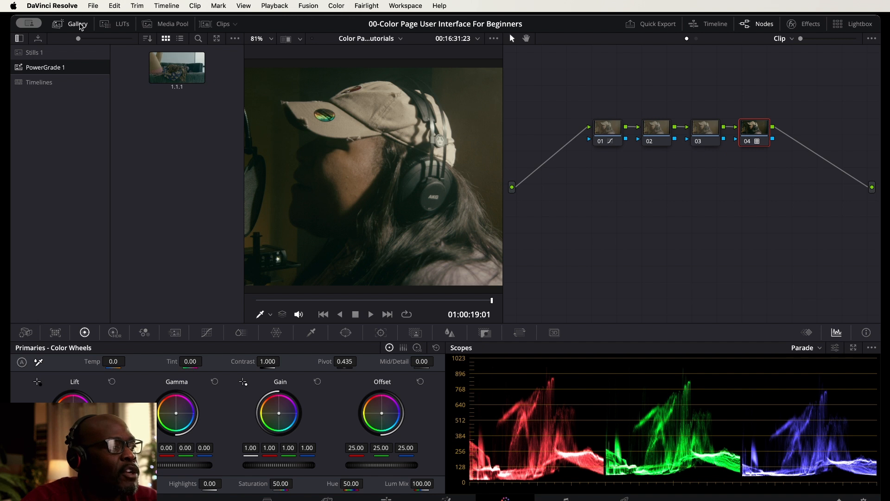
# Show the Media Pool and clip thumbnails, and try to add the selected A020_08310323 Footage clip to the thumbnail strip.
pyautogui.click(170, 31)
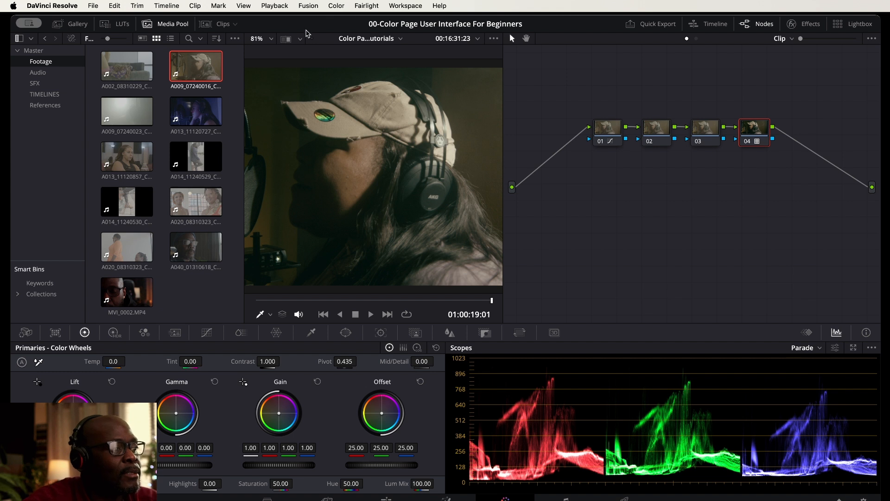
pyautogui.click(225, 25)
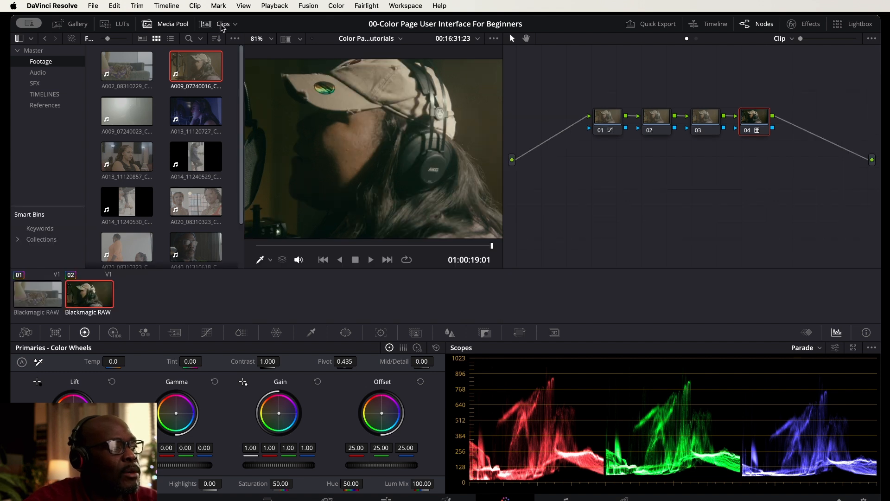
pyautogui.moveTo(194, 205); pyautogui.dragTo(193, 302)
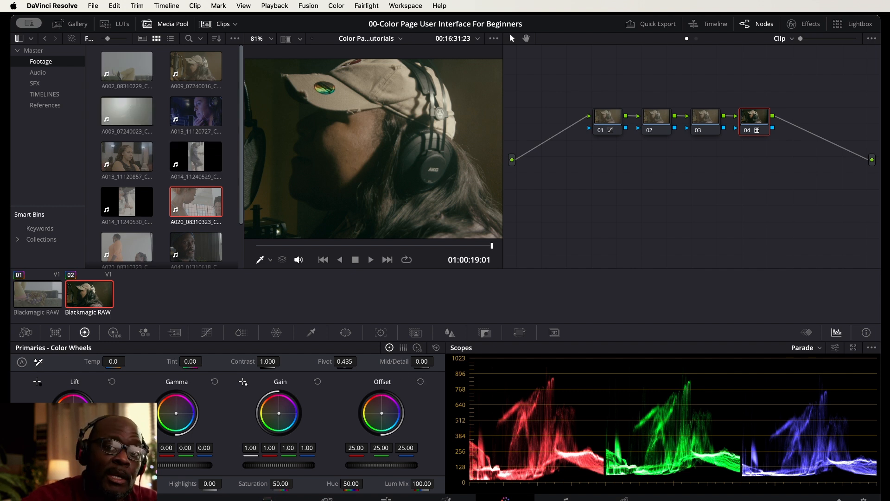
pyautogui.click(223, 25)
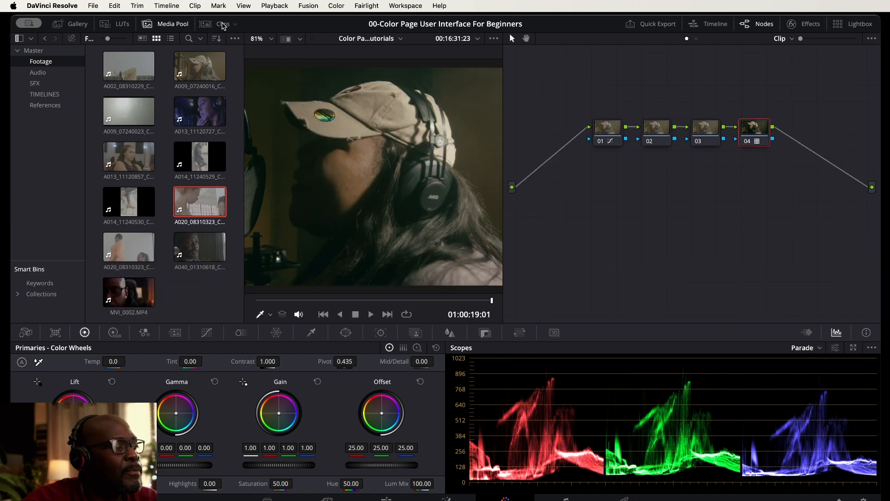
pyautogui.click(223, 25)
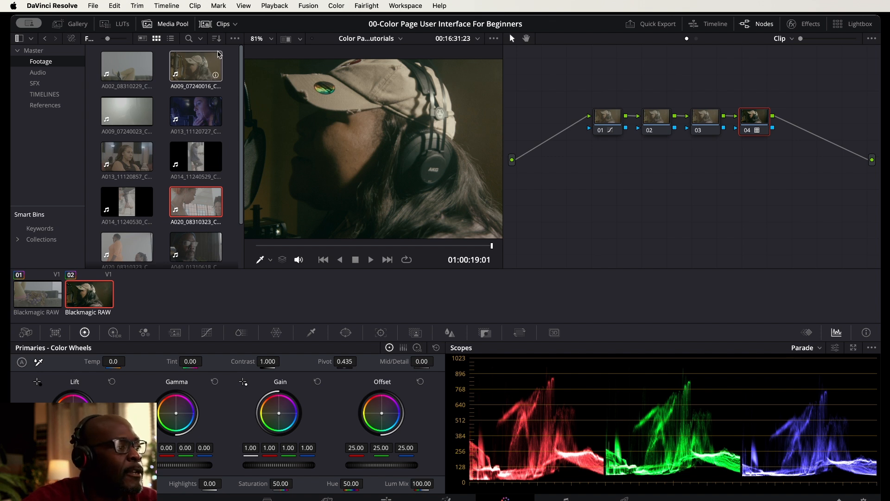
# Hide and redisplay the Media Pool's bin list twice.
pyautogui.click(20, 39)
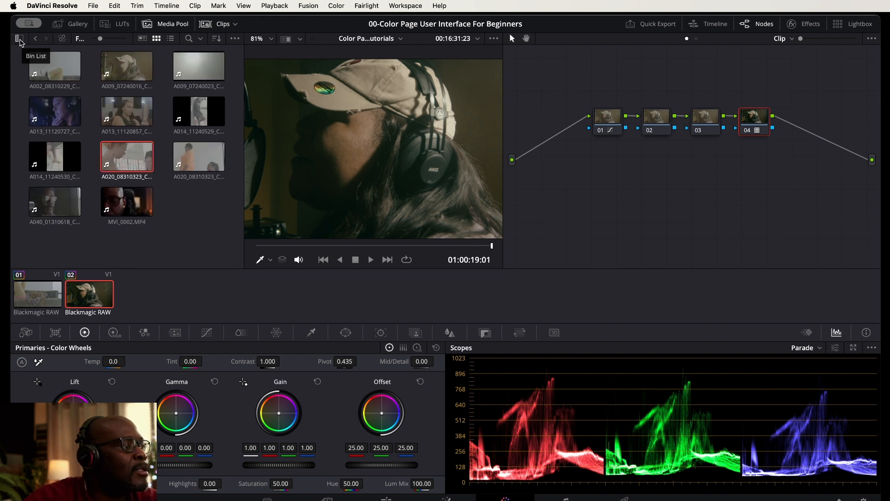
pyautogui.click(19, 38)
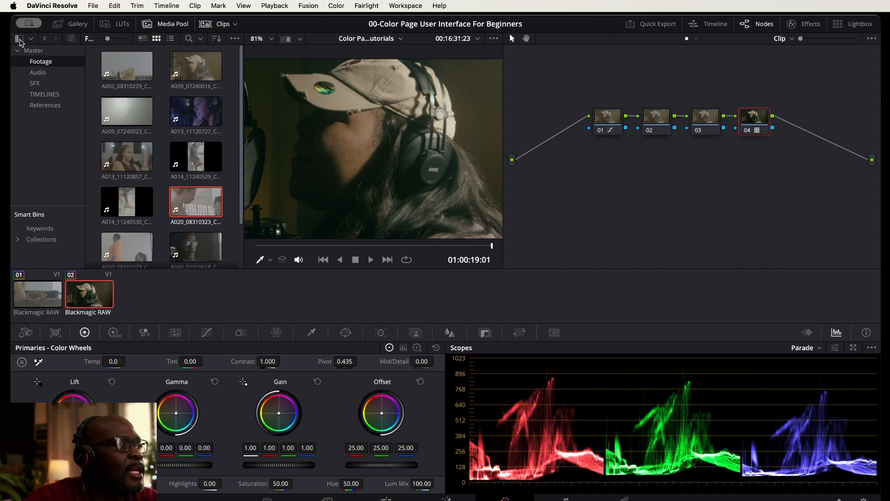
pyautogui.click(19, 40)
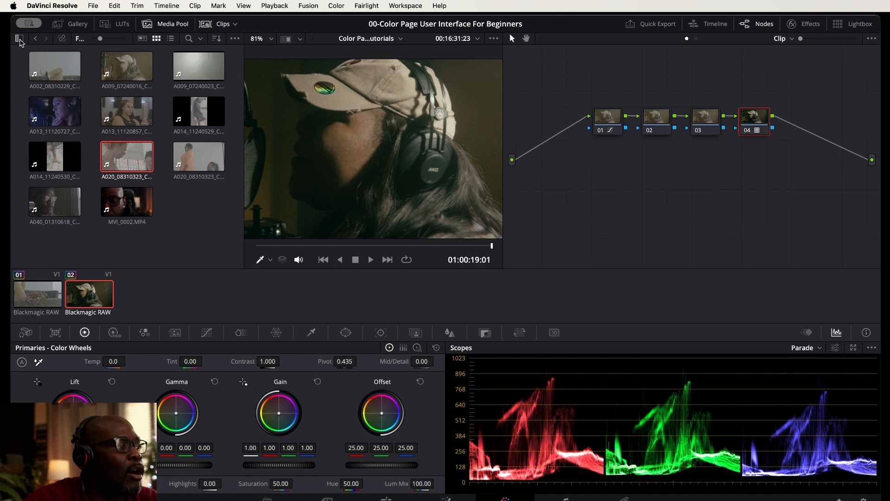
pyautogui.click(20, 39)
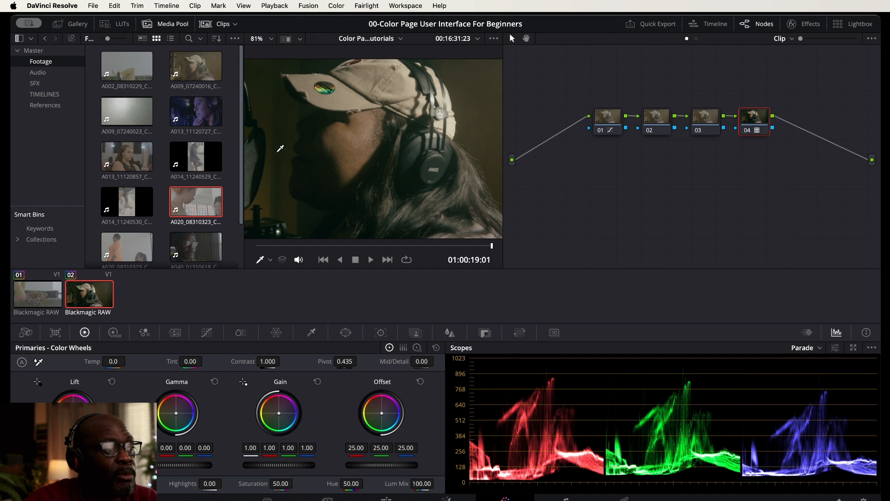
# Hide the Media Pool's bin list and switch through the Gallery, LUTs and Media Pool panels.
pyautogui.click(19, 40)
pyautogui.click(77, 27)
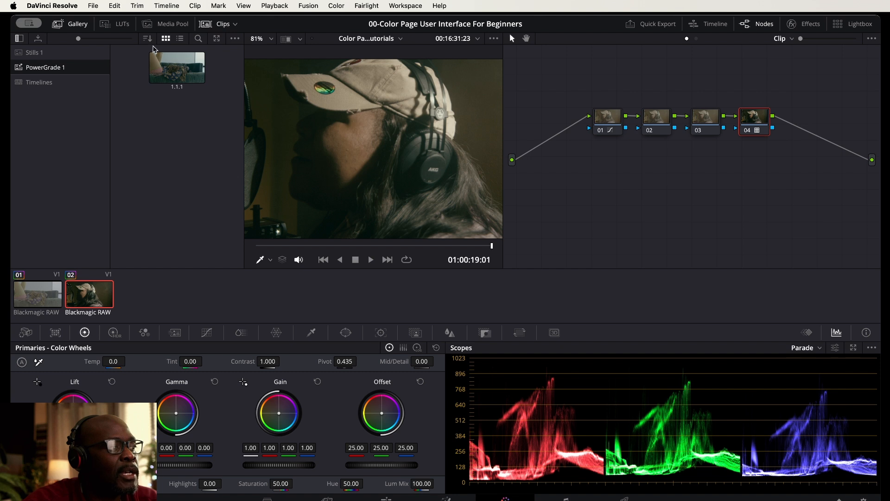
pyautogui.click(75, 25)
pyautogui.click(74, 25)
pyautogui.click(118, 24)
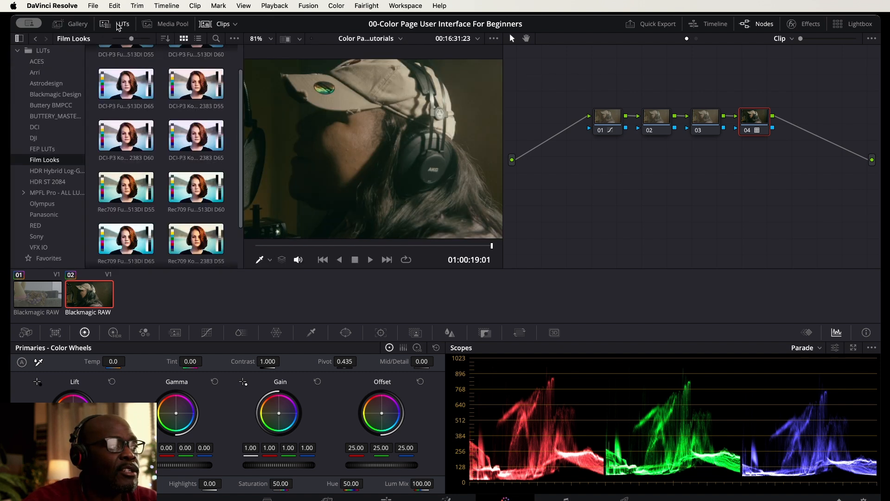
pyautogui.click(118, 23)
pyautogui.click(176, 26)
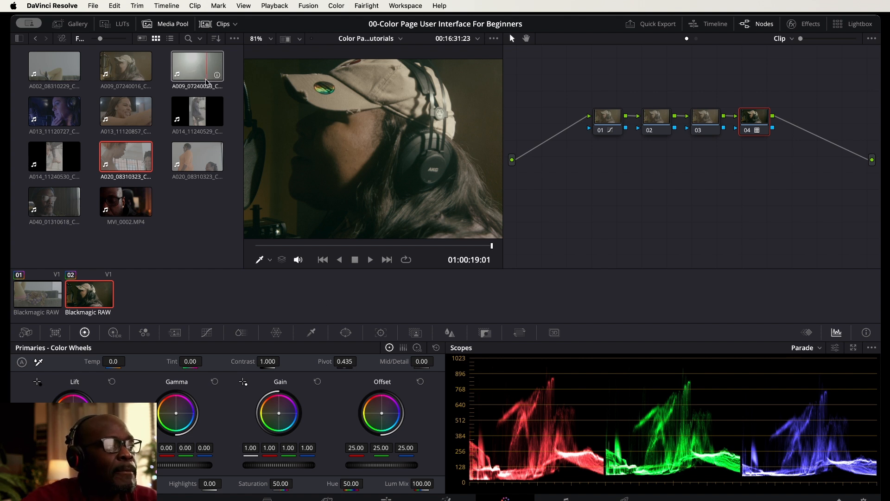
# Revisit the Gallery and the Film Looks LUT browser, and close the browser to widen the viewer.
pyautogui.click(72, 24)
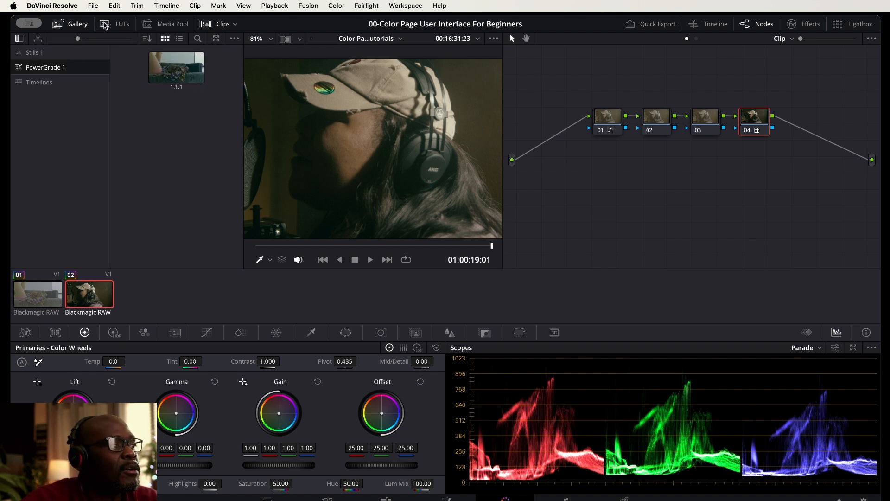
pyautogui.click(121, 25)
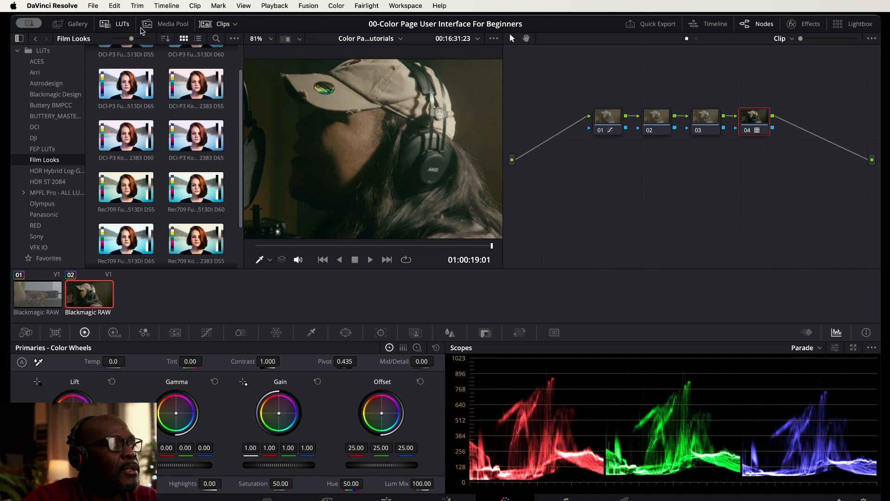
pyautogui.click(120, 27)
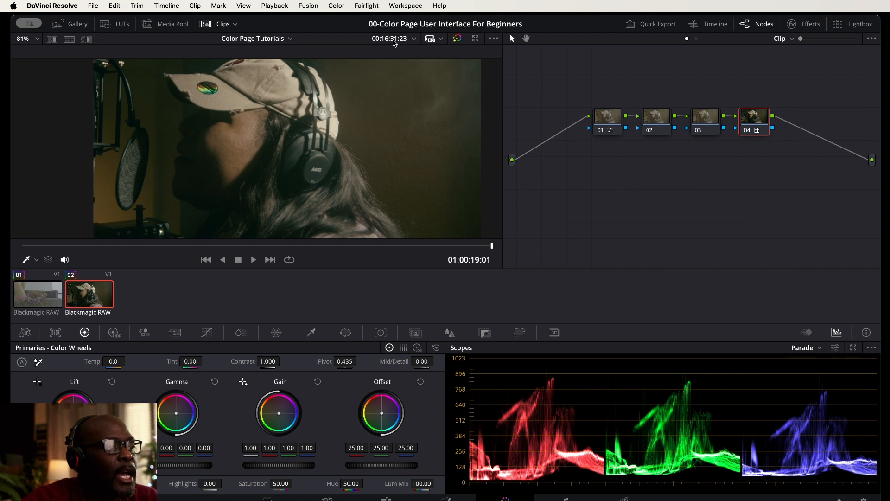
# Review the proxy handling options, and toggle the bypass of color grades and Fusion effects on and off.
pyautogui.click(442, 39)
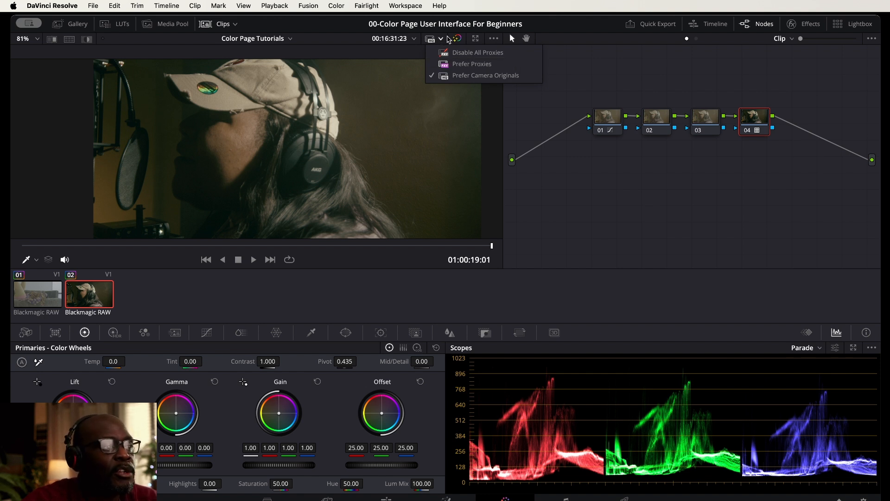
pyautogui.click(462, 38)
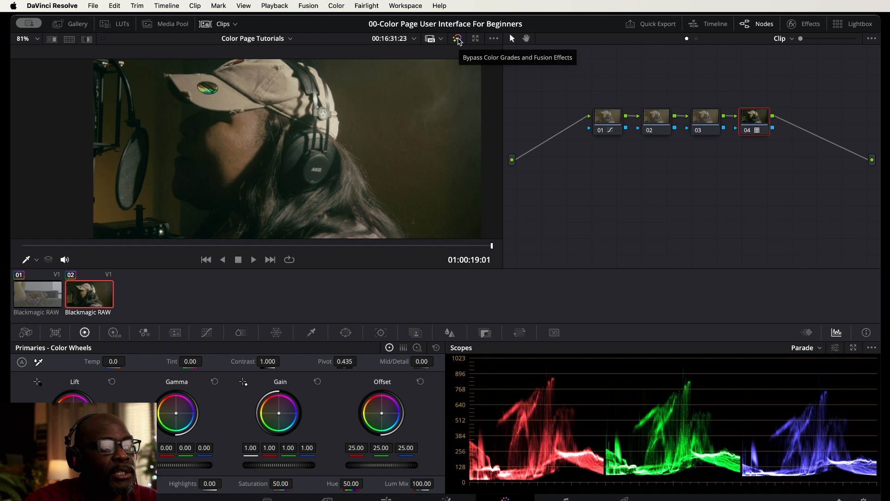
pyautogui.click(458, 39)
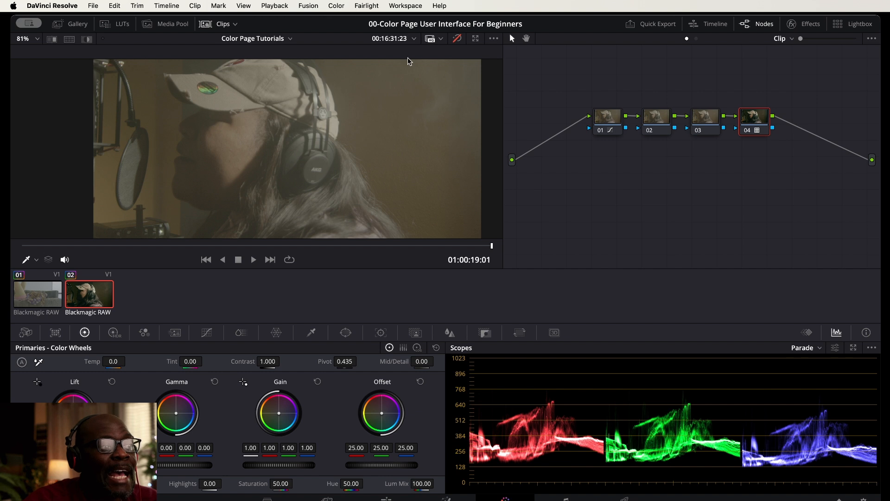
pyautogui.click(458, 39)
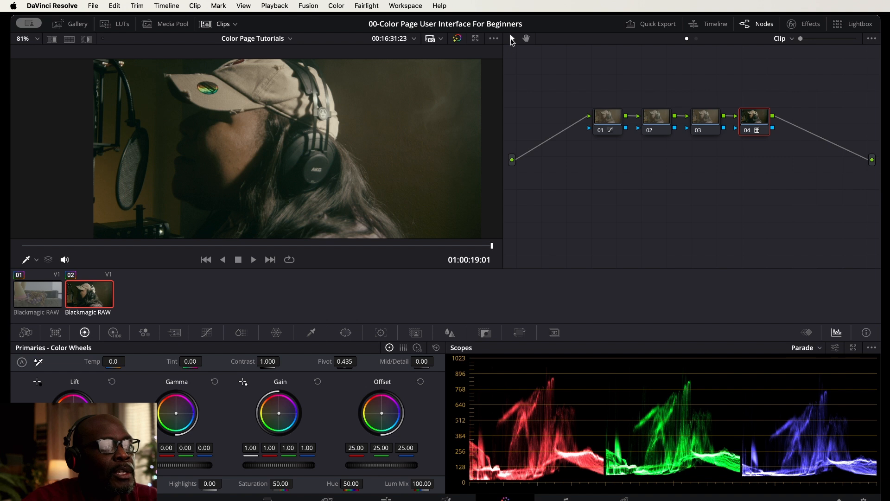
# Select node 01 and shift the node graph using the pan tool.
pyautogui.click(617, 122)
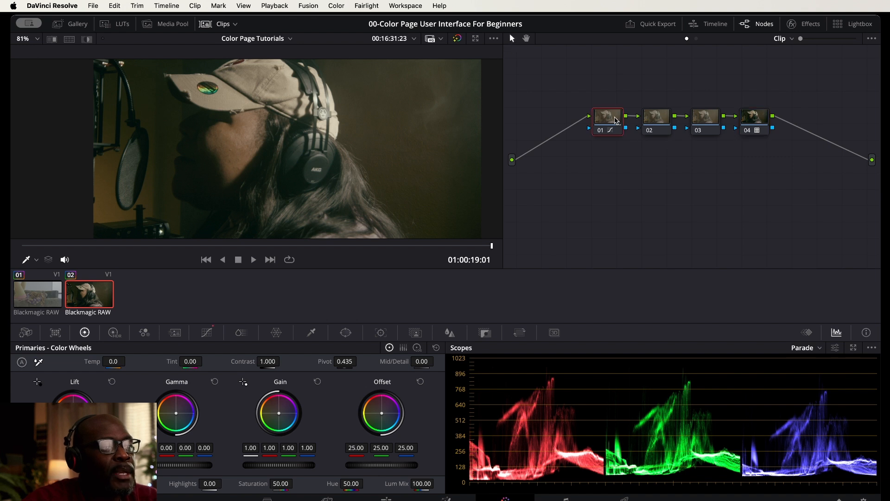
pyautogui.click(526, 38)
pyautogui.moveTo(709, 103); pyautogui.dragTo(688, 106)
pyautogui.moveTo(663, 161); pyautogui.dragTo(684, 171)
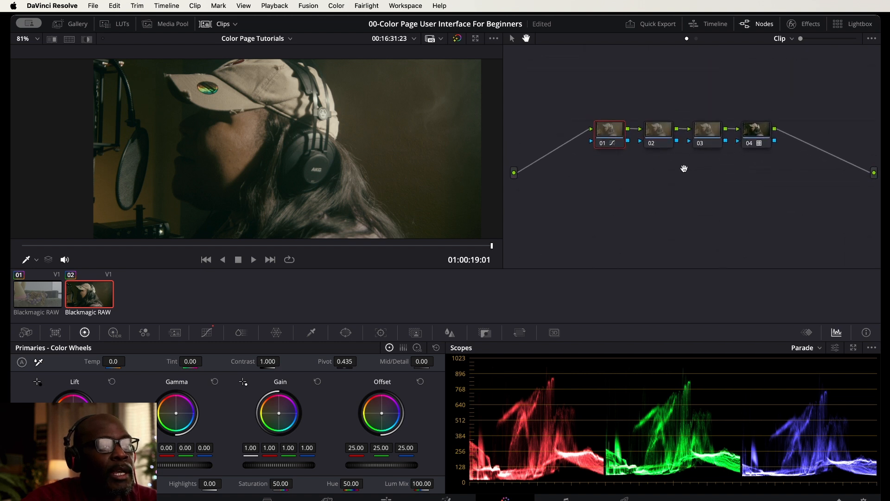
# Show and hide the mini timeline, and hide and redisplay the node graph.
pyautogui.click(717, 24)
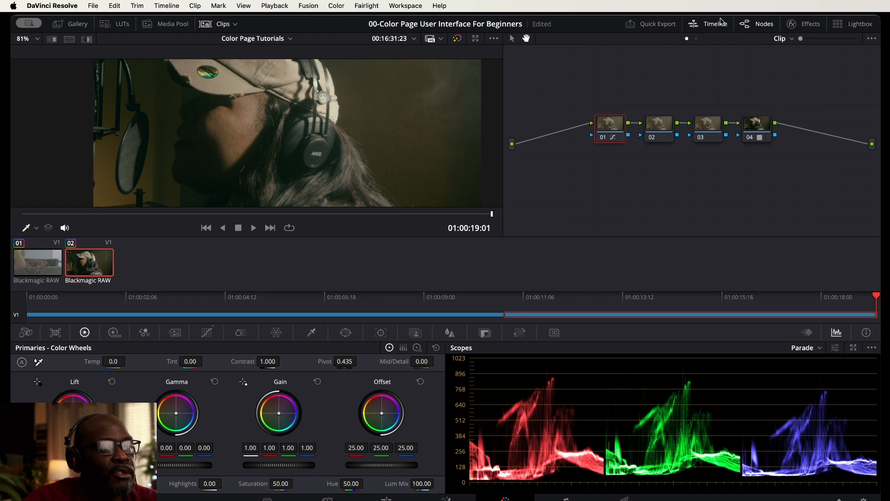
pyautogui.click(715, 25)
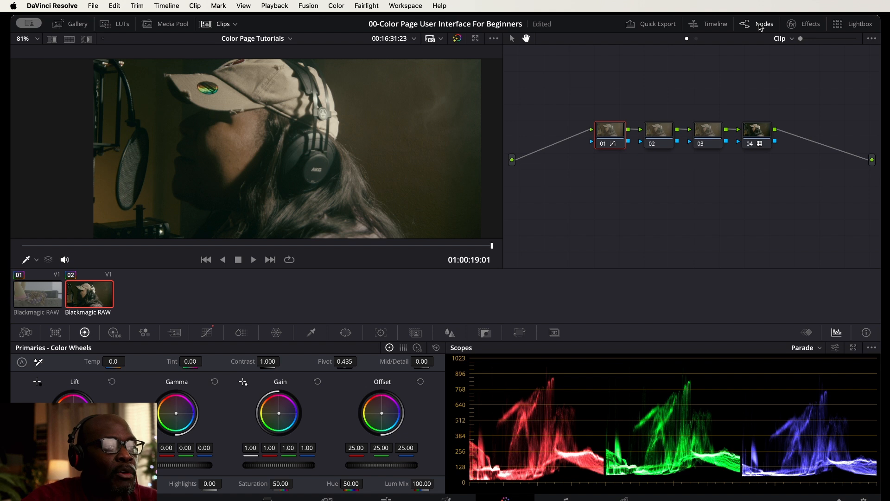
pyautogui.click(761, 26)
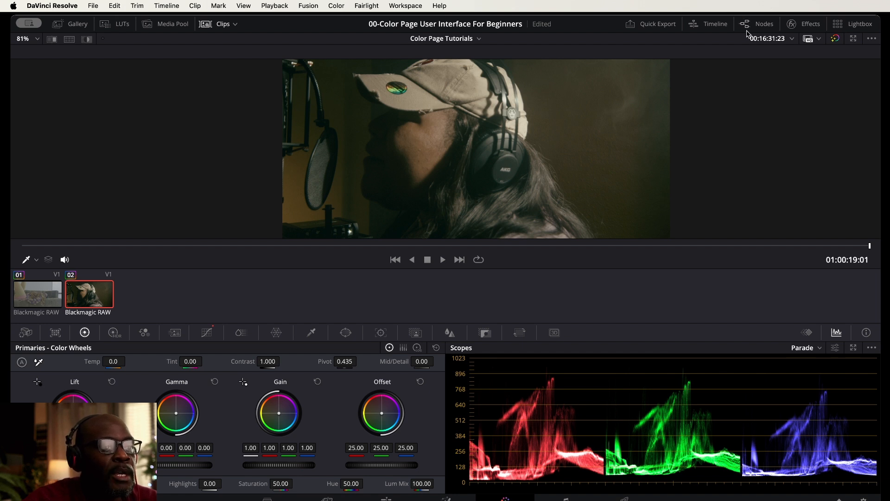
pyautogui.click(765, 24)
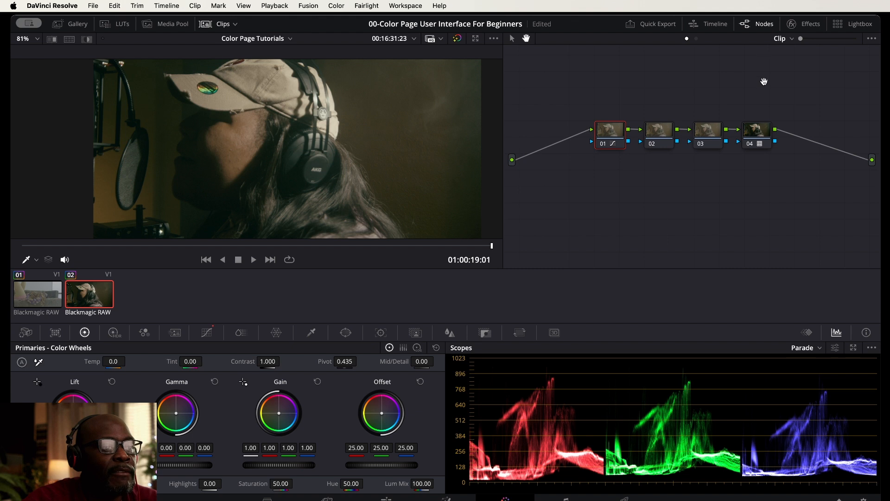
# Show the effects library, add a serial node after node 04, and place it below the node chain.
pyautogui.click(804, 23)
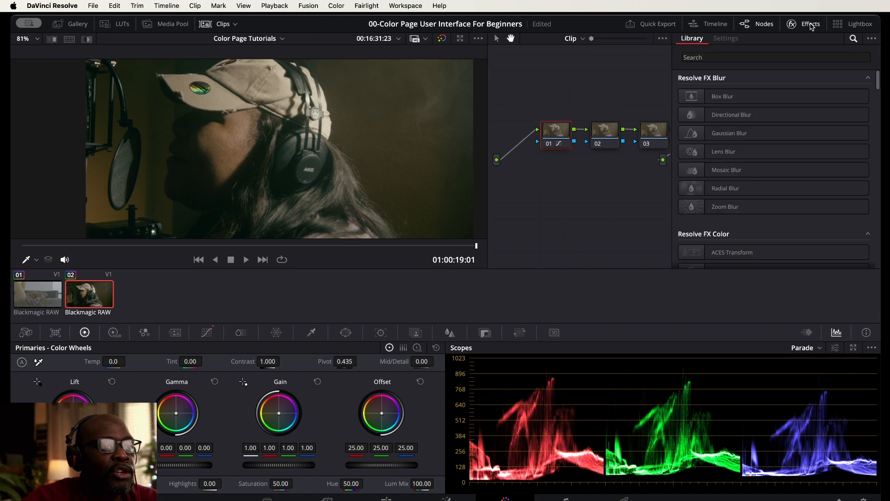
pyautogui.moveTo(576, 191); pyautogui.dragTo(529, 195)
pyautogui.click(622, 136)
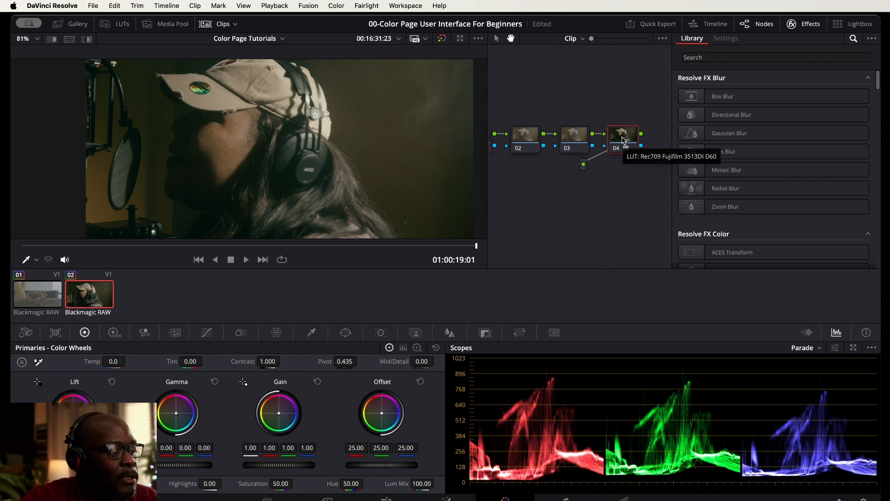
pyautogui.hotkey('alt', 's')
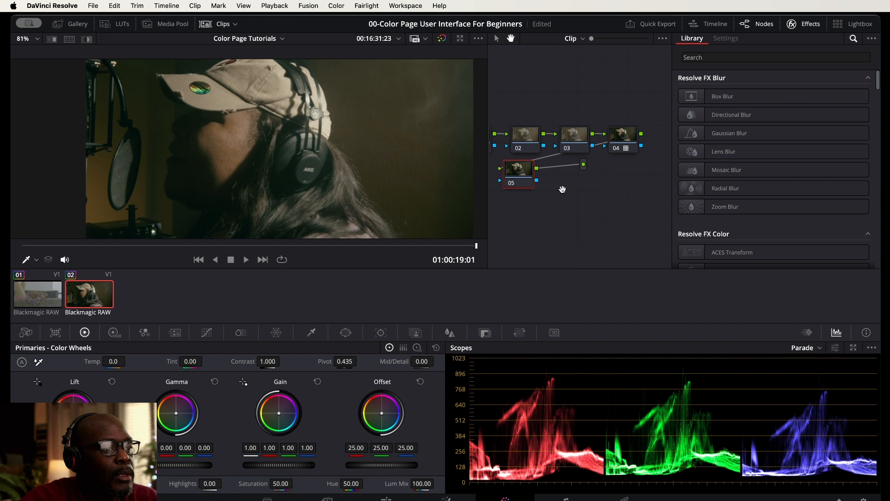
pyautogui.moveTo(521, 171); pyautogui.dragTo(527, 196)
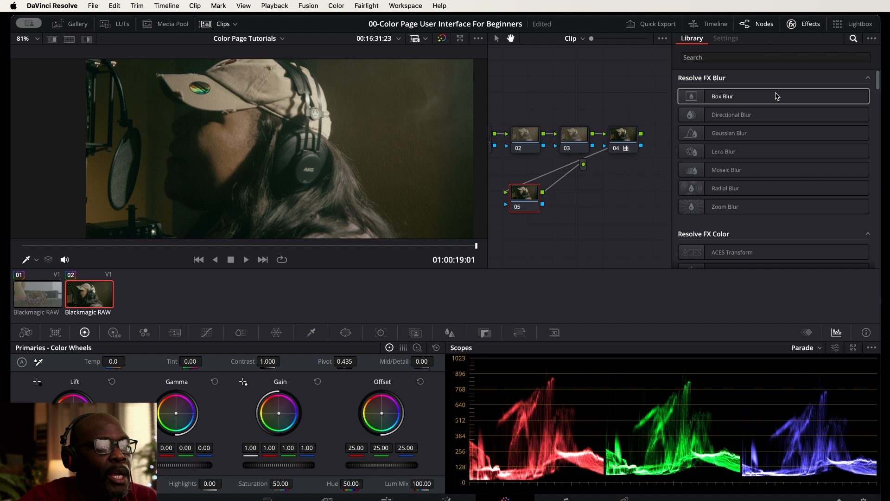
# Try Gaussian Blur on node 05 with horizontal and vertical strength at 0.674, and delete the effect.
pyautogui.moveTo(748, 132); pyautogui.dragTo(532, 200)
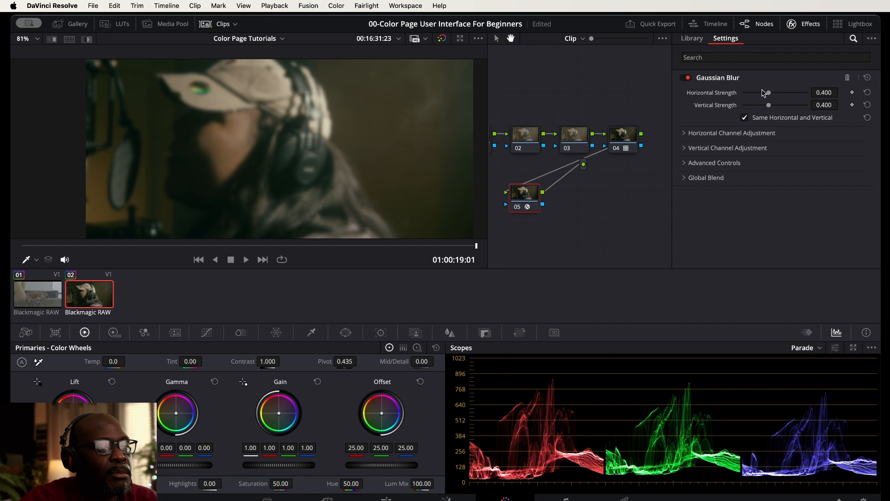
pyautogui.moveTo(768, 92)
pyautogui.mouseDown()
pyautogui.moveTo(702, 102)
pyautogui.moveTo(786, 93)
pyautogui.mouseUp()
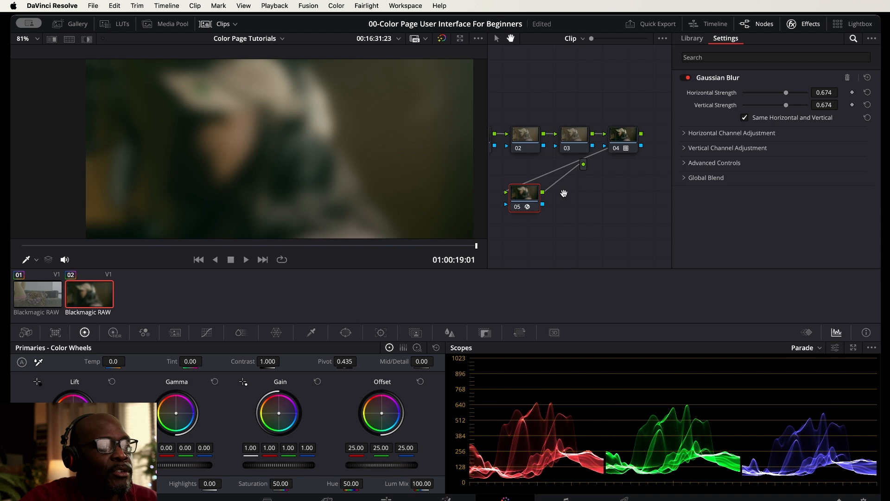
pyautogui.click(847, 79)
# Apply the Vignette effect from Resolve FX Film Emulation to node 05 and move the node beneath node 03.
pyautogui.scroll(-5, 771, 181)
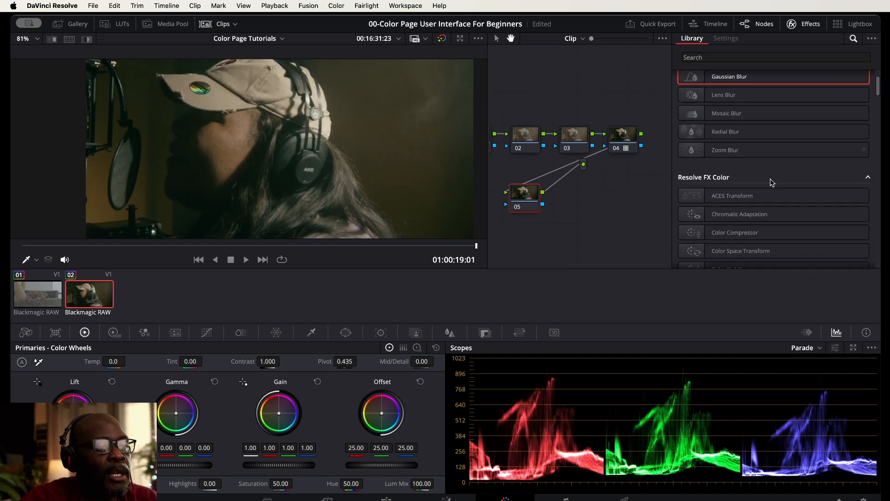
pyautogui.scroll(-3, 769, 180)
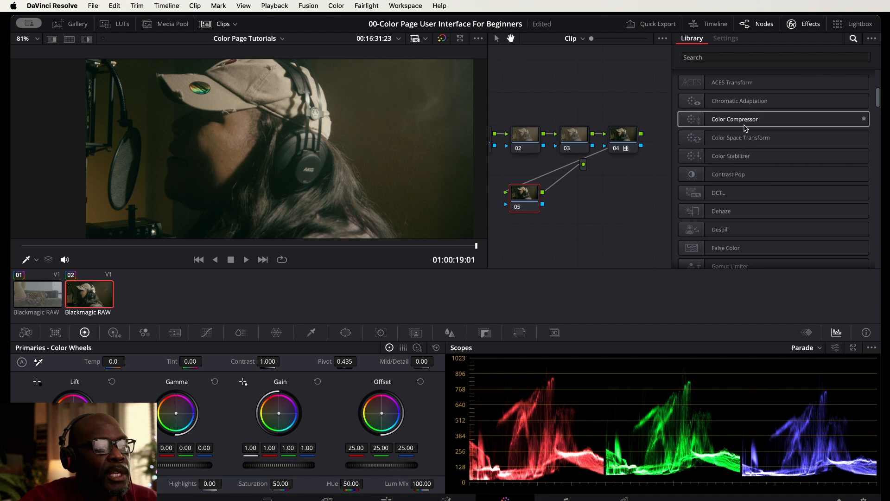
pyautogui.scroll(-3, 762, 176)
pyautogui.scroll(4, 756, 176)
pyautogui.scroll(-2, 744, 174)
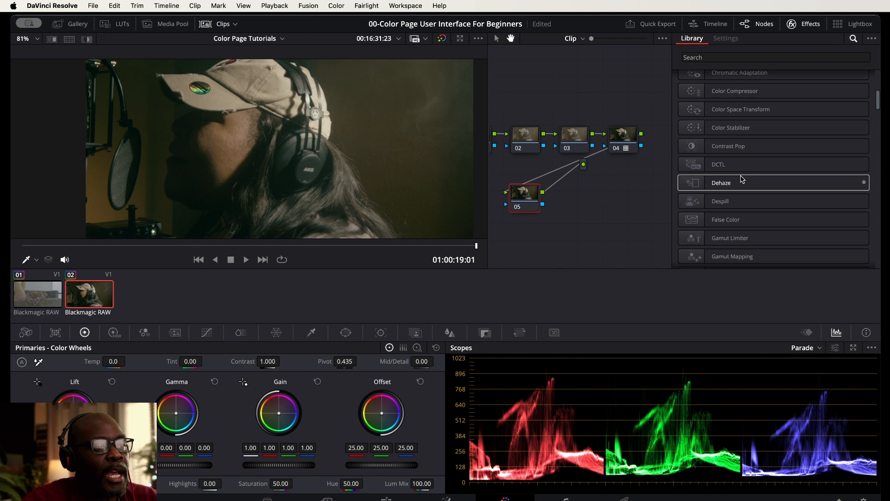
pyautogui.scroll(-5, 744, 183)
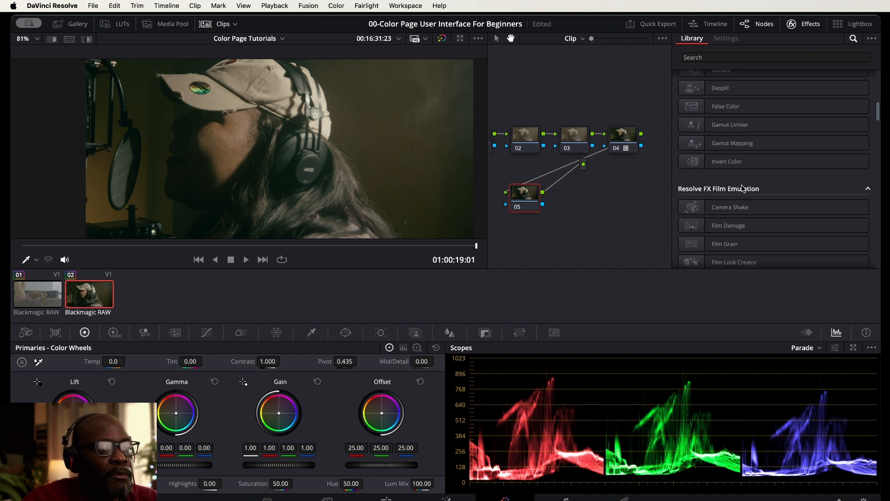
pyautogui.scroll(-3, 744, 188)
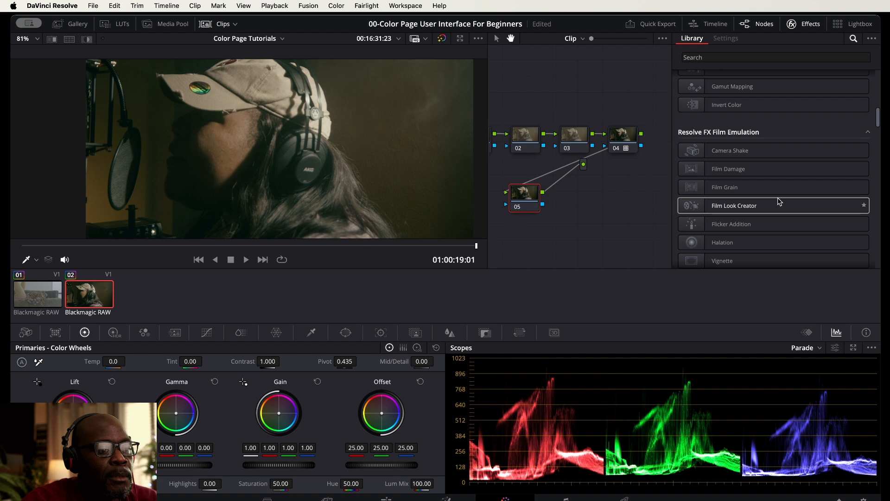
pyautogui.moveTo(716, 262); pyautogui.dragTo(526, 195)
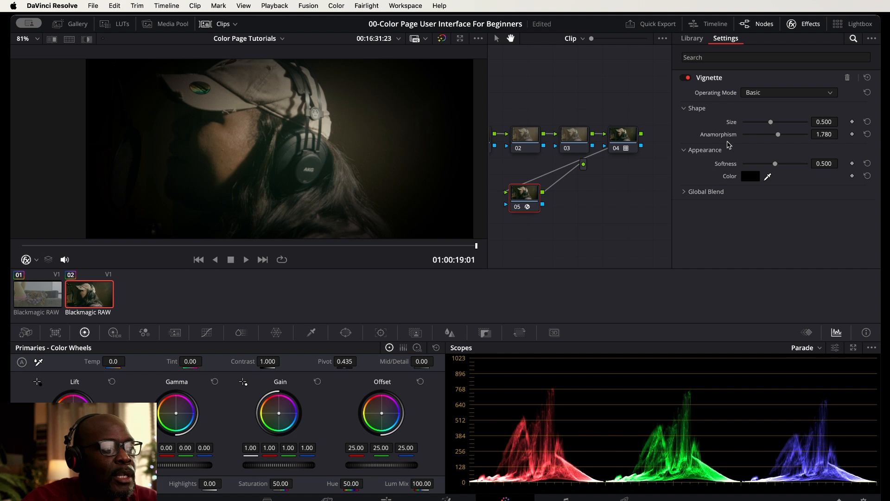
pyautogui.moveTo(531, 193); pyautogui.dragTo(587, 201)
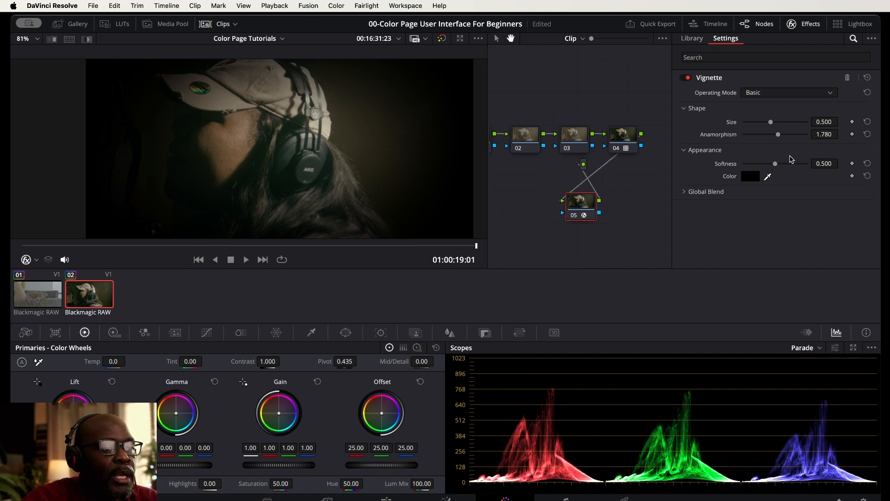
# Set the vignette's size to 0.878 and softness to 0.434, and fit the whole frame in the viewer.
pyautogui.moveTo(770, 122); pyautogui.dragTo(800, 121)
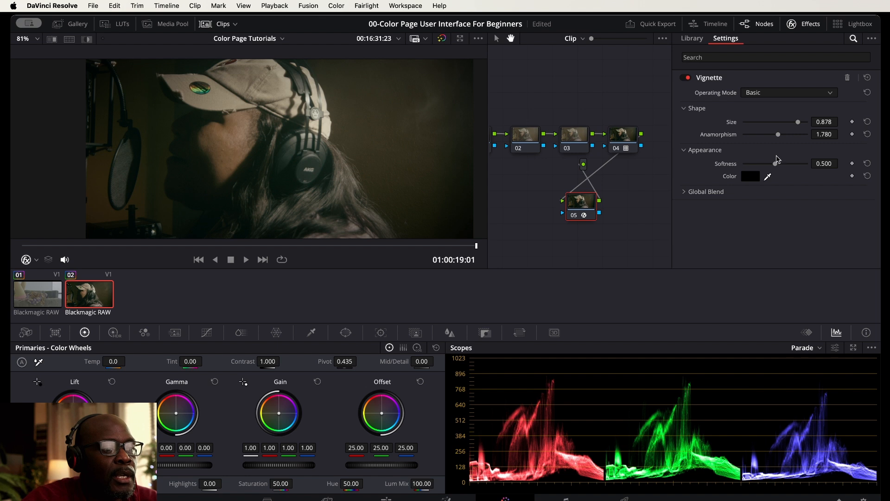
pyautogui.moveTo(775, 163); pyautogui.dragTo(772, 165)
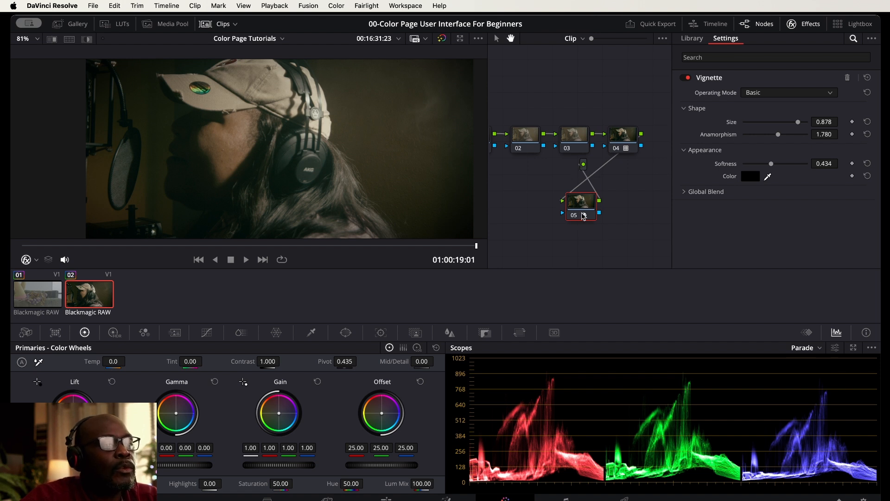
pyautogui.scroll(-2, 262, 135)
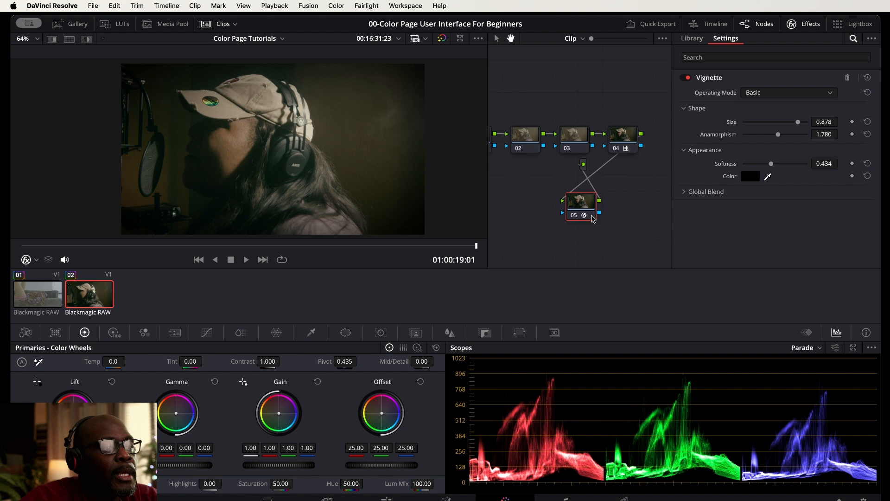
# Add an empty serial node after node 05, display node 05's Vignette settings, and delete the added node.
pyautogui.hotkey('alt', 's')
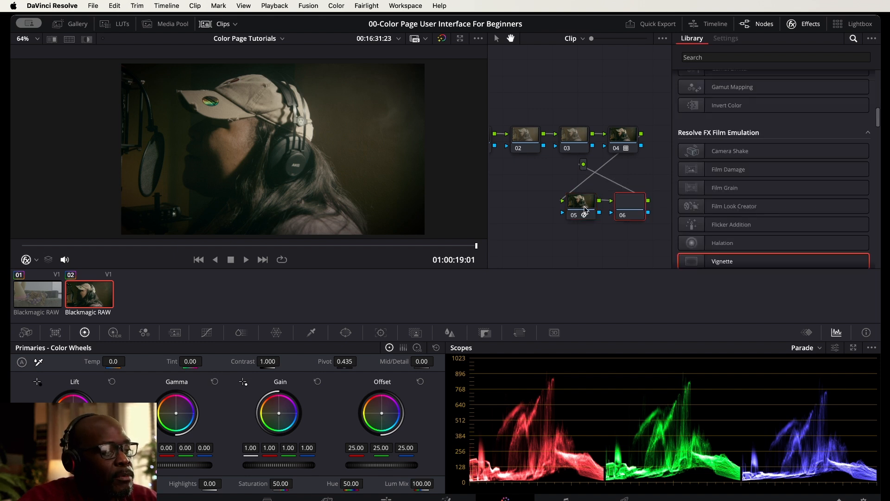
pyautogui.click(581, 205)
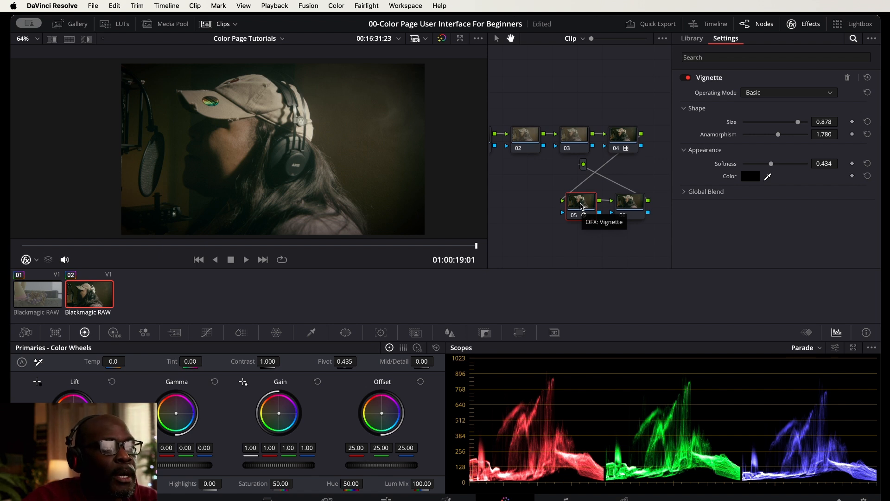
pyautogui.click(631, 204)
pyautogui.press('Delete')
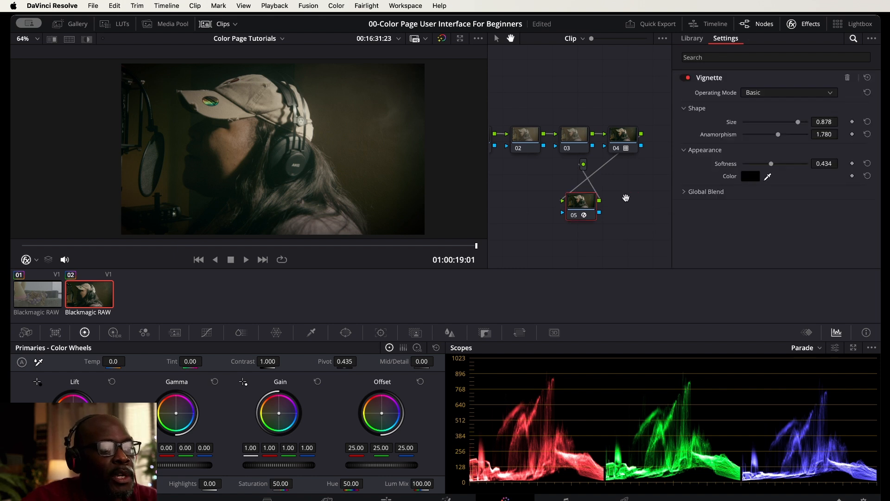
# Hide and redisplay the Effects panel, and browse the effects library with node 03 selected.
pyautogui.click(812, 25)
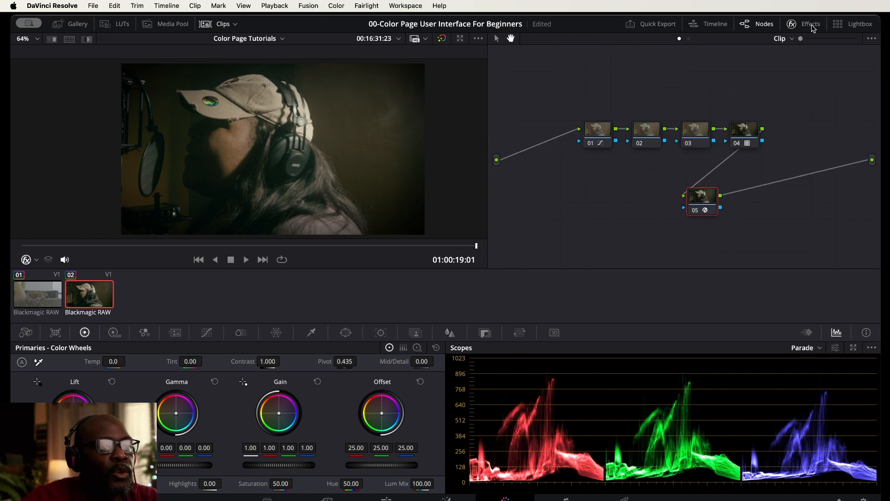
pyautogui.click(812, 25)
pyautogui.moveTo(599, 194); pyautogui.dragTo(484, 192)
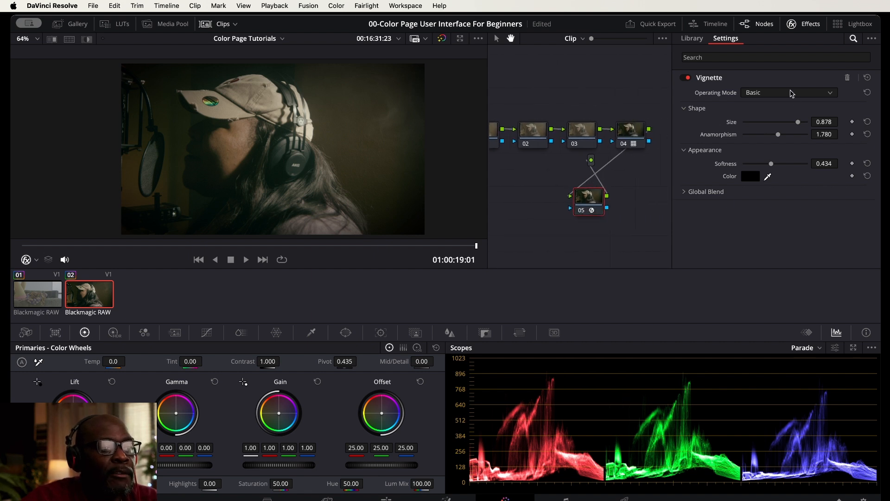
pyautogui.click(586, 135)
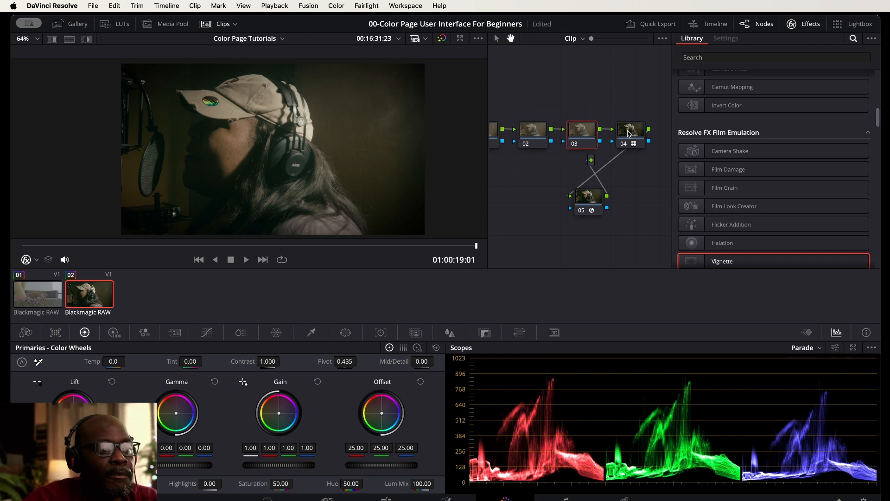
pyautogui.scroll(-10, 760, 165)
pyautogui.scroll(-6, 758, 172)
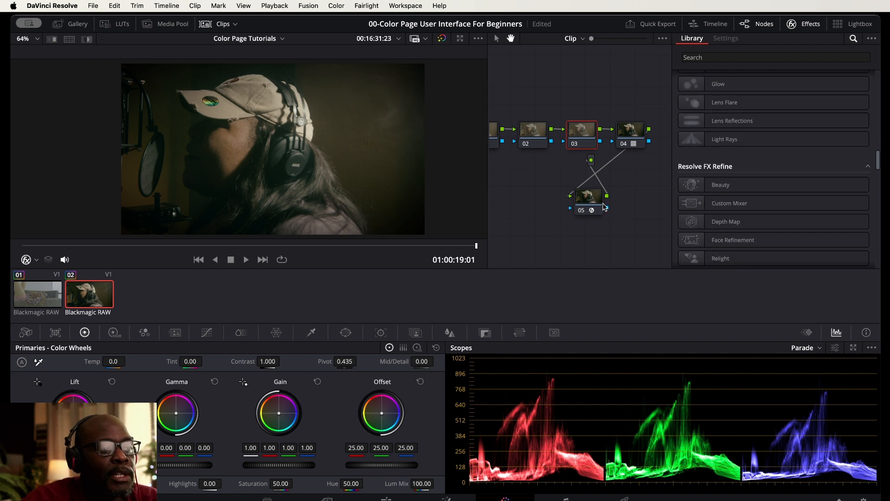
# Review node 05's Vignette settings and the commands available for that node, leaving them unused.
pyautogui.click(588, 198)
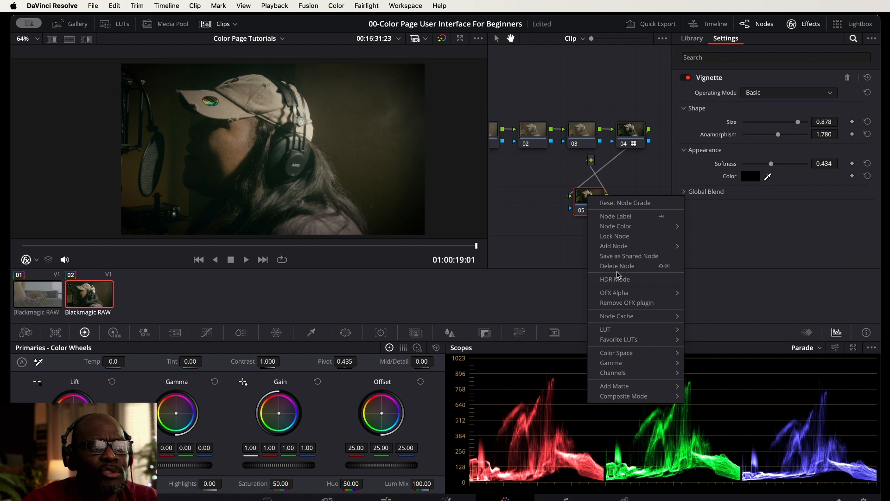
pyautogui.moveTo(623, 249)
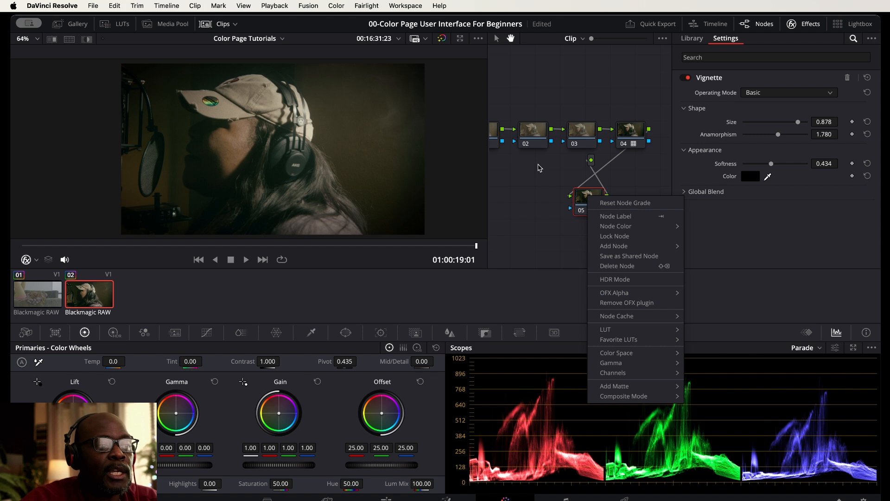
pyautogui.click(539, 168)
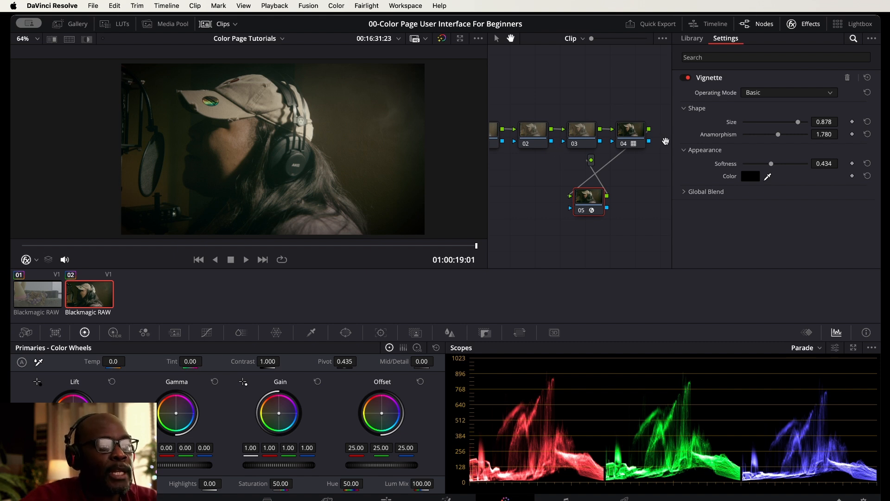
# Browse the effects library with node 03 selected, from Resolve FX Refine through Resolve FX Texture.
pyautogui.click(586, 128)
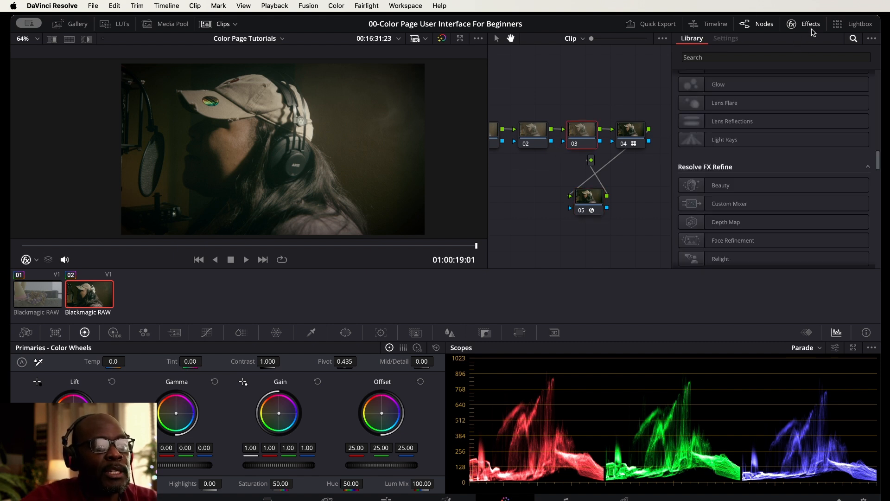
pyautogui.scroll(-3, 817, 172)
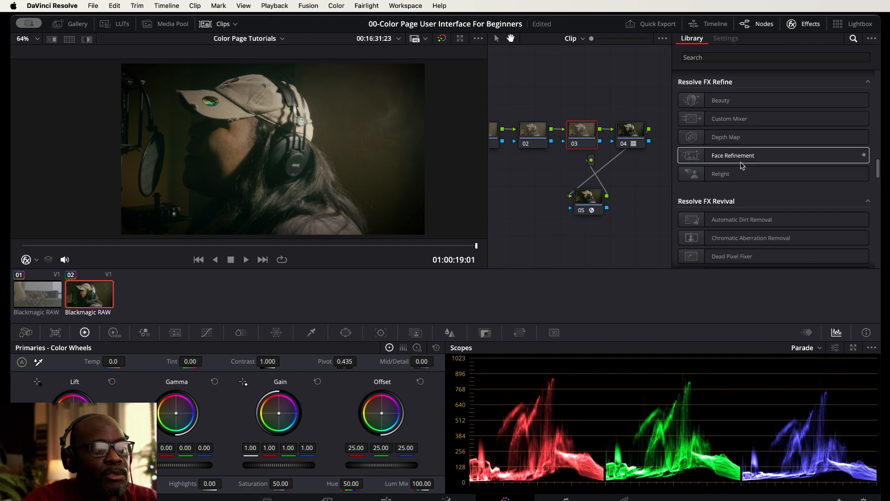
pyautogui.scroll(-3, 743, 166)
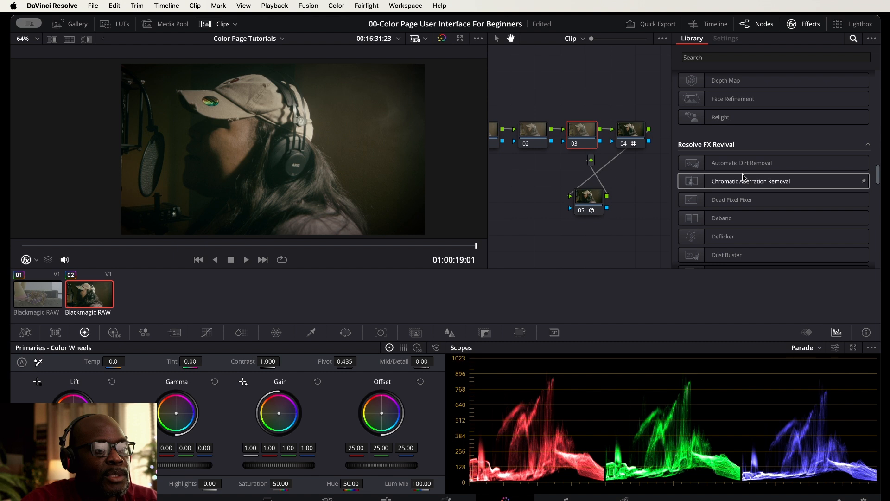
pyautogui.scroll(-6, 778, 207)
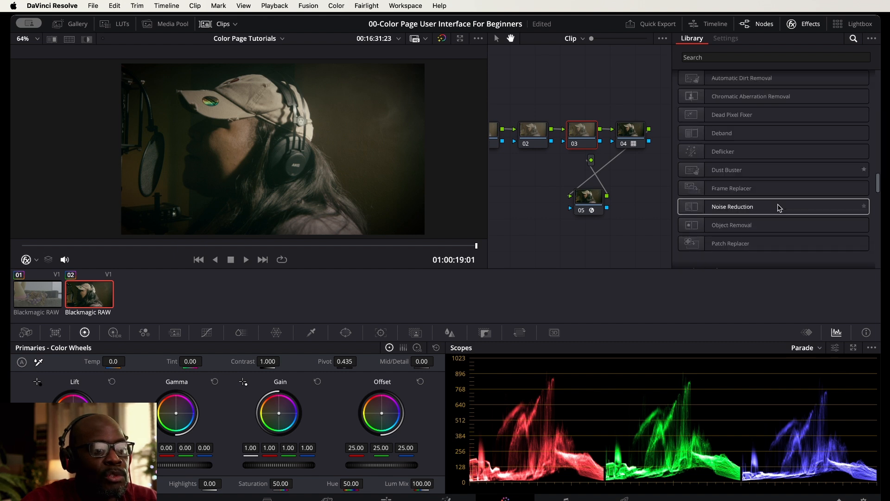
pyautogui.scroll(-9, 779, 208)
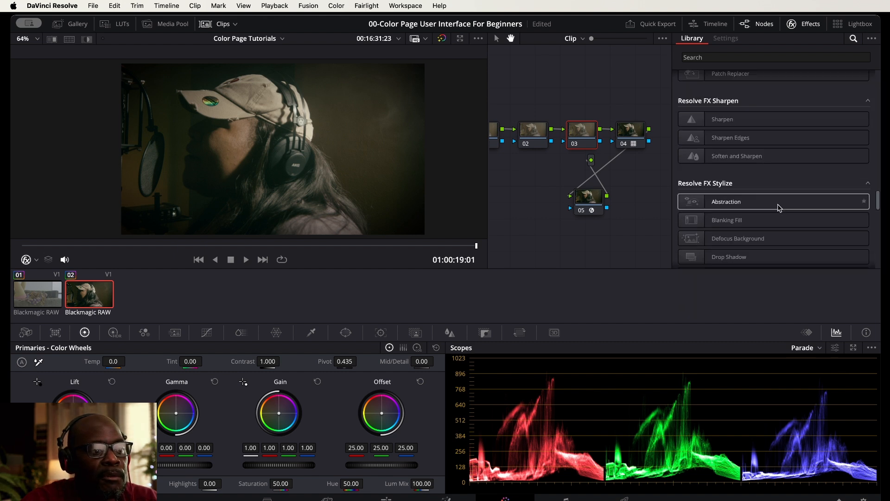
pyautogui.scroll(-8, 779, 209)
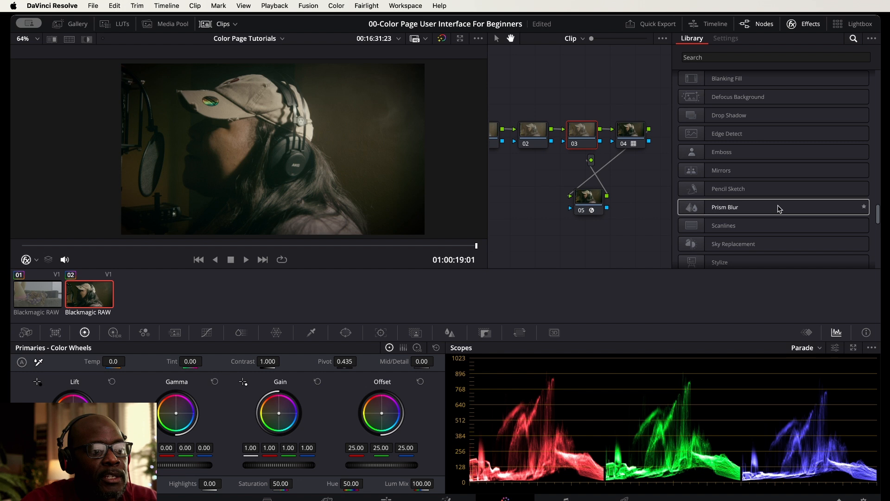
pyautogui.scroll(-9, 779, 209)
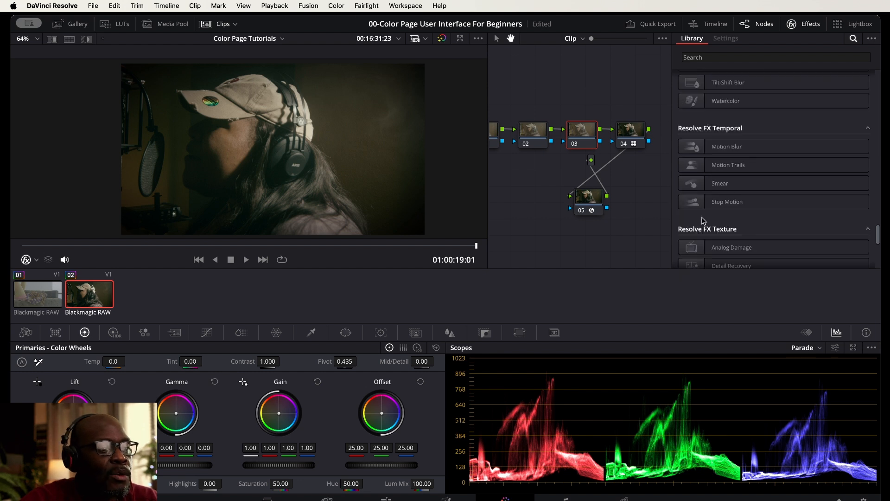
# Review the general node graph commands from an empty area of the graph without applying any.
pyautogui.rightClick(538, 83)
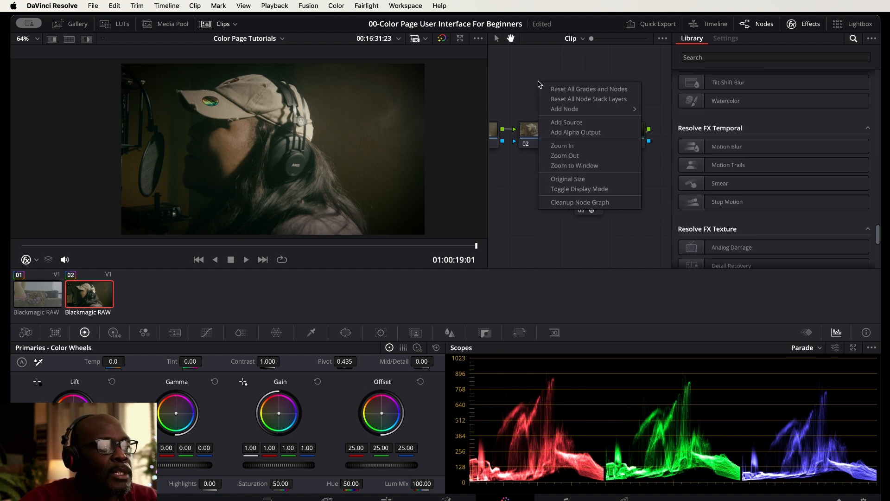
pyautogui.moveTo(582, 110)
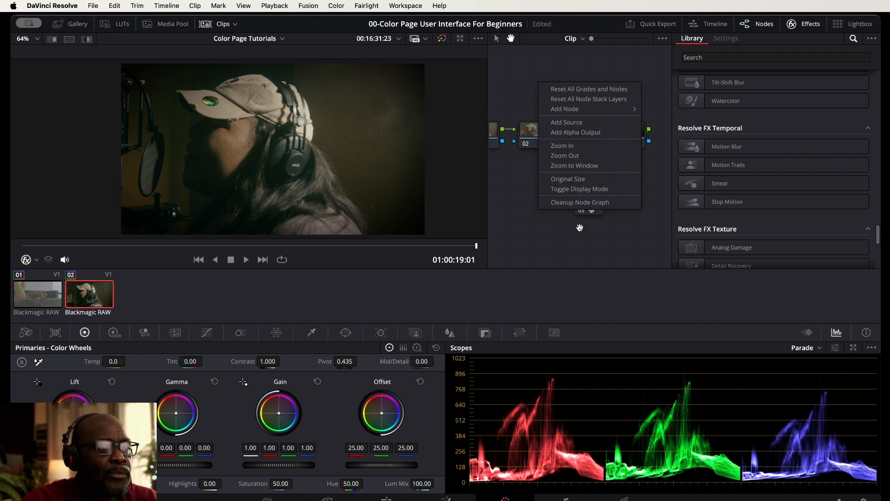
pyautogui.click(580, 227)
# Move node 02 closer to node 01 and change the node graph from the pan tool to the selection pointer.
pyautogui.moveTo(529, 179); pyautogui.dragTo(546, 167)
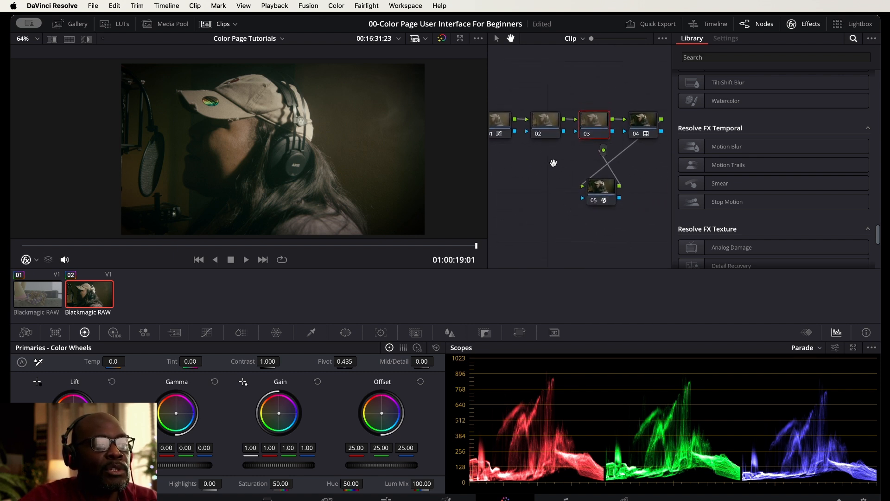
pyautogui.moveTo(542, 123)
pyautogui.mouseDown()
pyautogui.moveTo(535, 145)
pyautogui.moveTo(530, 128)
pyautogui.mouseUp()
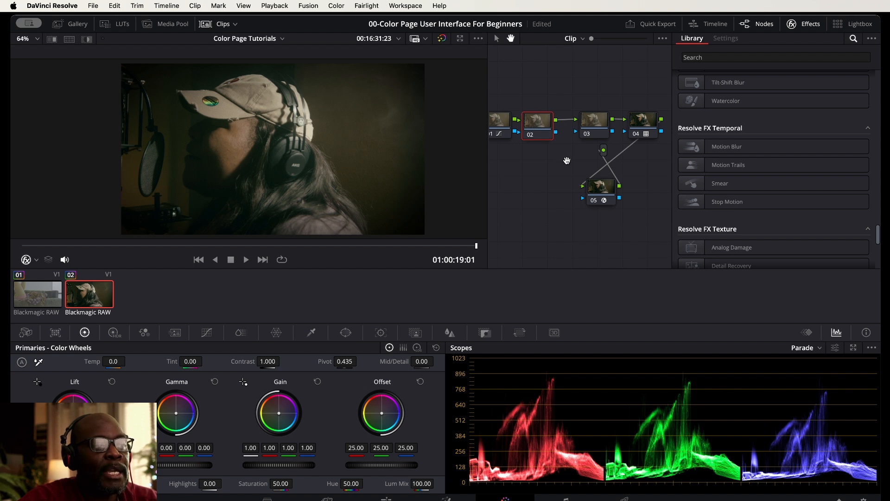
pyautogui.moveTo(566, 161); pyautogui.dragTo(570, 153)
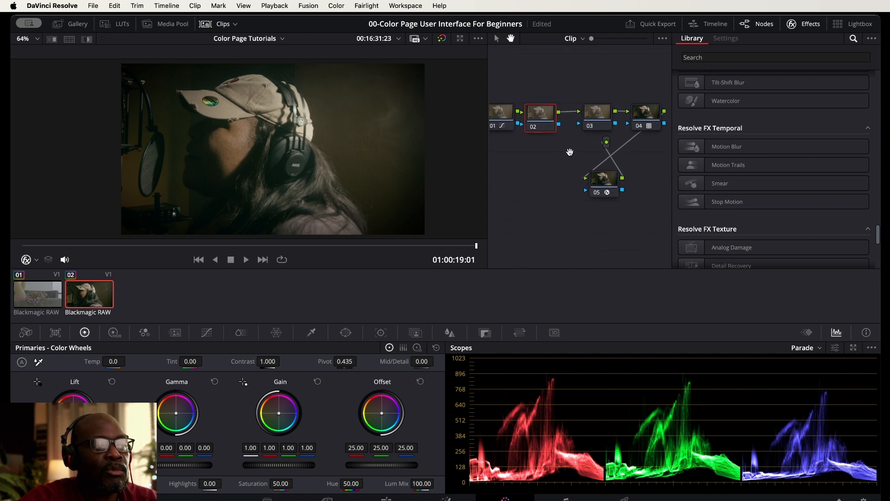
pyautogui.click(497, 38)
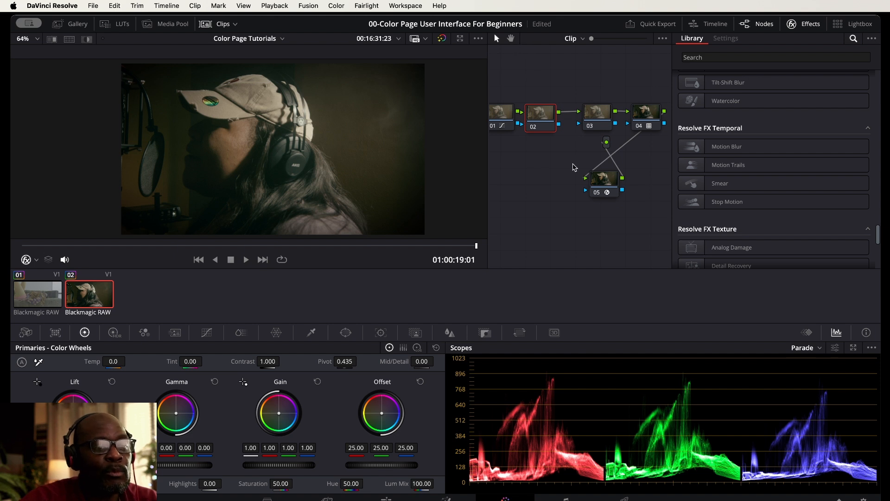
pyautogui.moveTo(573, 164); pyautogui.dragTo(550, 165)
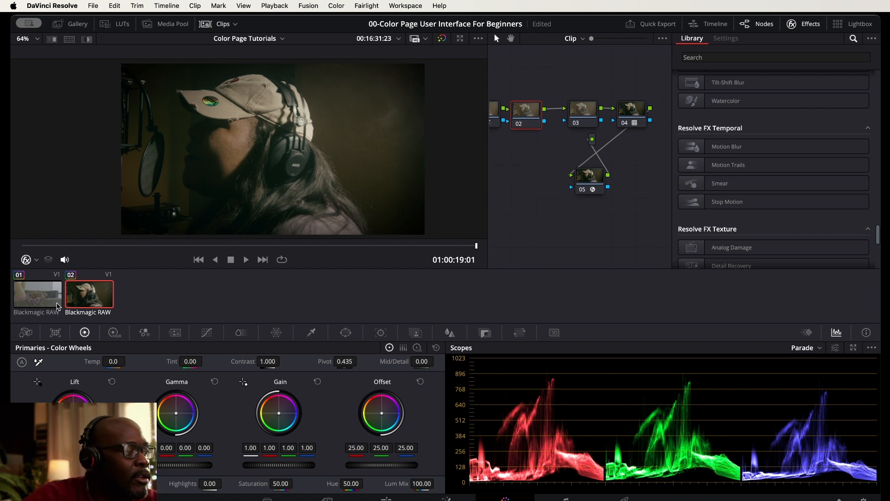
# Switch back and forth between clips 01 and 02 to compare their images and node graphs.
pyautogui.click(33, 297)
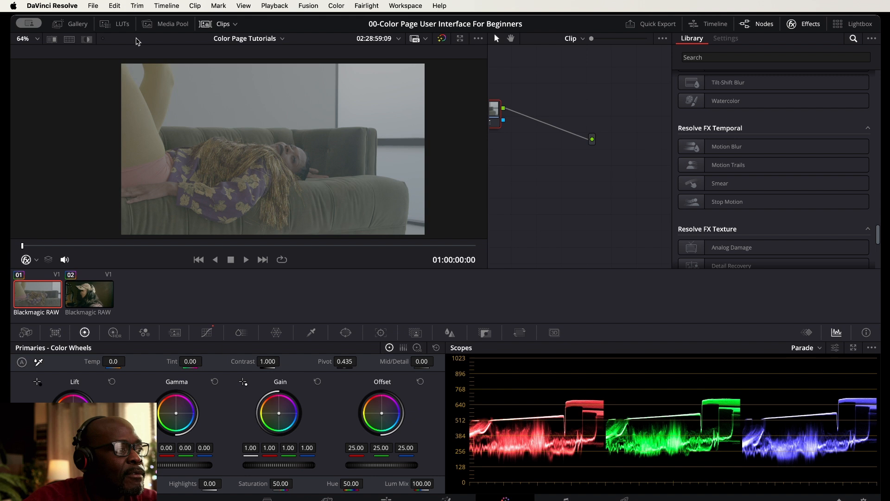
pyautogui.click(87, 294)
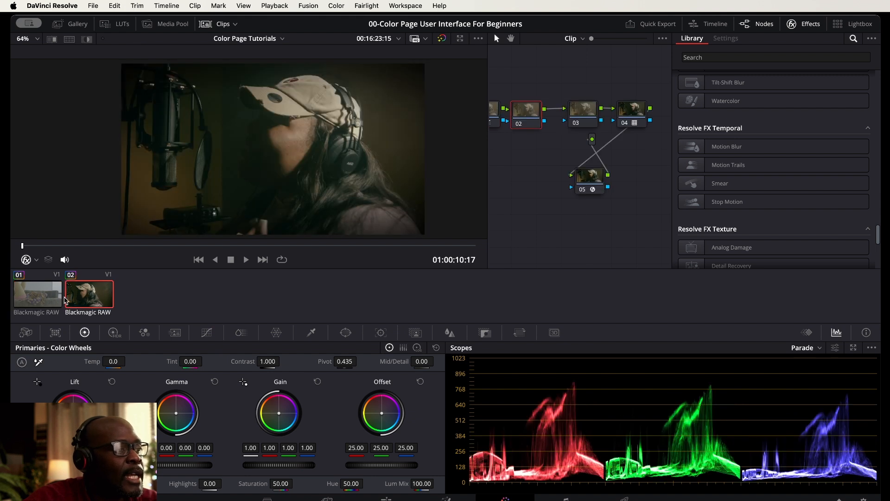
pyautogui.click(43, 300)
pyautogui.click(89, 297)
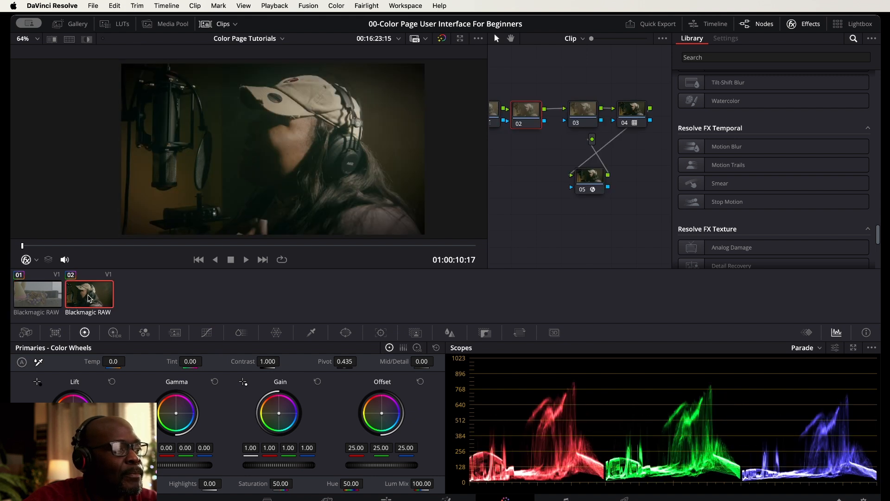
# Preview the Stills 1 gallery still 1.2.1 on both clips and apply its grade to clip 01.
pyautogui.click(71, 24)
pyautogui.click(33, 53)
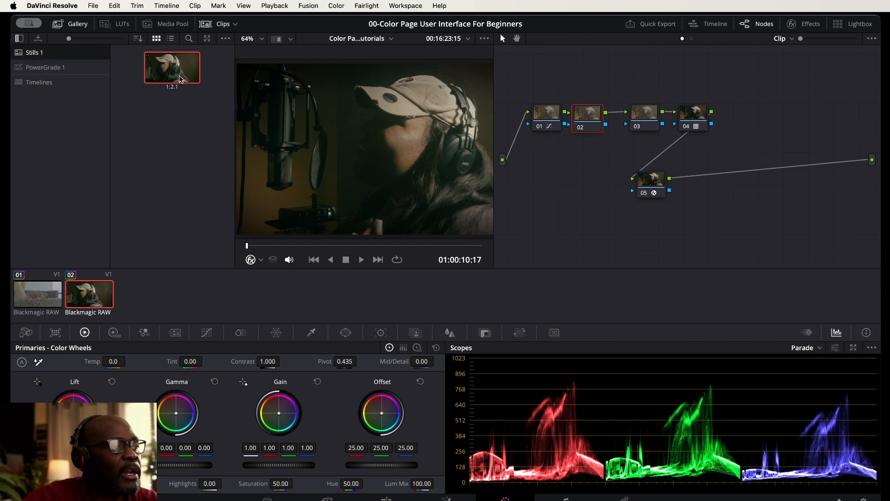
pyautogui.moveTo(176, 75)
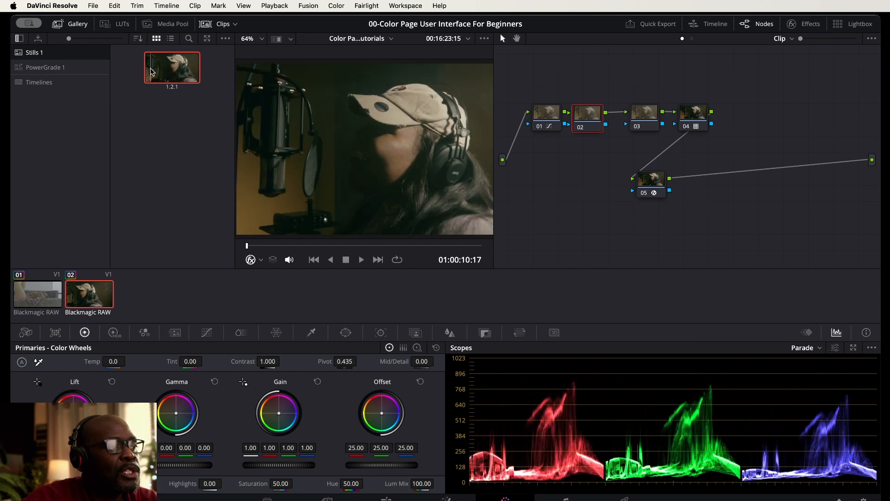
pyautogui.click(41, 301)
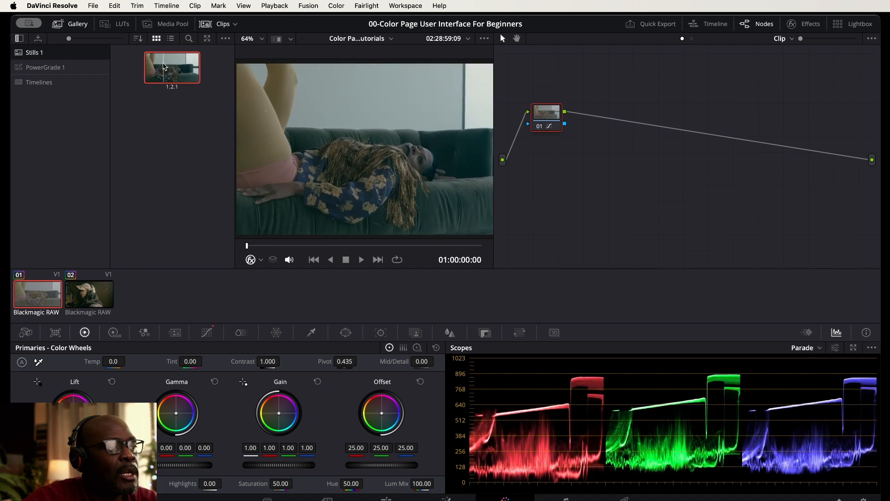
pyautogui.rightClick(169, 69)
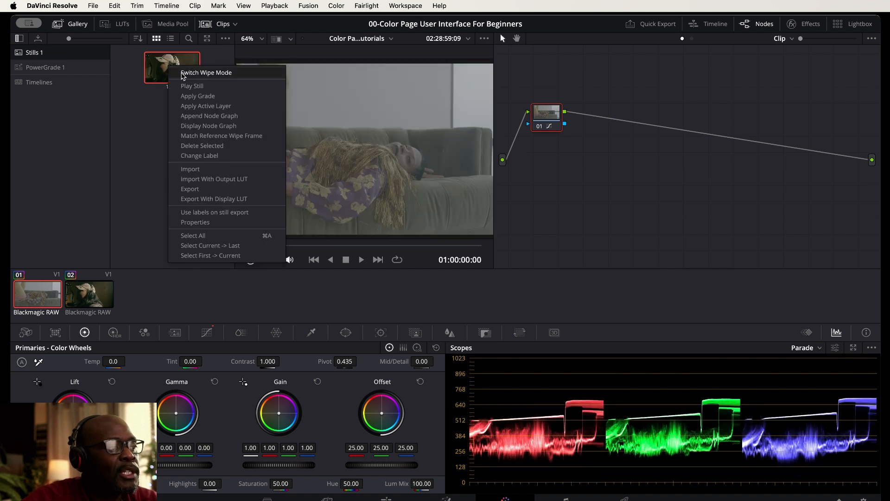
pyautogui.click(198, 99)
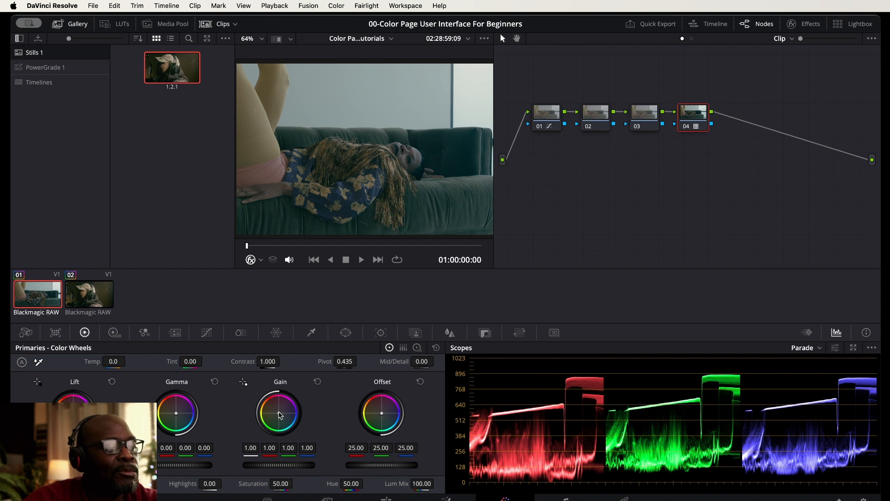
# Try a Gain of 1.04 red, 0.98 green and 1.02 blue on clip 01's node 04, and reset the Gain.
pyautogui.moveTo(279, 413); pyautogui.dragTo(282, 408)
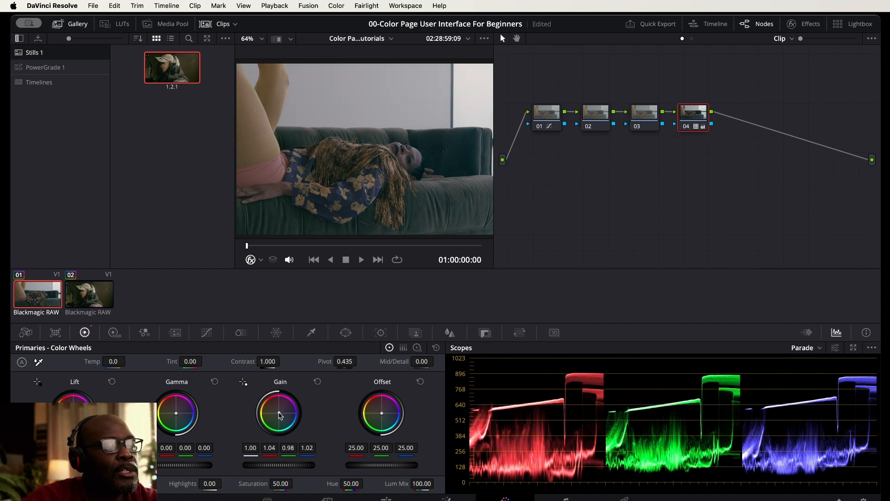
pyautogui.click(318, 383)
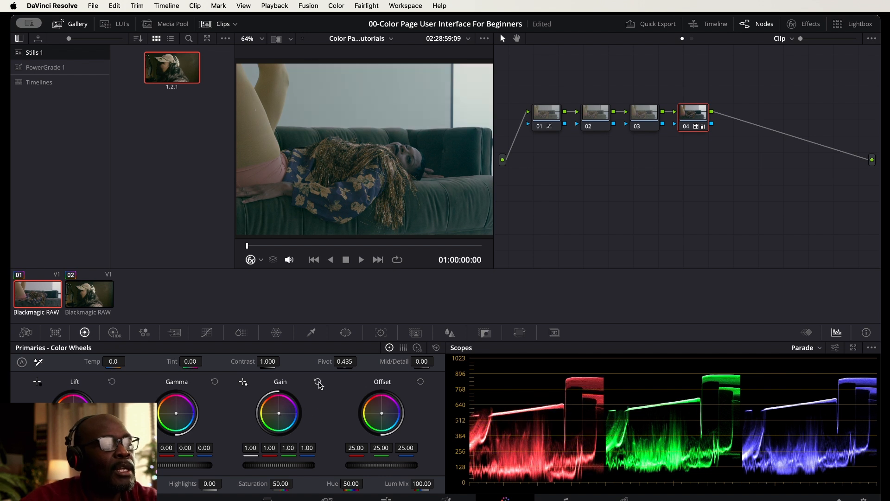
# Set clip 01's Camera Raw decoding to use Clip settings.
pyautogui.click(24, 332)
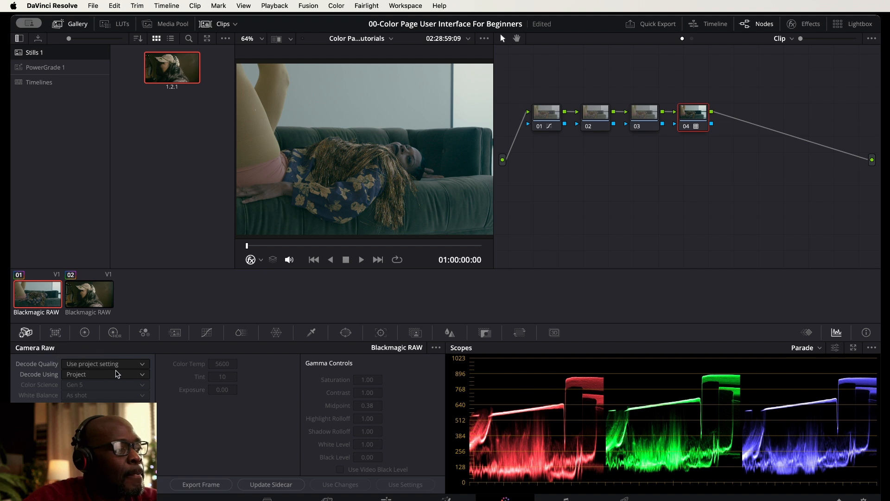
pyautogui.click(144, 376)
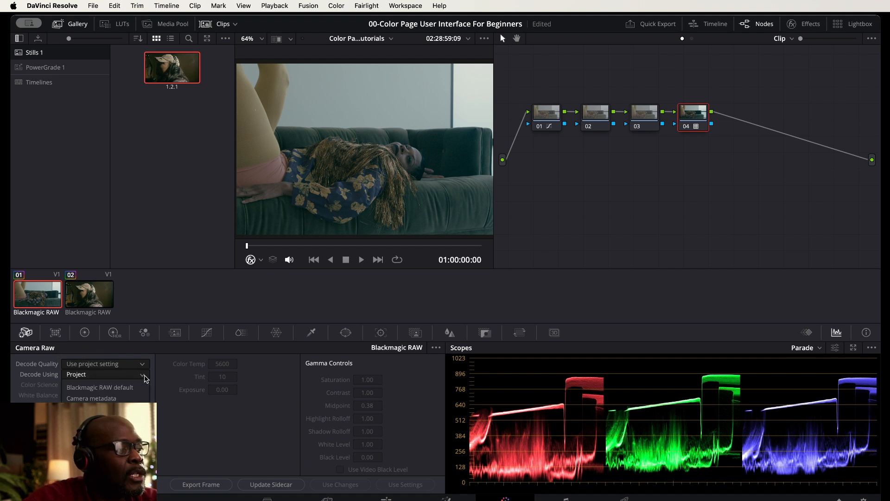
pyautogui.click(81, 409)
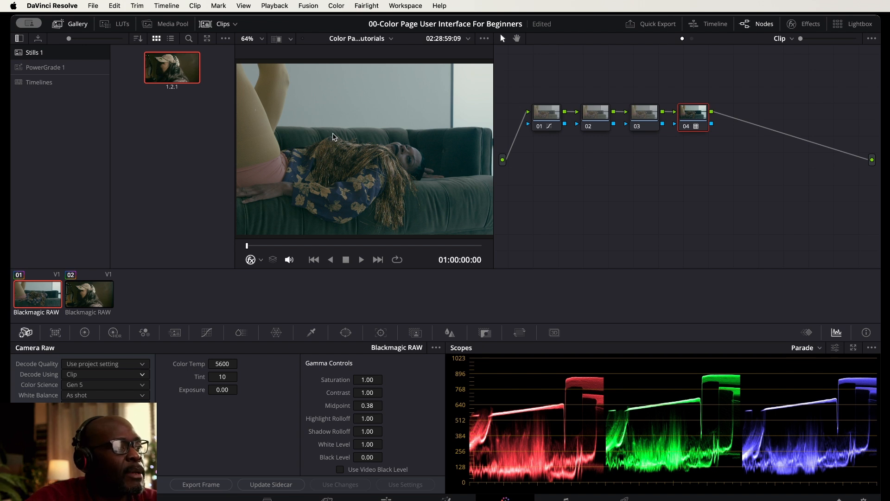
# Reset the grade of node 04 on clip 01.
pyautogui.rightClick(694, 113)
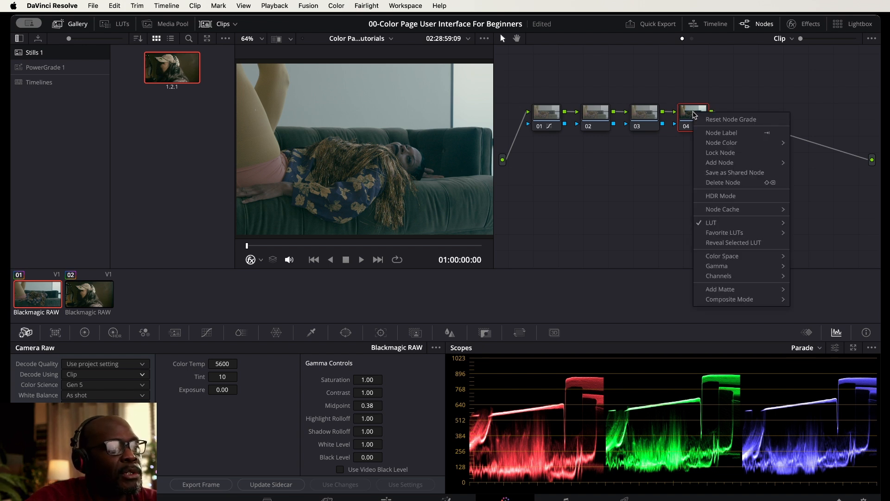
pyautogui.click(711, 119)
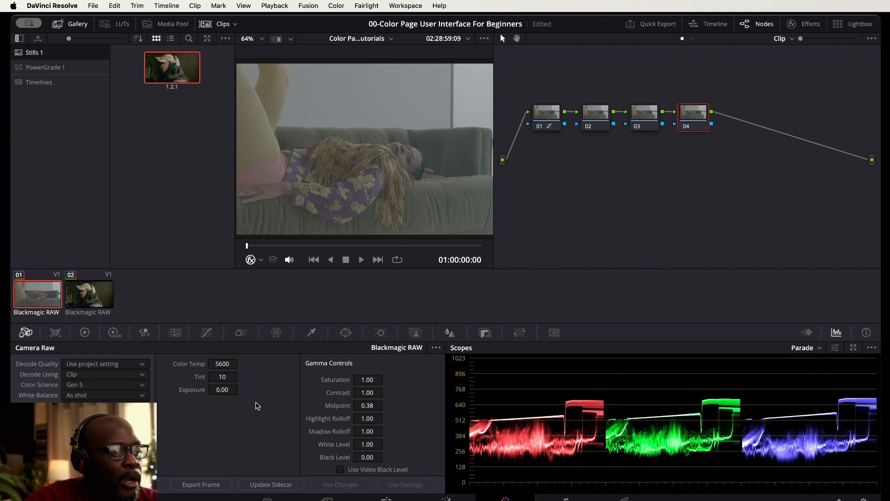
# Try Camera Raw color temperatures of 6388 and 3300 on clip 01, and return the value to 5600.
pyautogui.moveTo(223, 363); pyautogui.dragTo(238, 363)
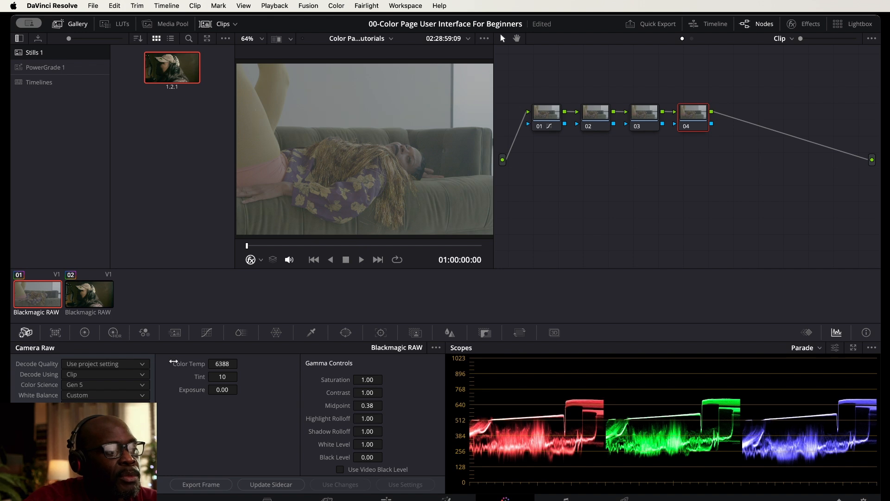
pyautogui.doubleClick(222, 364)
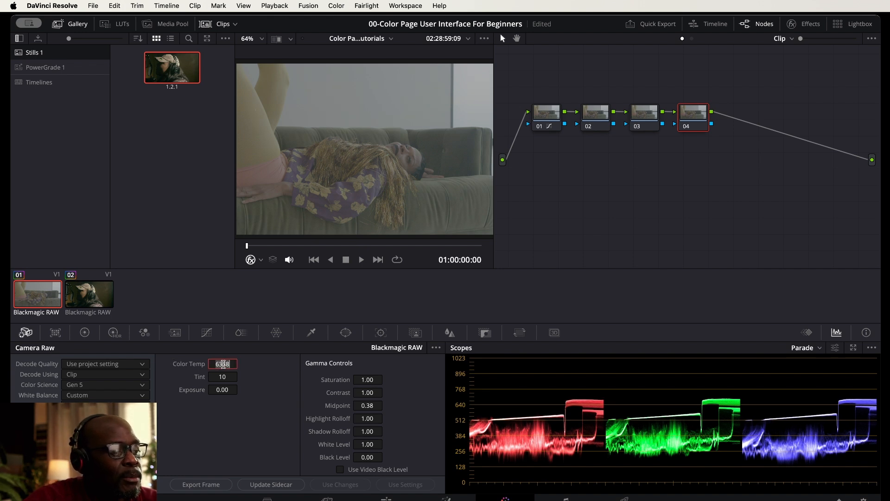
pyautogui.write('3200')
pyautogui.press('Return')
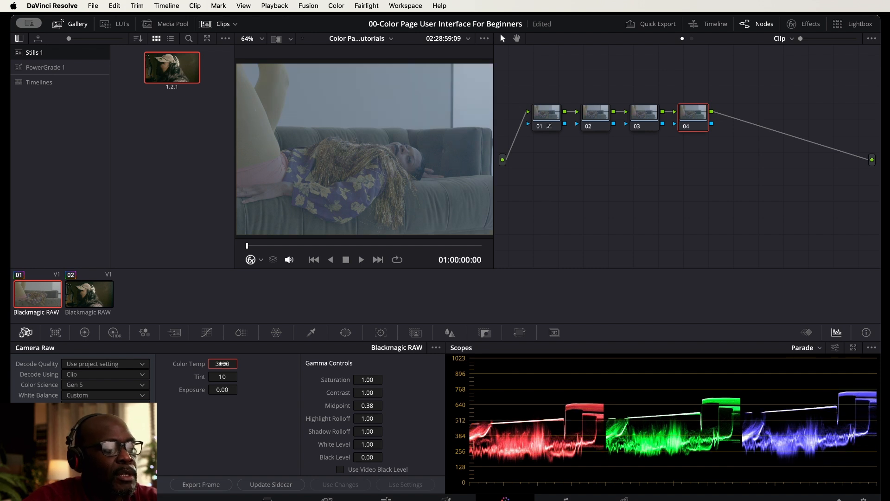
pyautogui.doubleClick(222, 364)
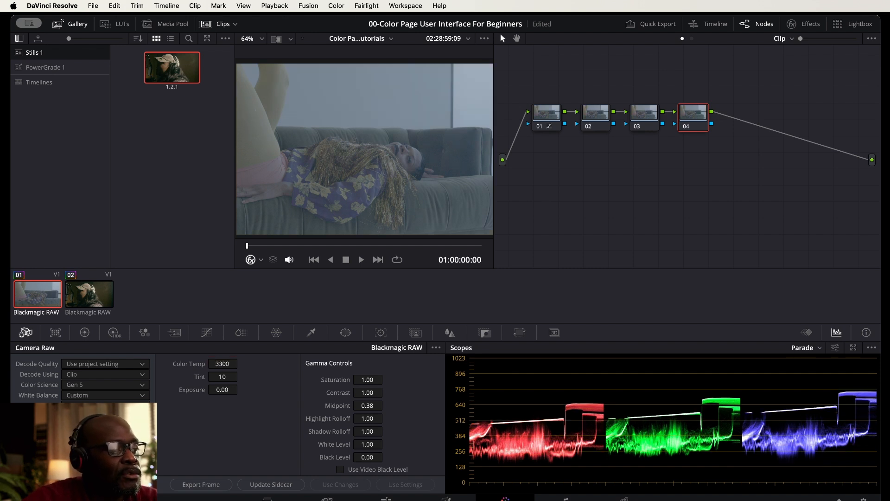
pyautogui.write('5600')
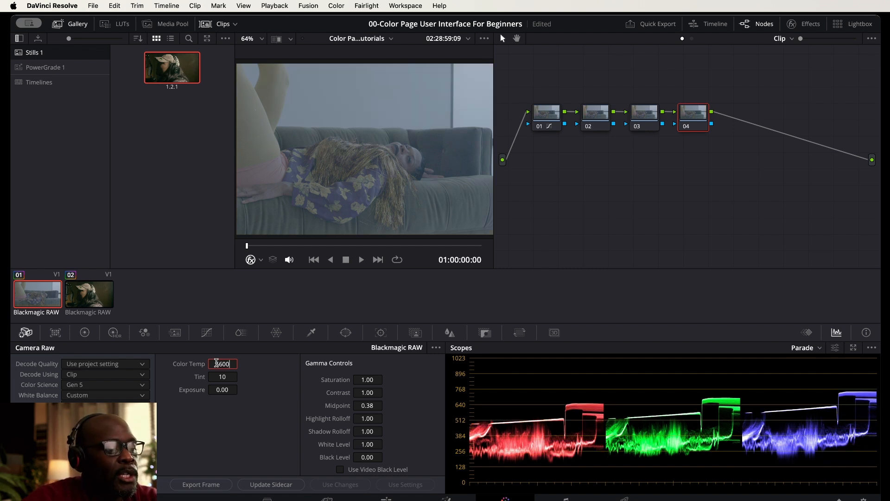
pyautogui.press('Return')
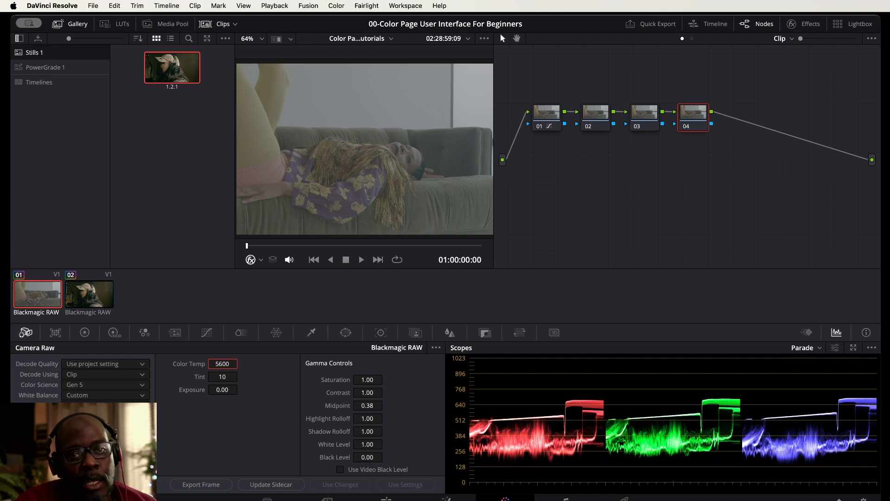
# View clip 01's ISO options in Camera Raw, and set its decoding to Blackmagic RAW default.
pyautogui.click(106, 426)
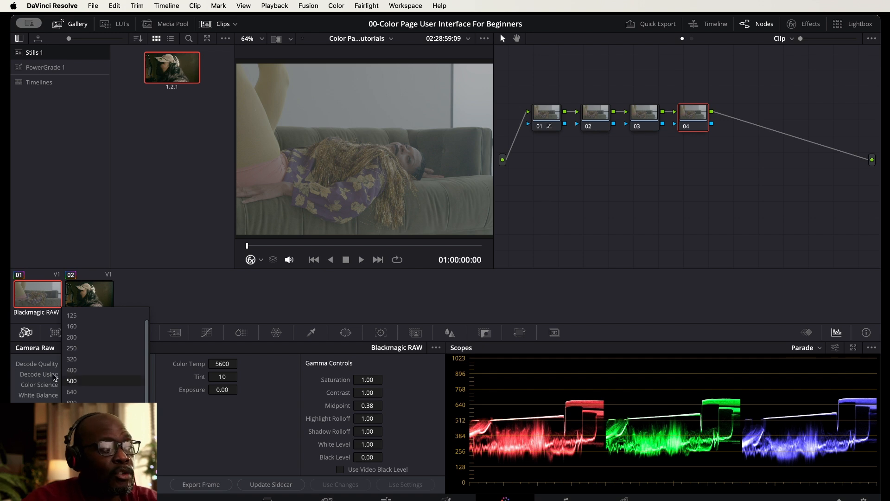
pyautogui.click(164, 282)
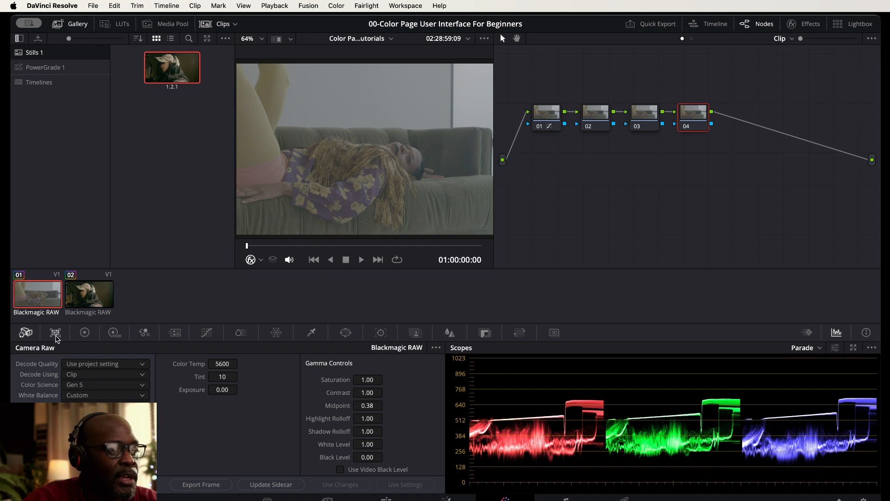
pyautogui.click(143, 375)
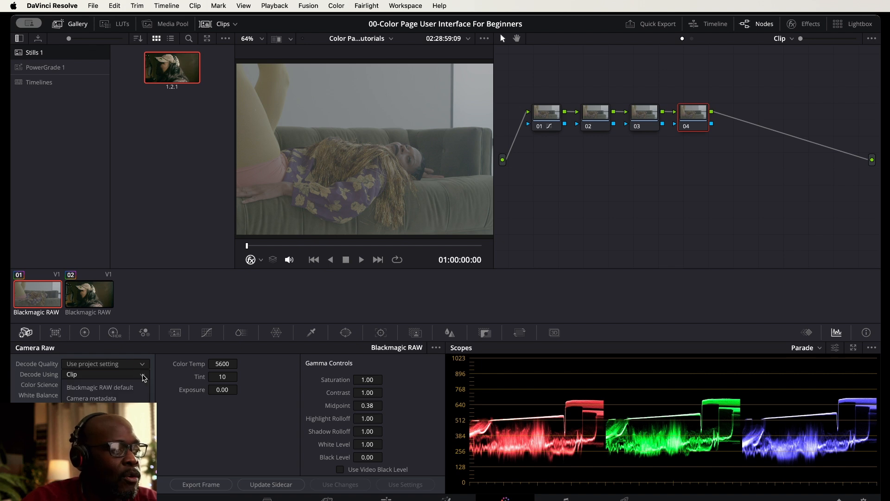
pyautogui.click(131, 389)
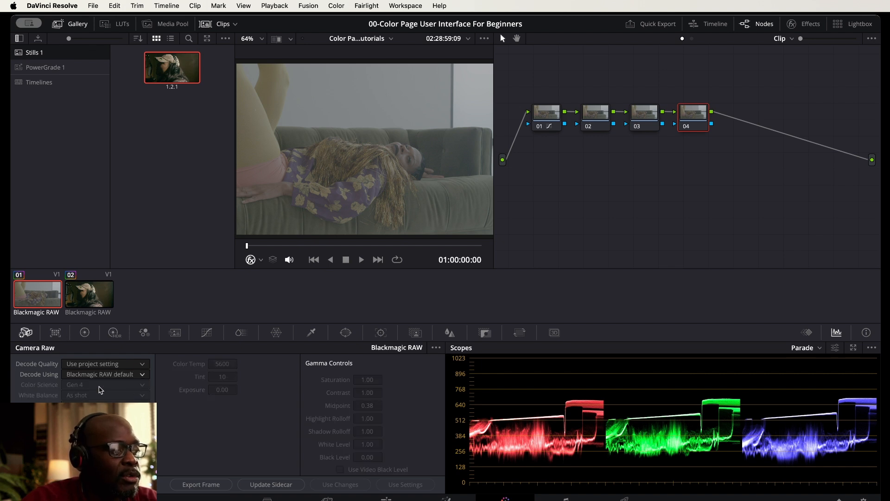
# View the Color Match palette and switch to the Primaries color wheels.
pyautogui.click(56, 332)
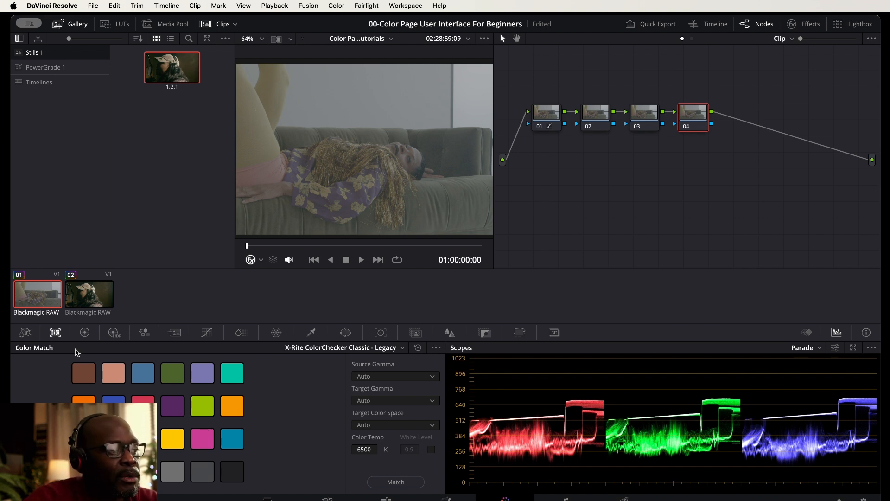
pyautogui.click(85, 333)
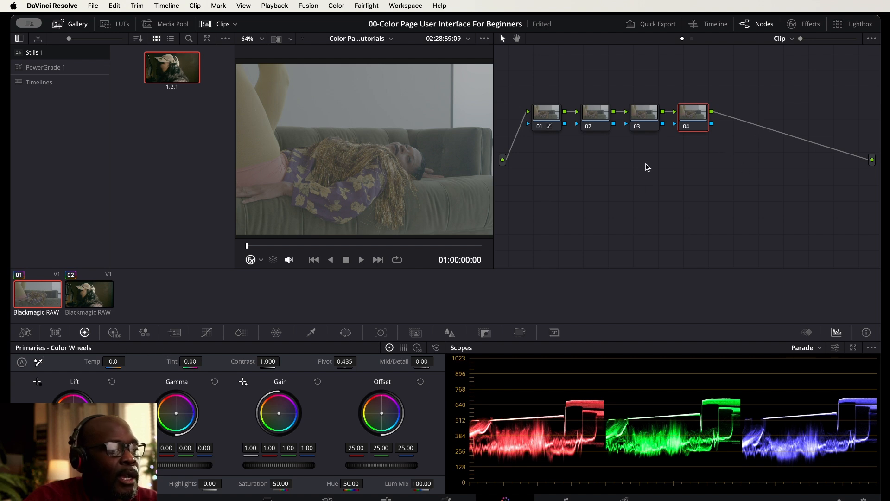
# Delete nodes 02, 03 and 04 from clip 01's node graph and move node 01 slightly down.
pyautogui.moveTo(741, 80); pyautogui.dragTo(603, 161)
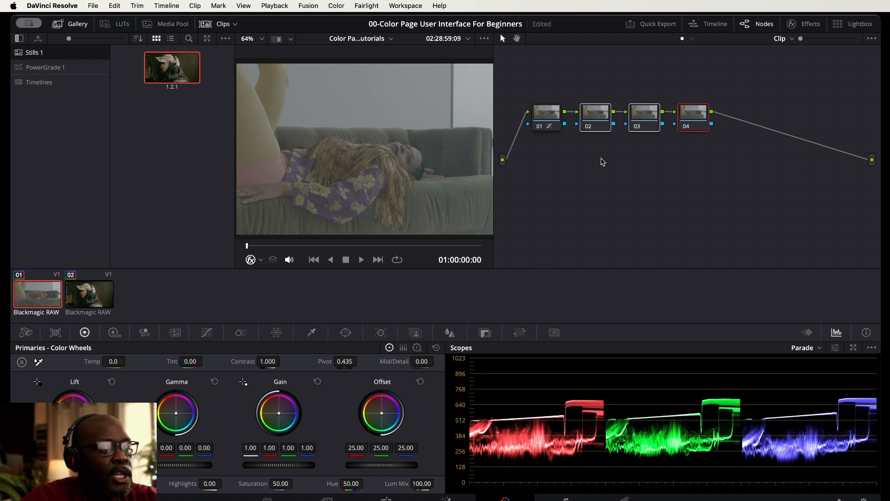
pyautogui.press('Delete')
pyautogui.moveTo(549, 119); pyautogui.dragTo(550, 125)
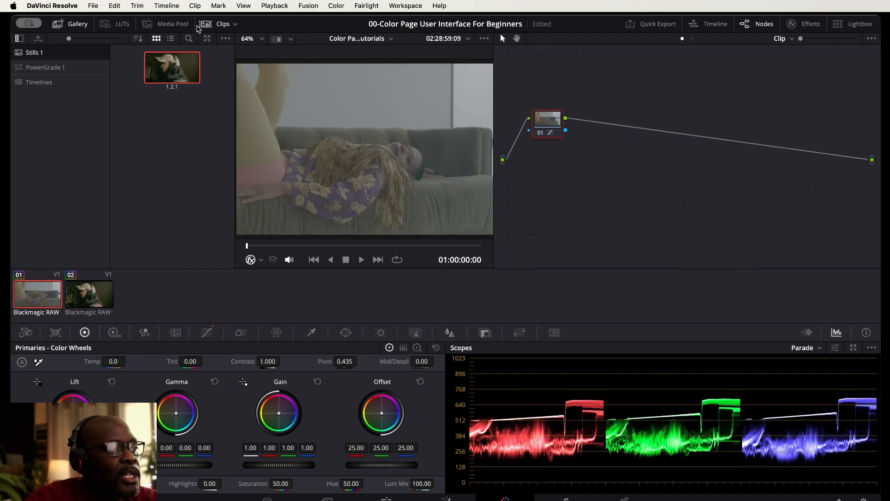
# Hide the Gallery and widen the viewer at the expense of the node graph.
pyautogui.click(80, 27)
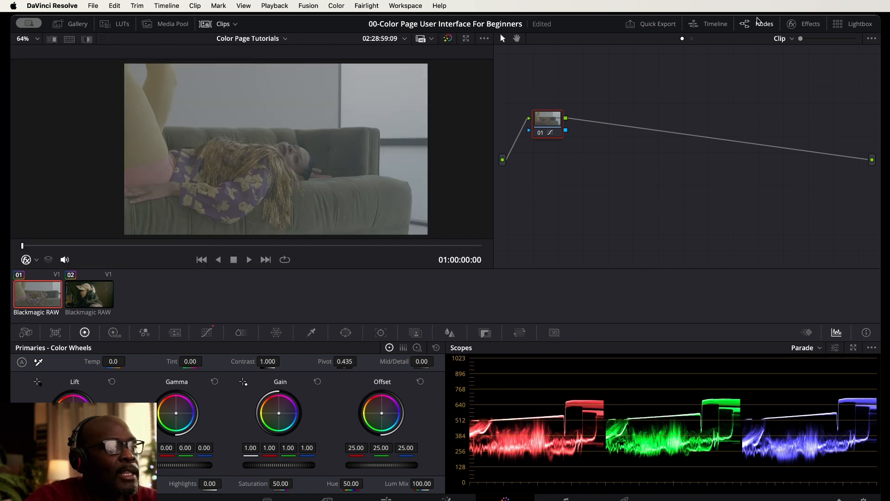
pyautogui.moveTo(494, 95); pyautogui.dragTo(628, 94)
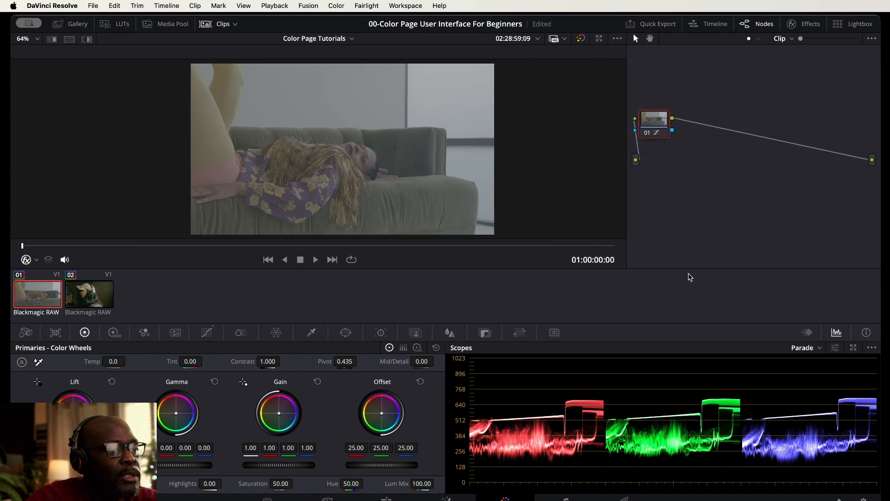
# Zoom in and out of the viewer image and pan it, ending at 161% on the reclining woman's face and upper body.
pyautogui.scroll(5, 327, 174)
pyautogui.scroll(5, 326, 171)
pyautogui.scroll(-4, 326, 169)
pyautogui.scroll(4, 326, 168)
pyautogui.scroll(-4, 326, 167)
pyautogui.scroll(4, 326, 167)
pyautogui.scroll(-4, 327, 166)
pyautogui.scroll(1, 329, 169)
pyautogui.moveTo(371, 173); pyautogui.dragTo(426, 149)
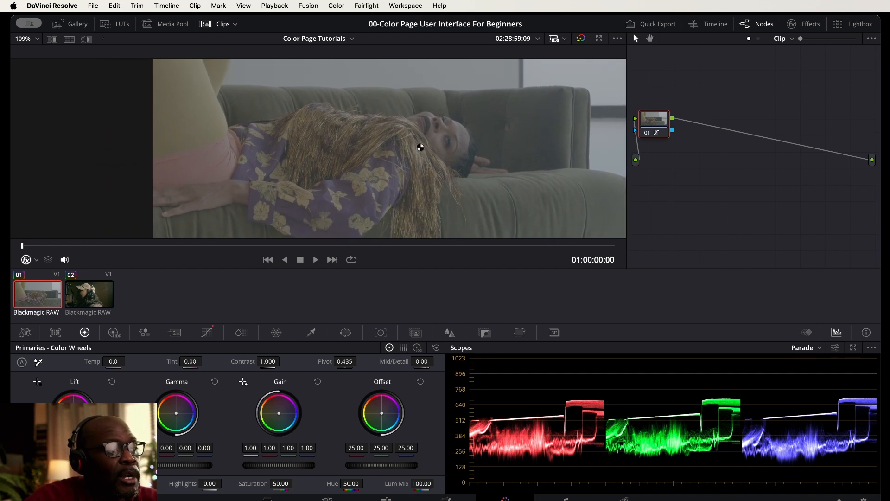
pyautogui.scroll(3, 366, 148)
pyautogui.scroll(4, 333, 149)
pyautogui.scroll(-2, 326, 148)
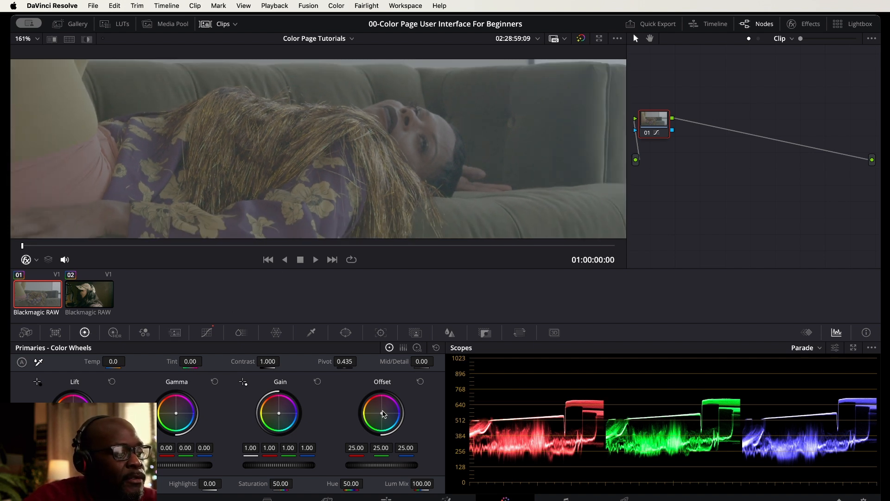
# Try shifting node 01's Offset color balance toward orange, yellow-green and teal, and reset the Offset.
pyautogui.moveTo(381, 413)
pyautogui.mouseDown()
pyautogui.moveTo(375, 415)
pyautogui.moveTo(383, 407)
pyautogui.moveTo(387, 415)
pyautogui.mouseUp()
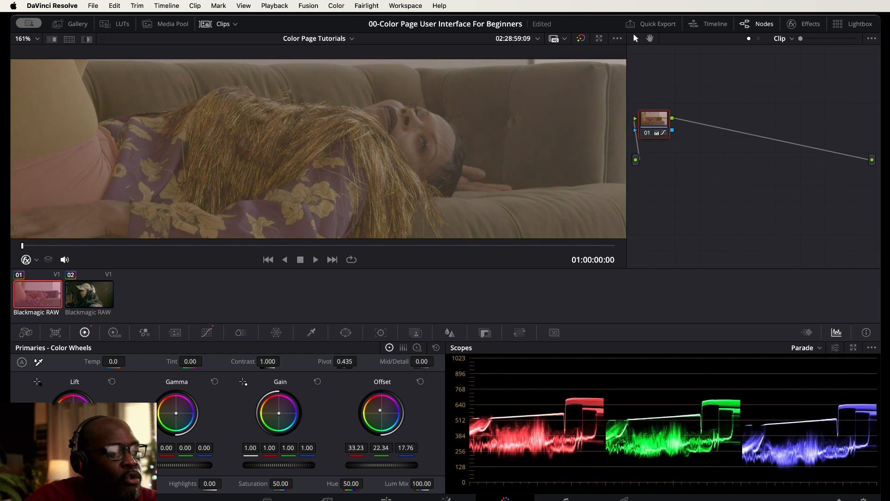
pyautogui.moveTo(381, 413); pyautogui.dragTo(375, 413)
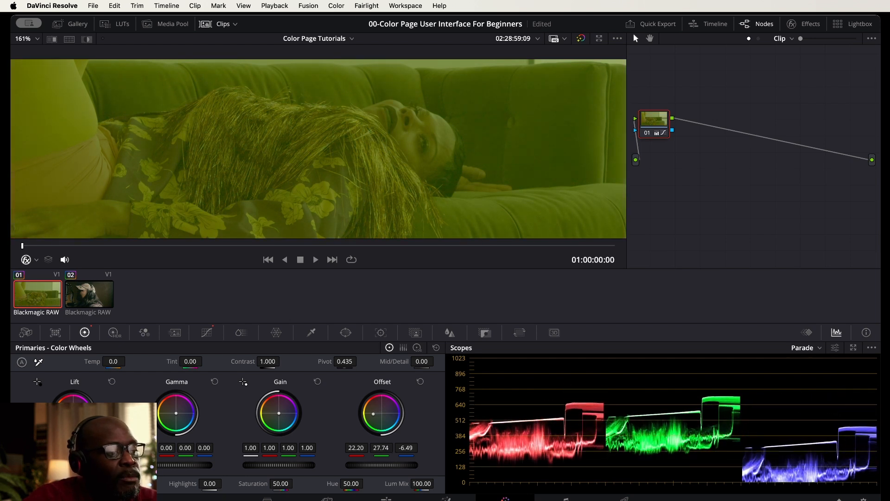
pyautogui.moveTo(373, 414)
pyautogui.mouseDown()
pyautogui.moveTo(387, 414)
pyautogui.moveTo(384, 421)
pyautogui.mouseUp()
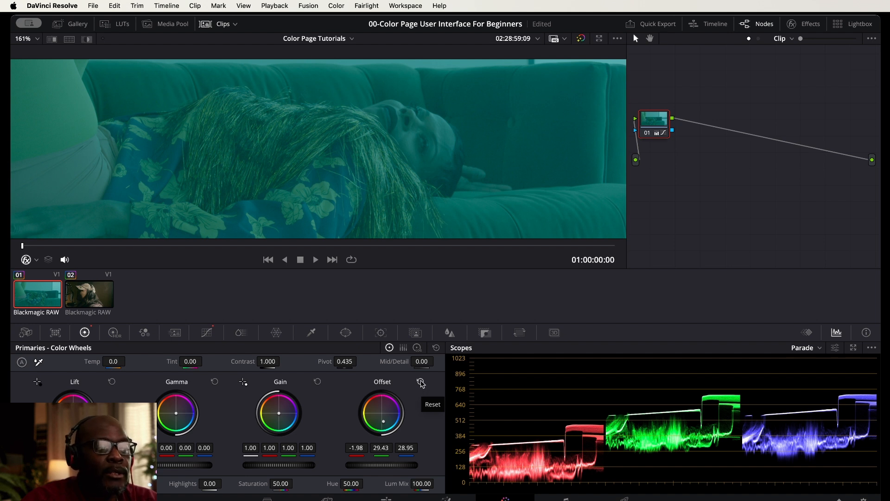
pyautogui.click(421, 383)
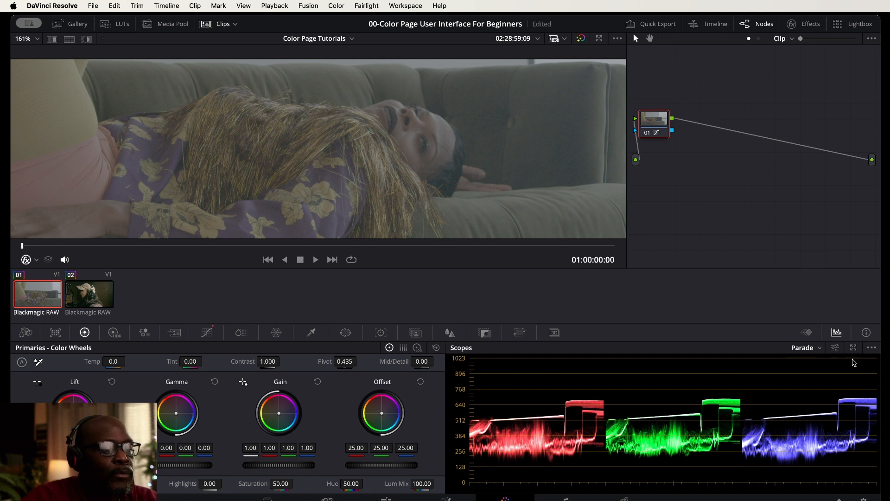
# Switch the scope display from Parade to Waveform.
pyautogui.click(820, 348)
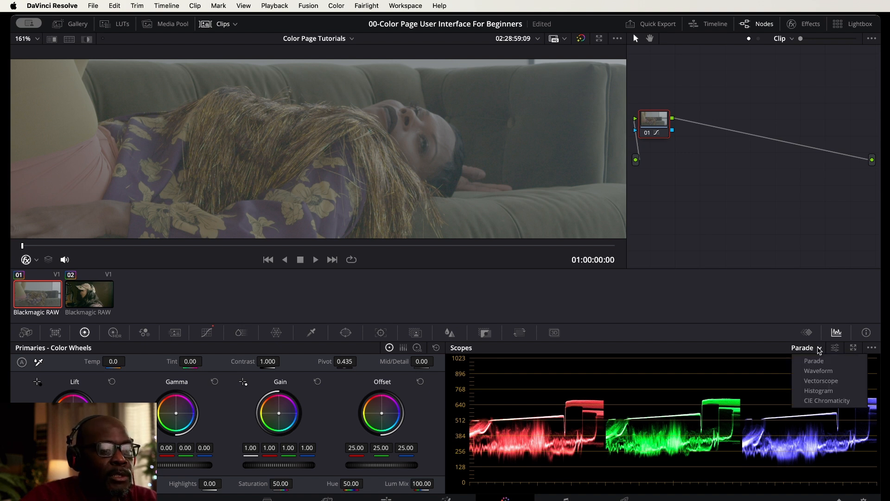
pyautogui.click(823, 372)
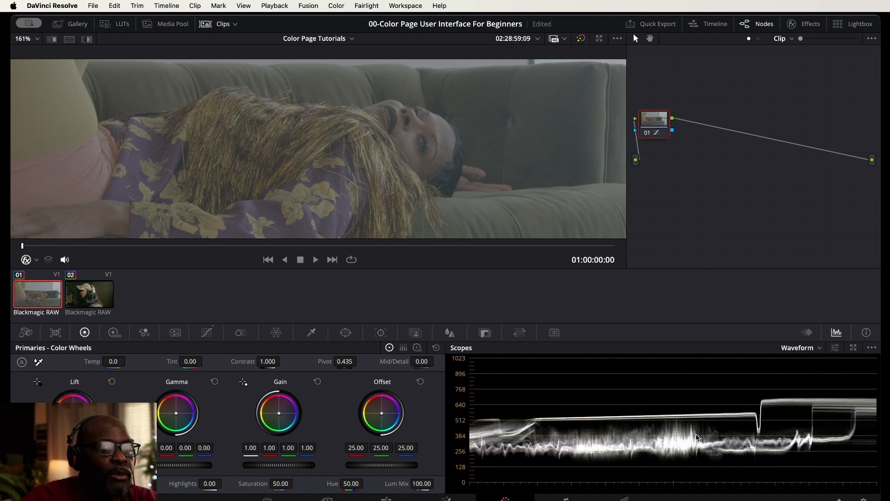
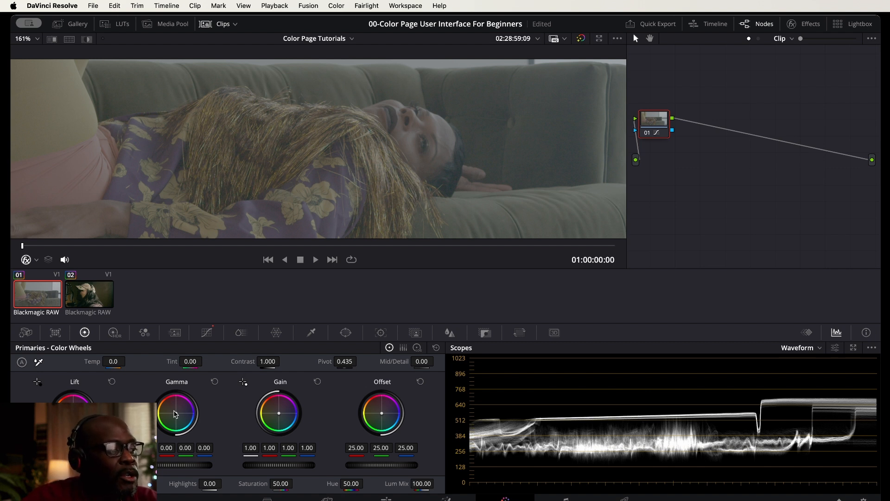
# View the High Dynamic Range color wheels and return to the Primaries color wheels.
pyautogui.click(113, 333)
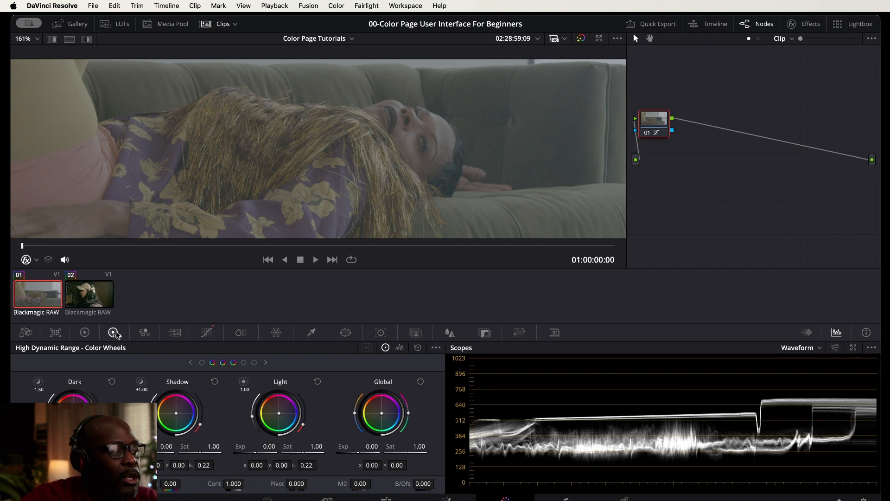
pyautogui.click(86, 333)
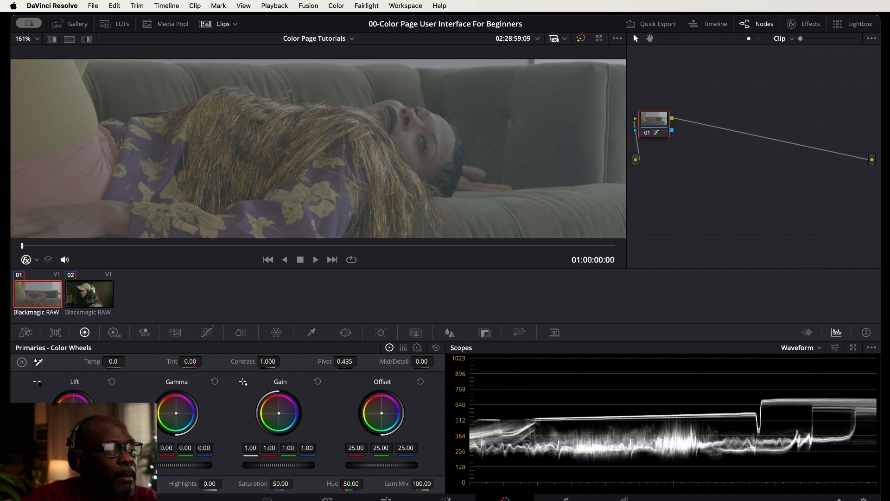
# Lower node 01's overall Lift, and raise its Gain to 1.40 and its Gamma to 0.12.
pyautogui.moveTo(74, 465); pyautogui.dragTo(49, 465)
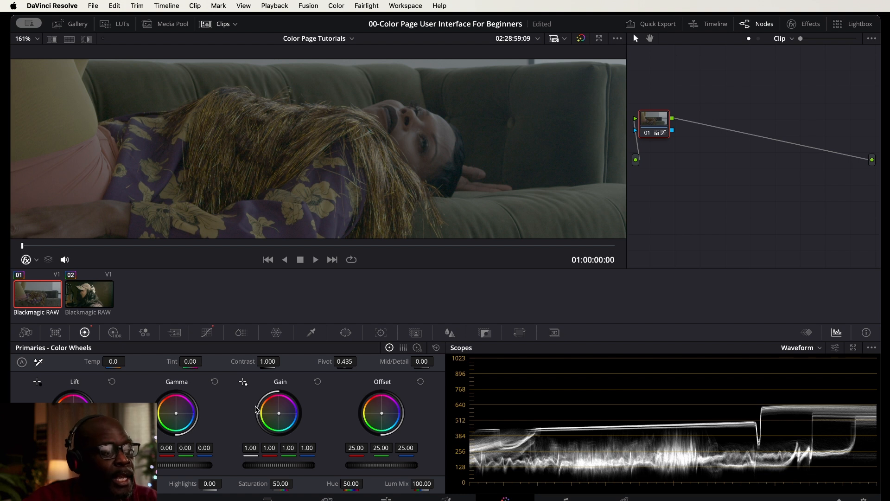
pyautogui.moveTo(262, 469); pyautogui.dragTo(323, 469)
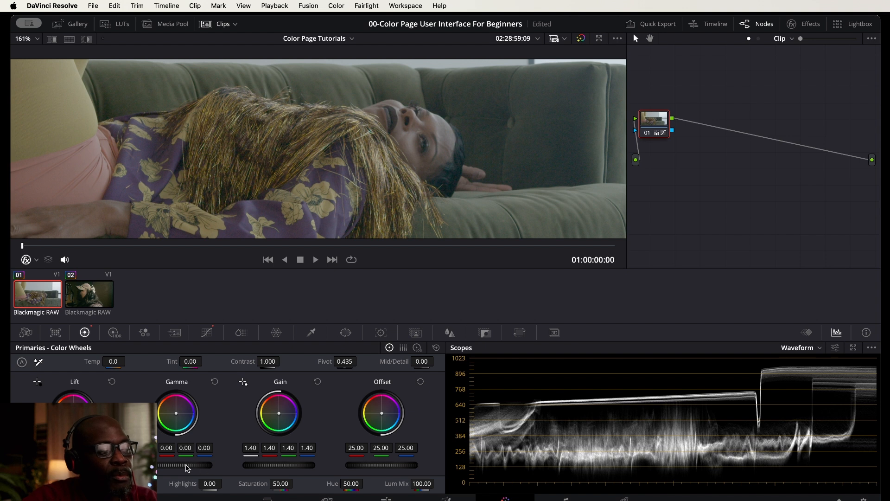
pyautogui.moveTo(176, 466); pyautogui.dragTo(208, 465)
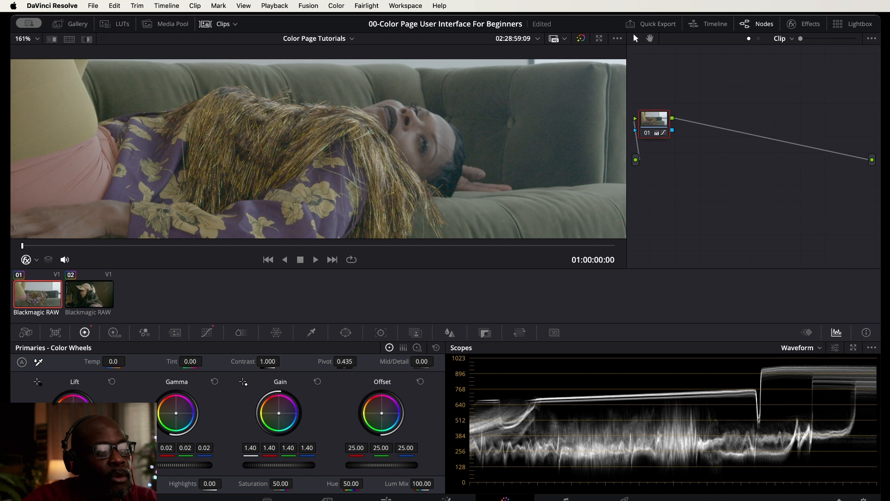
pyautogui.moveTo(73, 465); pyautogui.dragTo(53, 465)
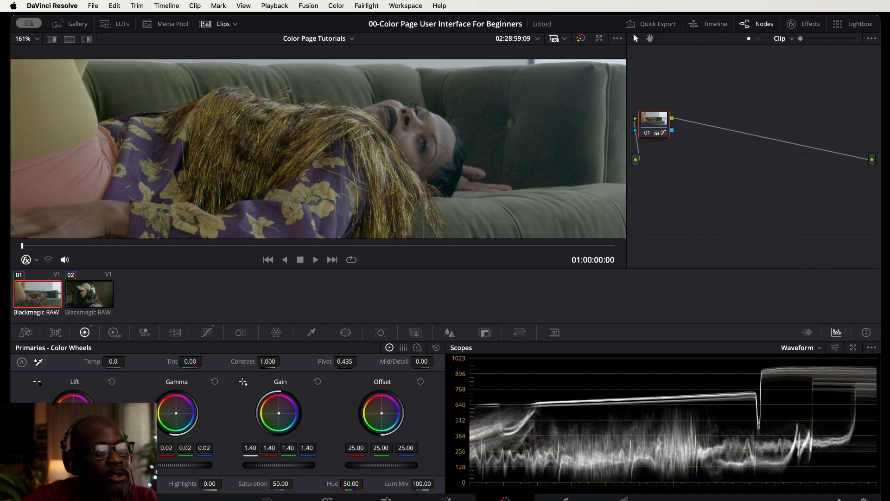
pyautogui.moveTo(180, 465); pyautogui.dragTo(198, 465)
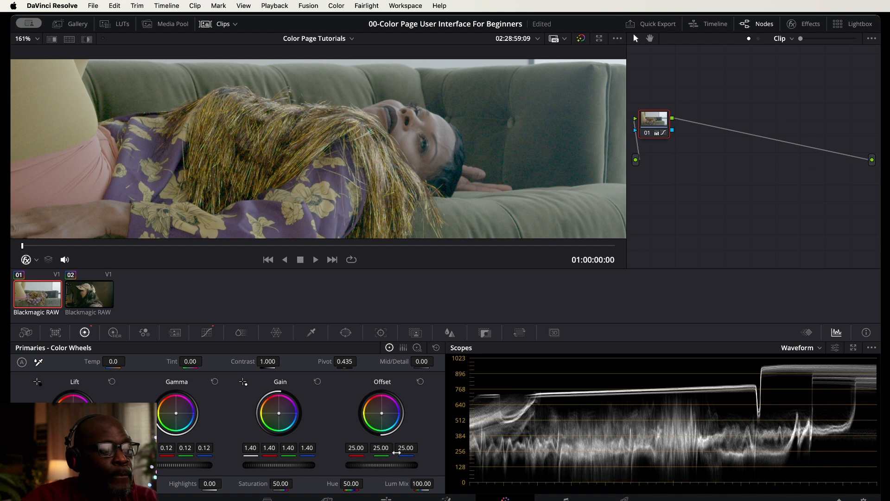
# Set node 01's Contrast to 1.100 in the Primaries color wheels.
pyautogui.click(267, 360)
pyautogui.press('BackSpace')
pyautogui.write('1.1')
pyautogui.press('Return')
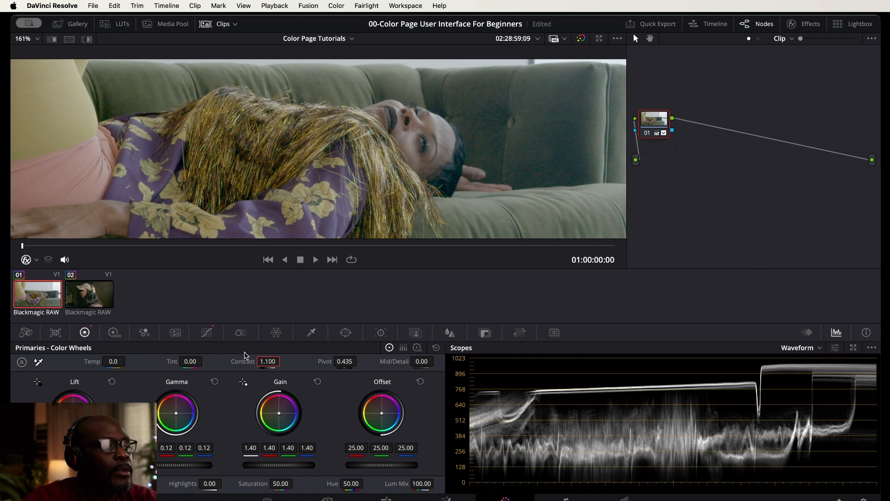
# Set node 01's Mid/Detail to 23.00 and raise its Shadows slightly in the Primaries color wheels, saving the project.
pyautogui.click(422, 361)
pyautogui.write('23')
pyautogui.press('Return')
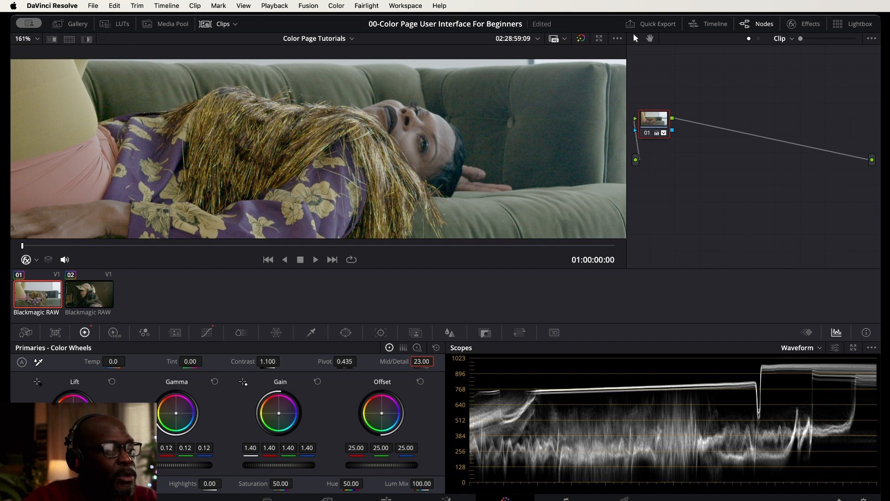
pyautogui.moveTo(139, 483); pyautogui.dragTo(151, 483)
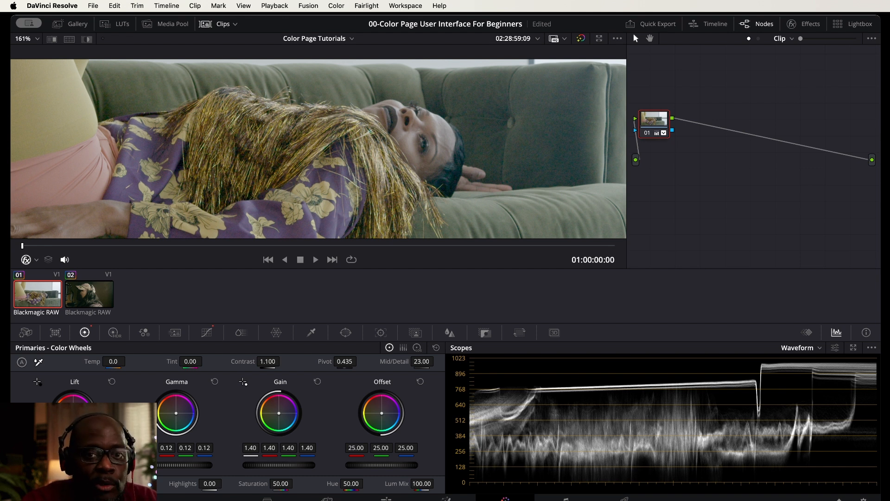
pyautogui.press('super+s')
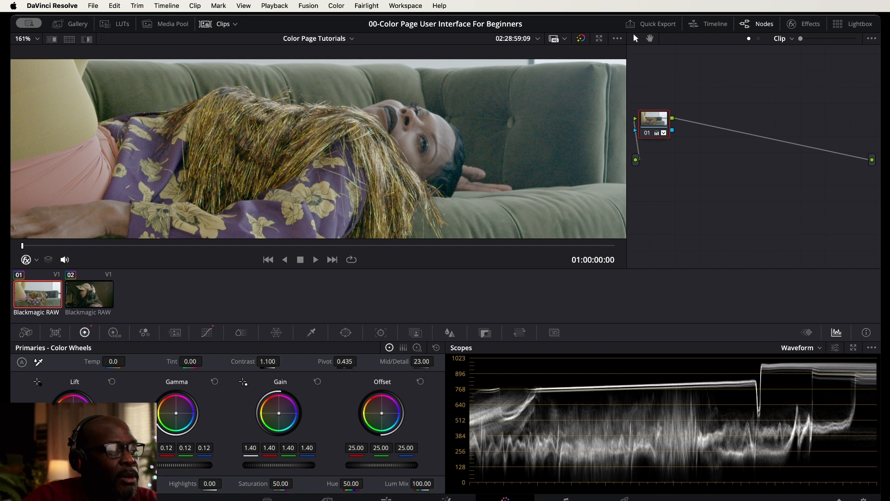
# Increase node 01's Color Boost and set its Saturation to 53.00.
pyautogui.moveTo(68, 484); pyautogui.dragTo(98, 484)
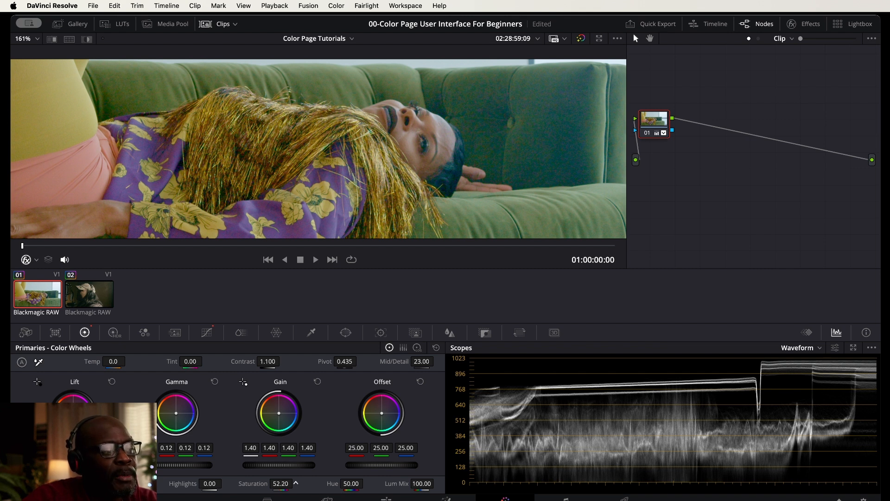
pyautogui.moveTo(296, 484); pyautogui.dragTo(296, 483)
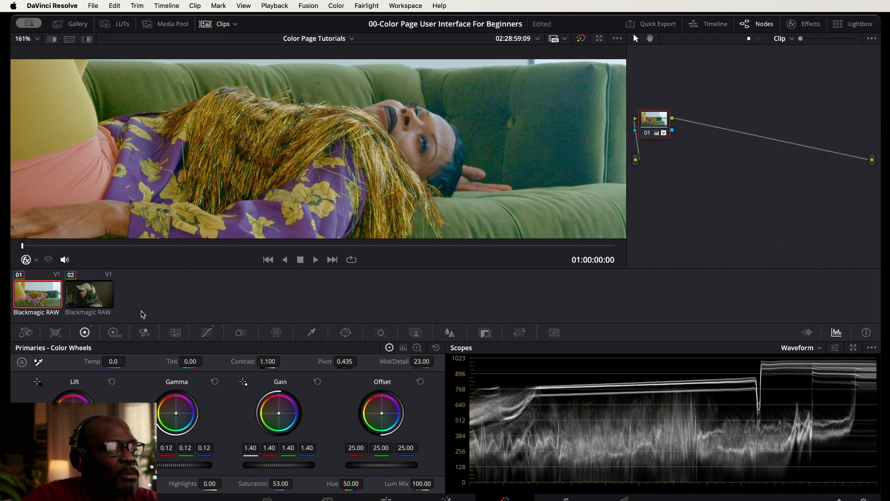
# Try cooling node 01's Temp to about -230 and warming it to 280.0, resetting the temperature after each trial.
pyautogui.moveTo(113, 361); pyautogui.dragTo(60, 361)
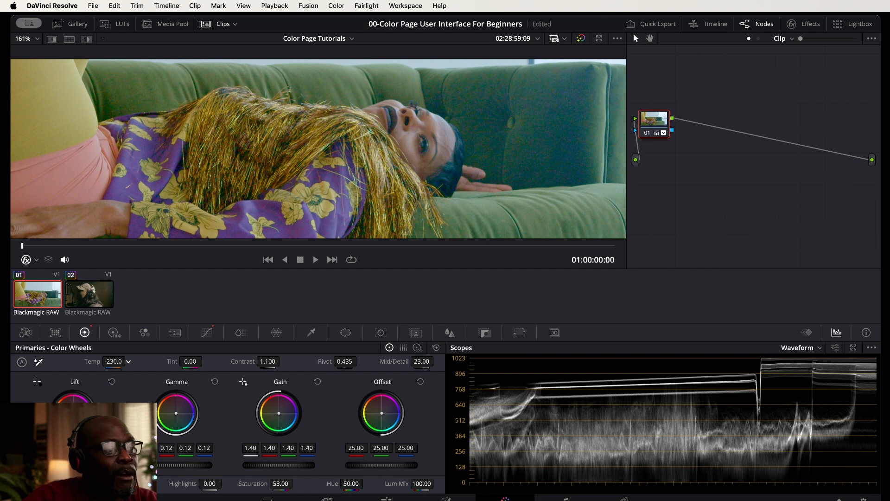
pyautogui.doubleClick(90, 361)
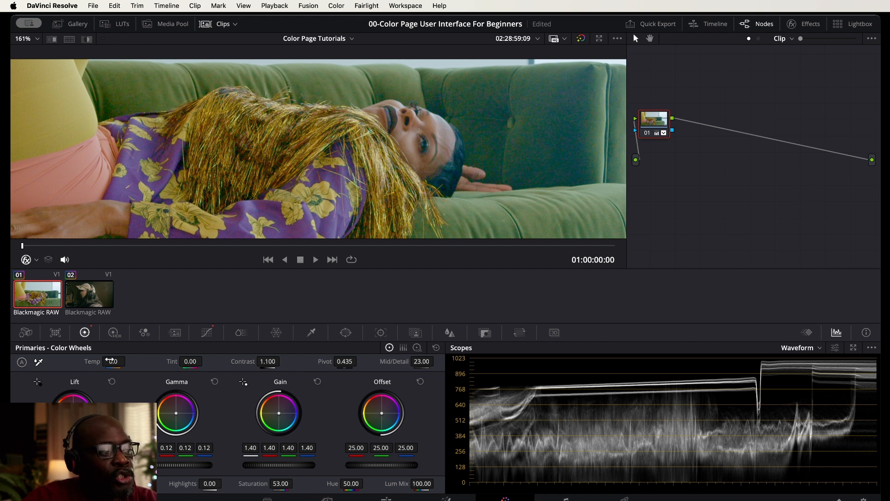
pyautogui.moveTo(113, 361); pyautogui.dragTo(128, 361)
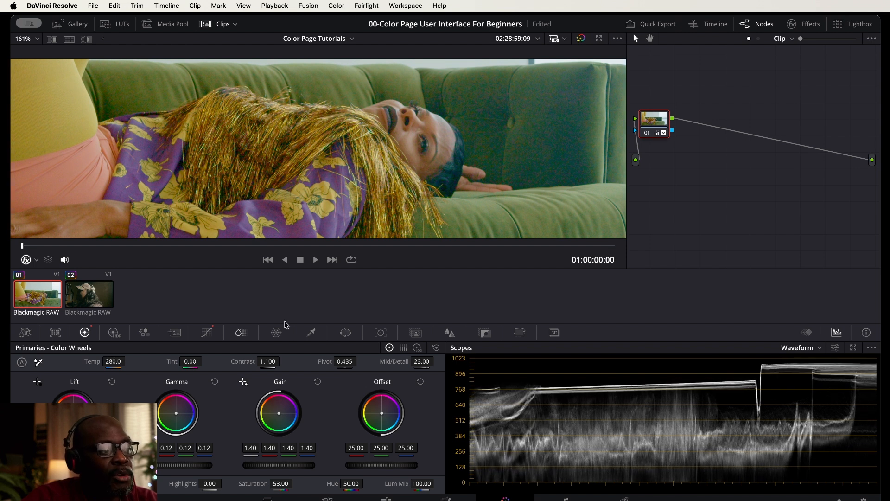
pyautogui.scroll(-5, 350, 105)
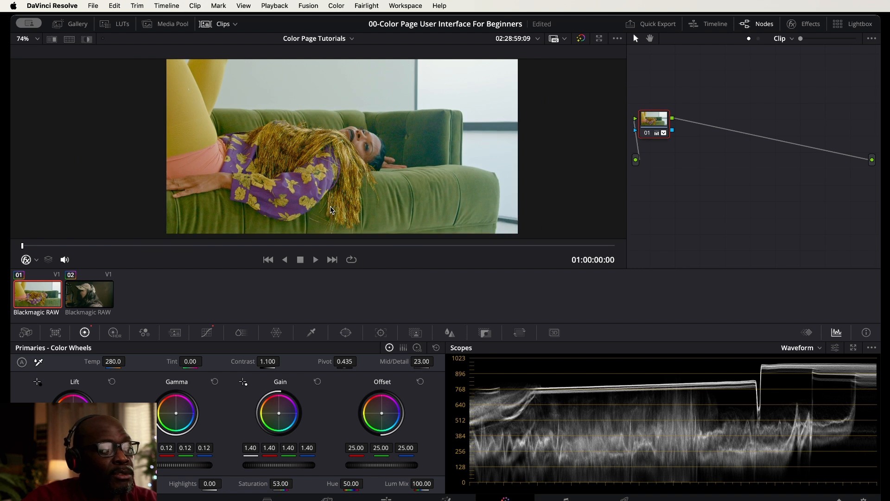
pyautogui.click(91, 363)
pyautogui.doubleClick(92, 363)
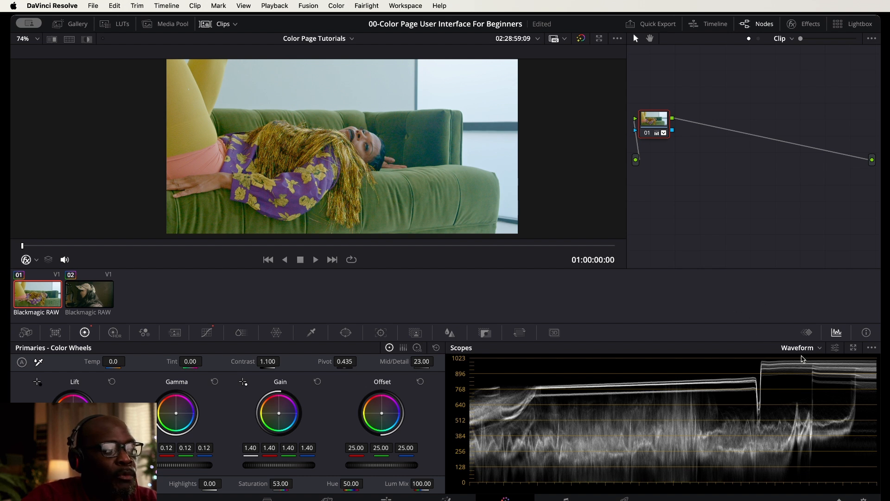
# Switch the scopes to Parade and shift node 01's Gain color balance towards magenta, to about 1.63 red, 1.32 green and 1.52 blue.
pyautogui.click(820, 349)
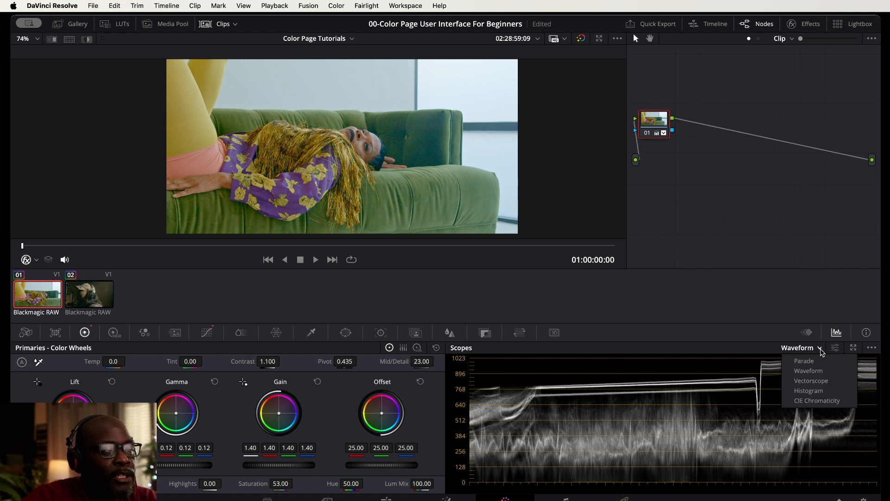
pyautogui.click(816, 361)
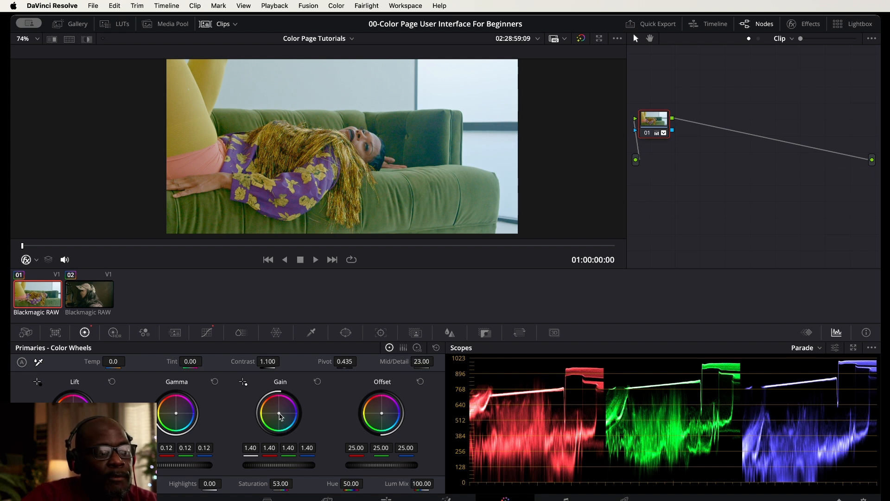
pyautogui.moveTo(280, 415); pyautogui.dragTo(284, 415)
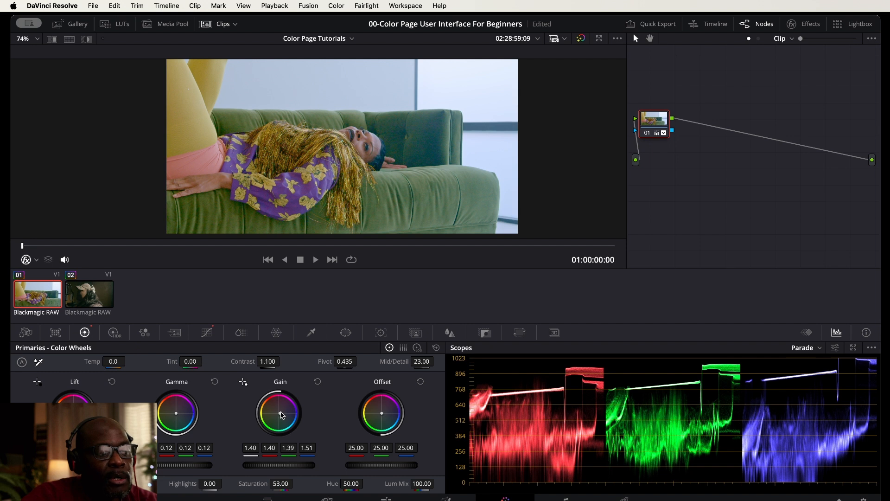
pyautogui.moveTo(280, 414); pyautogui.dragTo(280, 411)
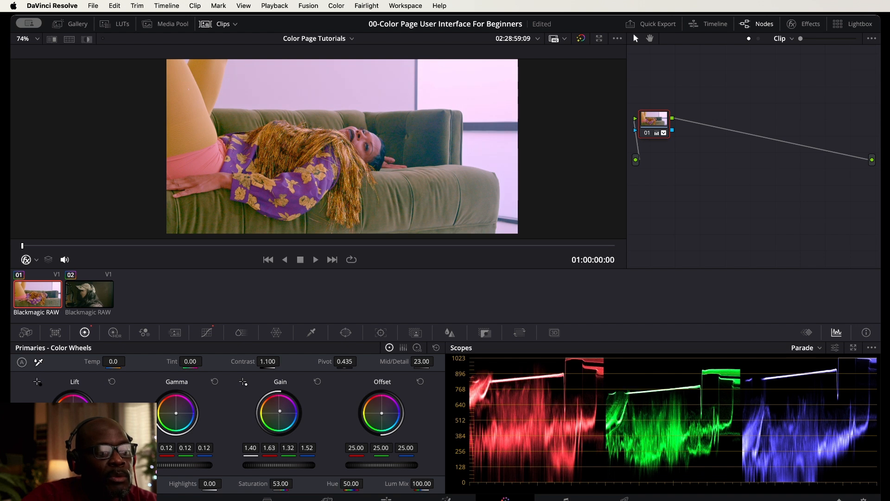
# Lower node 01's individual Gain channels to 1.47 red, 1.22 green and 1.41 blue.
pyautogui.moveTo(290, 449); pyautogui.dragTo(281, 449)
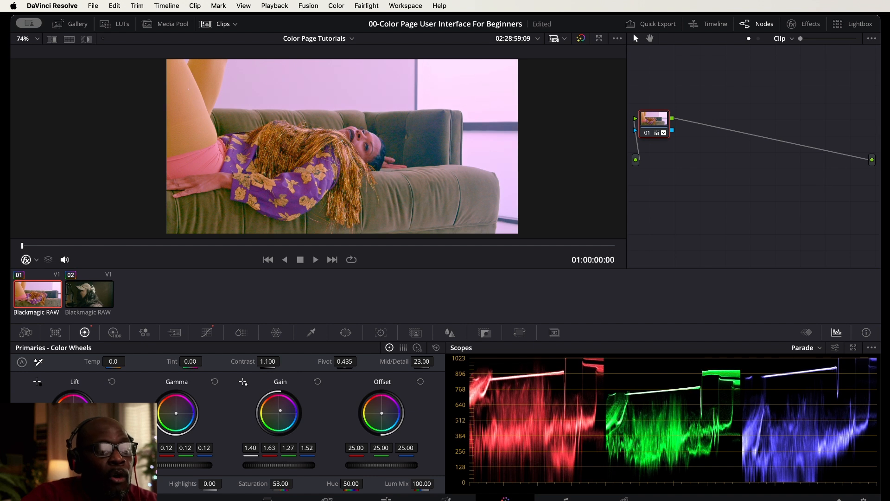
pyautogui.moveTo(281, 448); pyautogui.dragTo(280, 448)
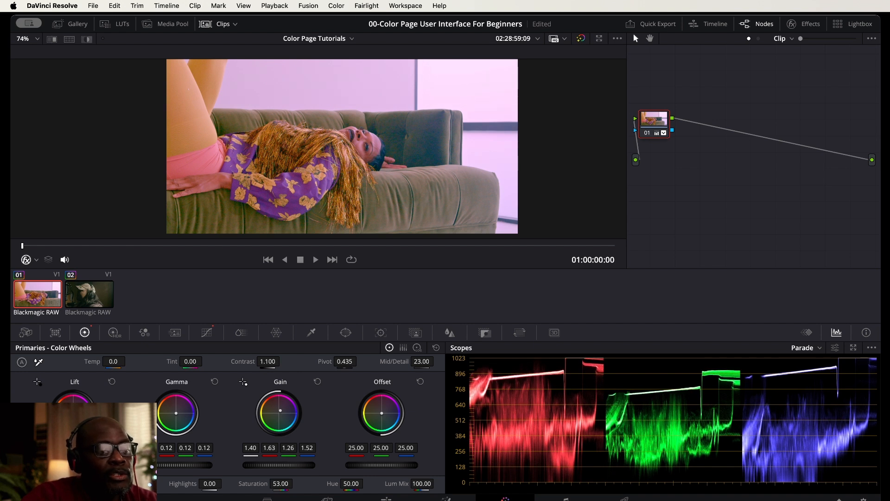
pyautogui.moveTo(288, 448)
pyautogui.mouseDown()
pyautogui.moveTo(326, 449)
pyautogui.moveTo(288, 448)
pyautogui.mouseUp()
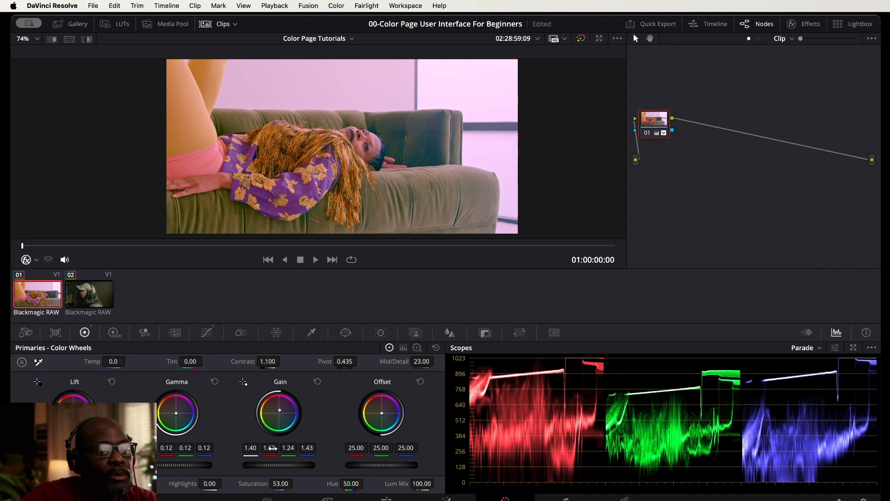
pyautogui.moveTo(269, 448)
pyautogui.mouseDown()
pyautogui.moveTo(248, 448)
pyautogui.moveTo(304, 448)
pyautogui.mouseUp()
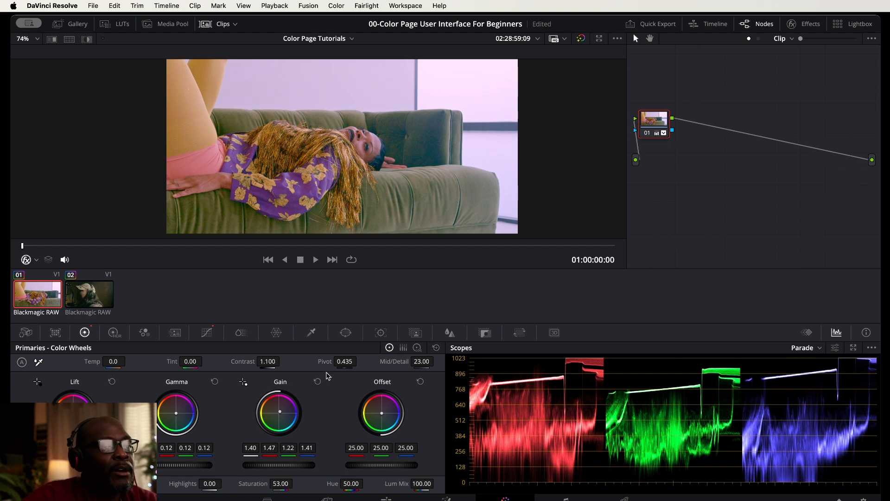
# View the High Dynamic Range color wheels and try lowering red in the RGB Mixer's Red Output, resetting that output.
pyautogui.click(113, 333)
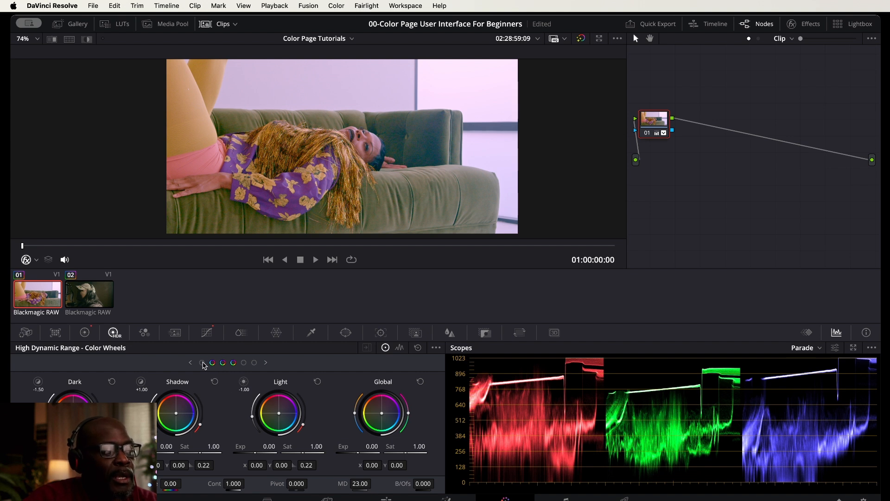
pyautogui.click(145, 333)
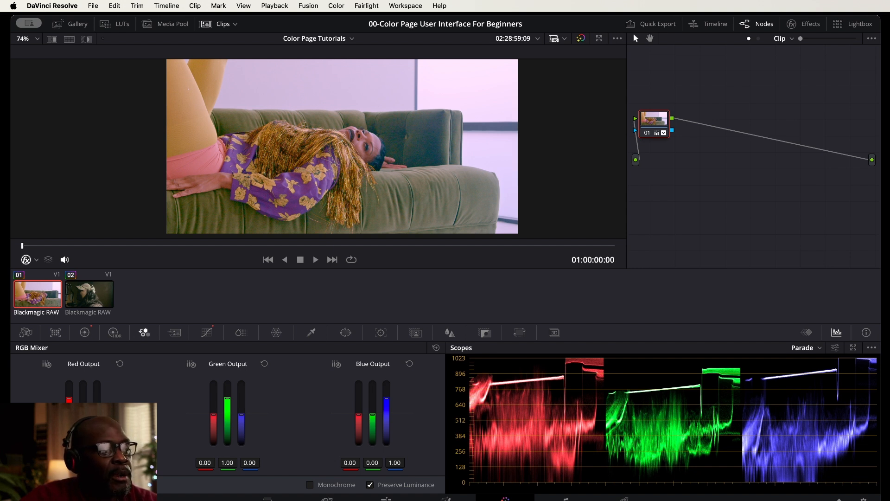
pyautogui.click(68, 400)
pyautogui.moveTo(69, 401)
pyautogui.mouseDown()
pyautogui.moveTo(68, 438)
pyautogui.moveTo(68, 405)
pyautogui.mouseUp()
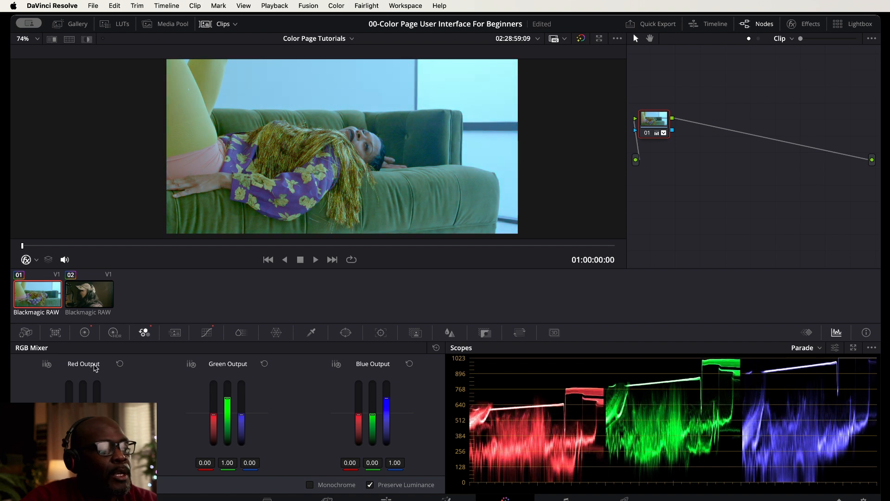
pyautogui.click(119, 364)
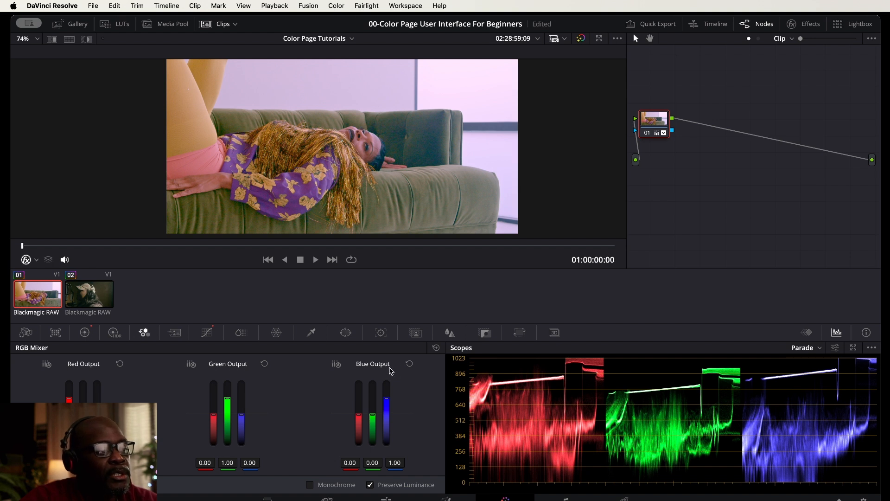
# Inspect the image noise up close and set Temporal NR to 3 frames in node 01's Motion Effects.
pyautogui.click(175, 333)
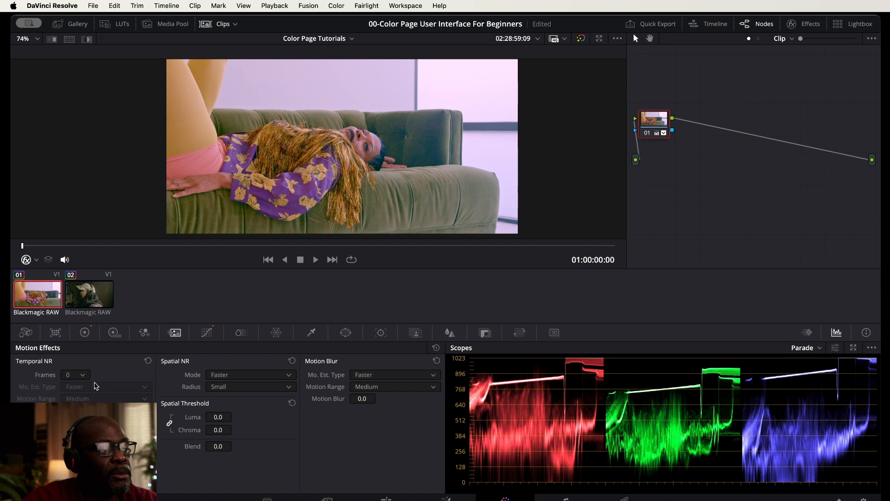
pyautogui.scroll(5, 381, 133)
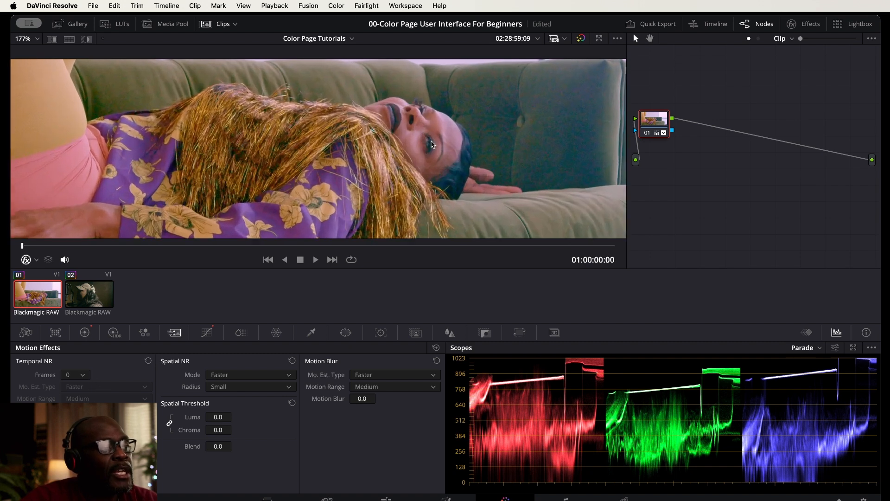
pyautogui.scroll(3, 431, 144)
pyautogui.moveTo(533, 135); pyautogui.dragTo(361, 213)
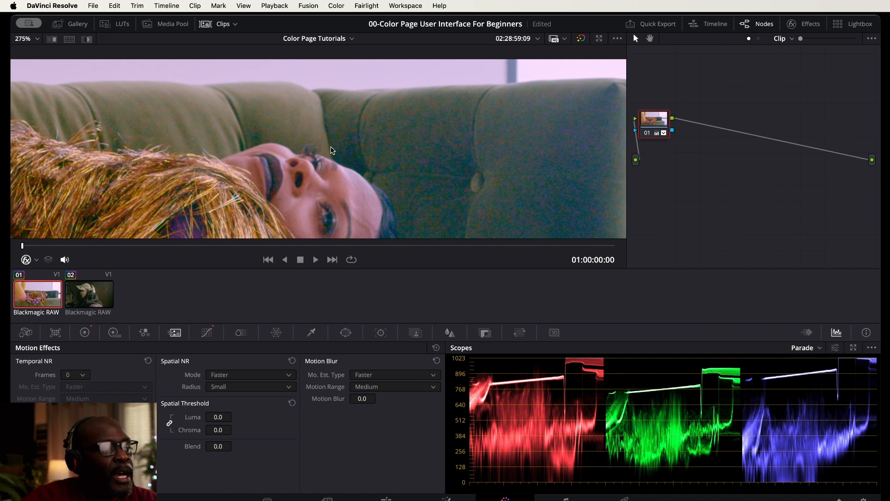
pyautogui.scroll(-5, 338, 131)
pyautogui.moveTo(319, 157); pyautogui.dragTo(474, 103)
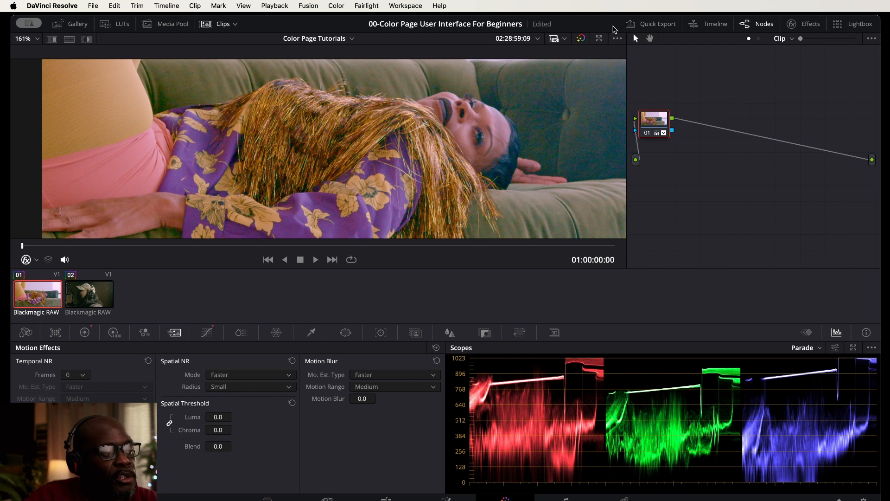
pyautogui.click(82, 374)
pyautogui.click(68, 421)
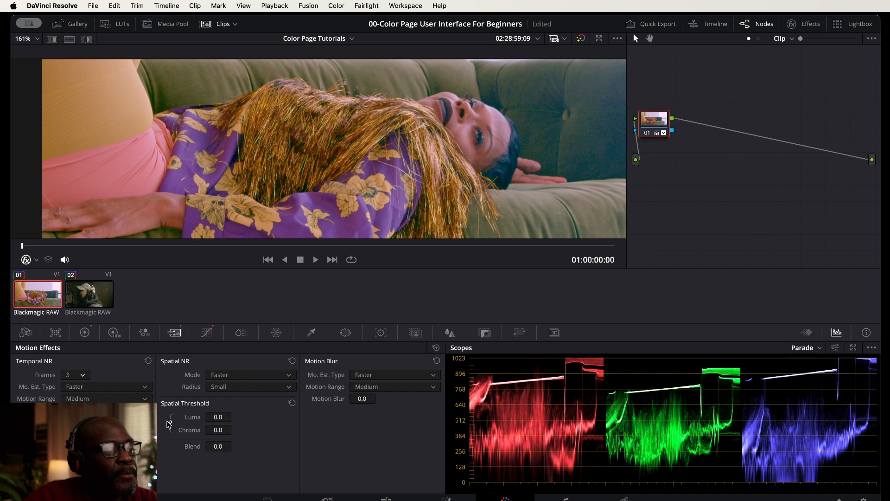
# Unlink Luma and Chroma in node 01's Spatial Threshold and set Luma to 5.0.
pyautogui.scroll(5, 475, 154)
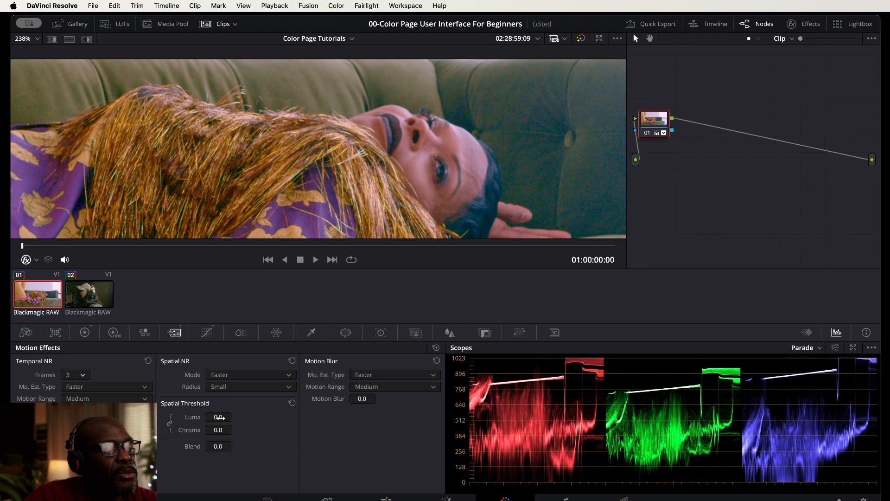
pyautogui.moveTo(218, 417); pyautogui.dragTo(234, 416)
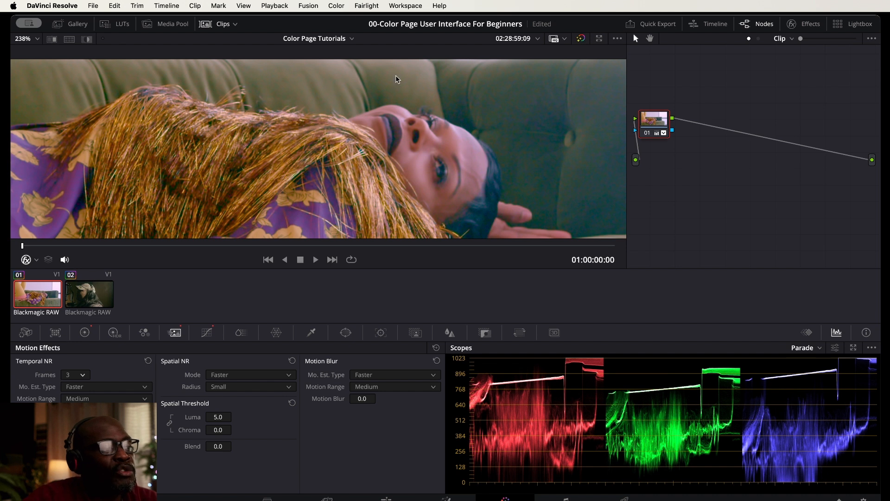
pyautogui.scroll(-10, 396, 79)
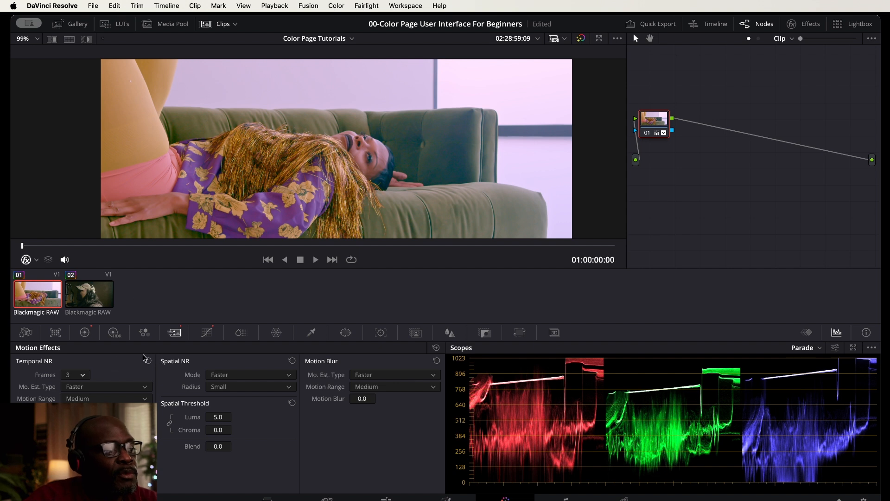
# Show the Custom curves for node 01 and switch the scopes to Waveform.
pyautogui.click(207, 334)
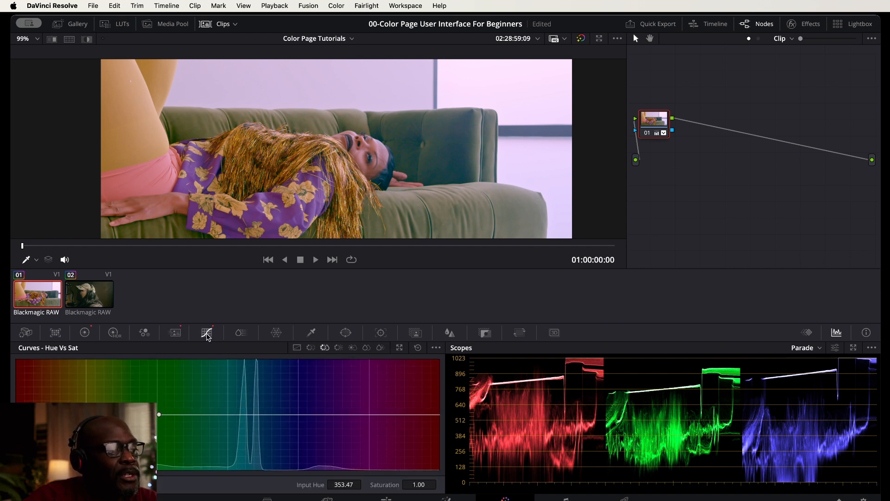
pyautogui.click(297, 348)
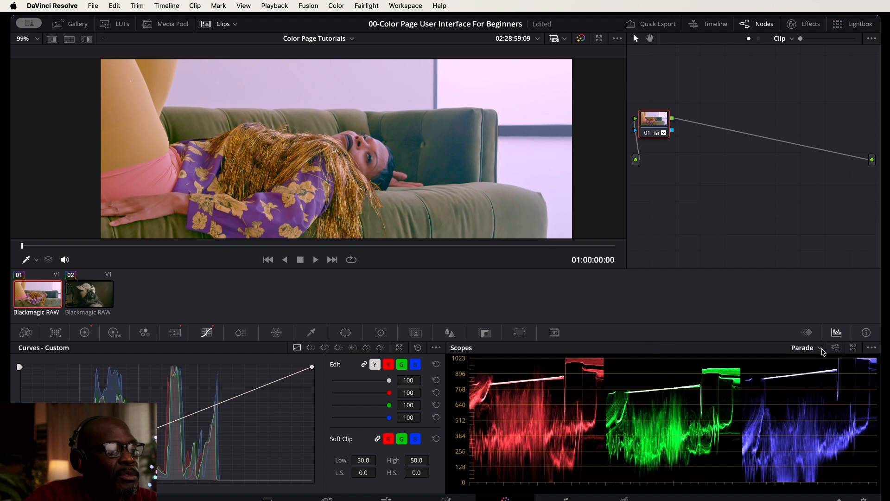
pyautogui.click(821, 349)
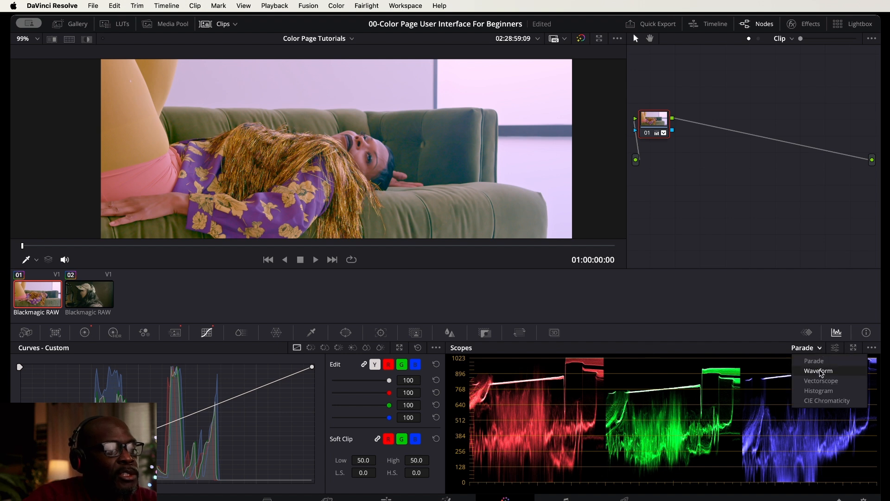
pyautogui.click(819, 371)
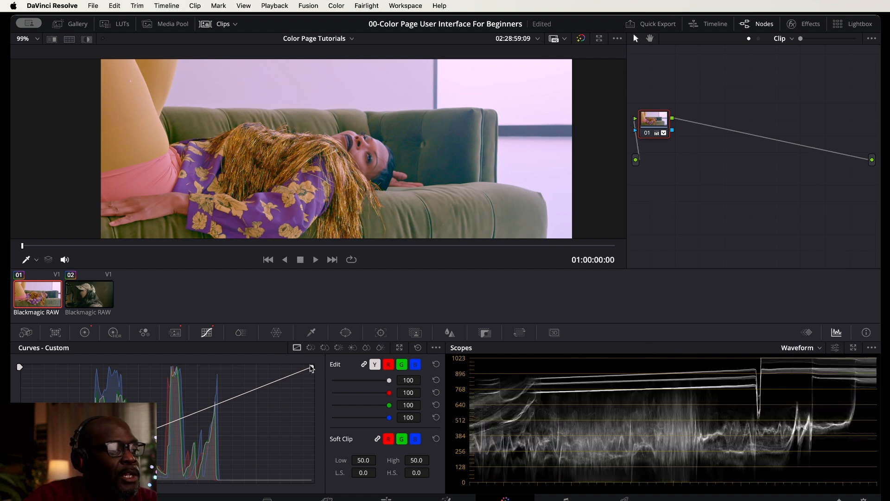
# On node 01's custom curve, lower the white point slightly, raise a midtone point and add a point in the highlights.
pyautogui.click(436, 349)
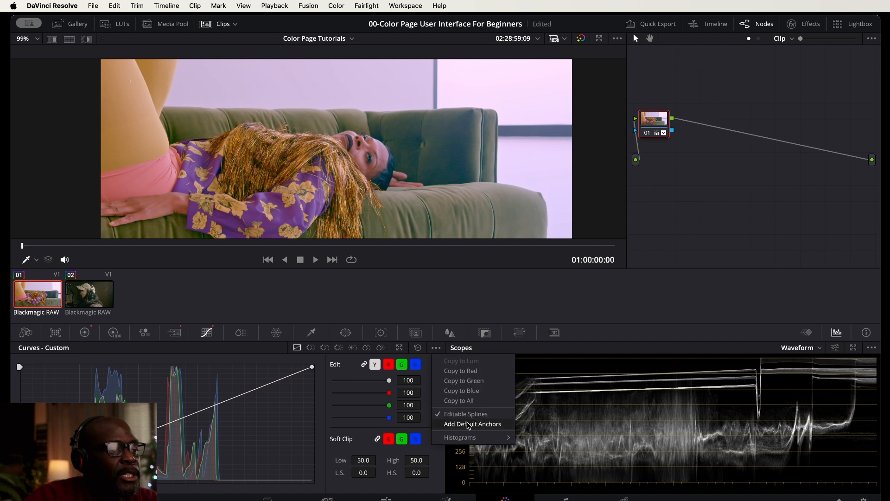
pyautogui.click(326, 377)
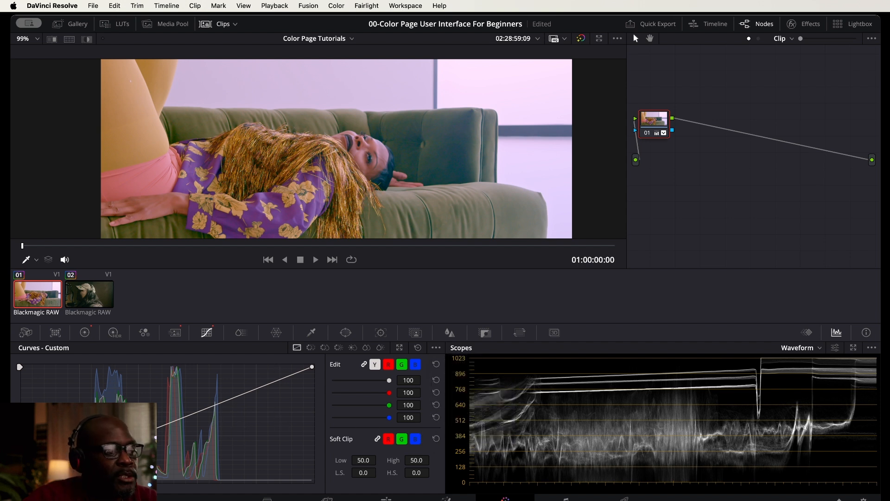
pyautogui.moveTo(317, 366); pyautogui.dragTo(319, 390)
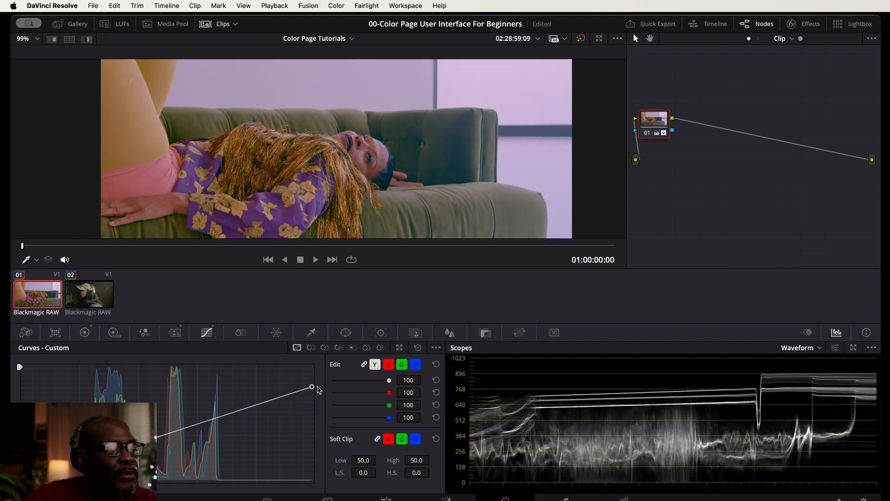
pyautogui.moveTo(319, 390); pyautogui.dragTo(320, 378)
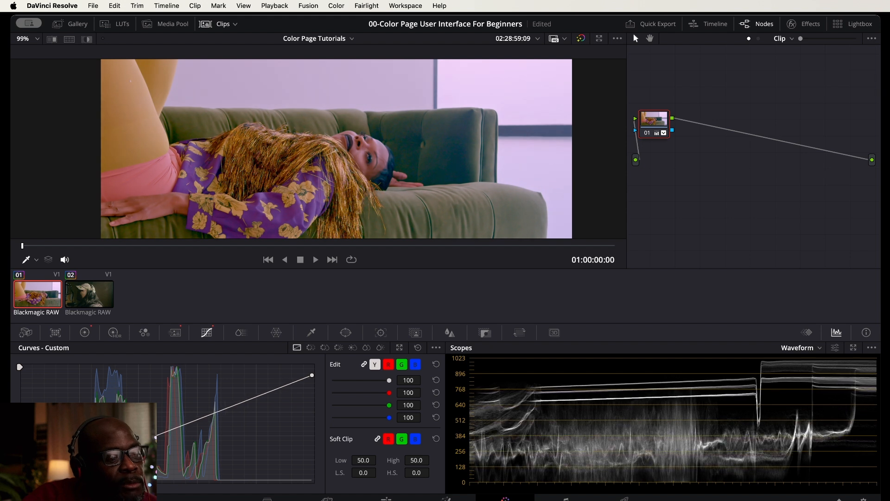
pyautogui.moveTo(167, 436); pyautogui.dragTo(169, 421)
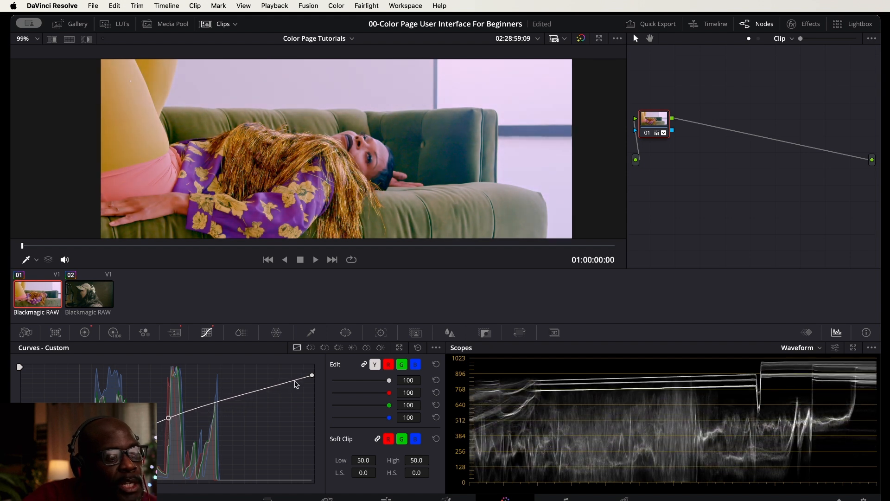
pyautogui.moveTo(261, 390); pyautogui.dragTo(261, 390)
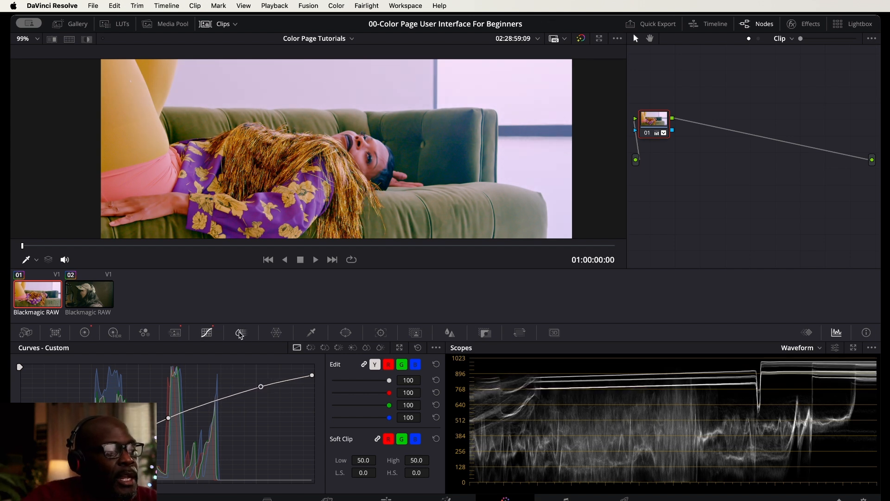
# View the ColorSlice and Color Warper palettes and show the HSL Qualifier.
pyautogui.click(240, 333)
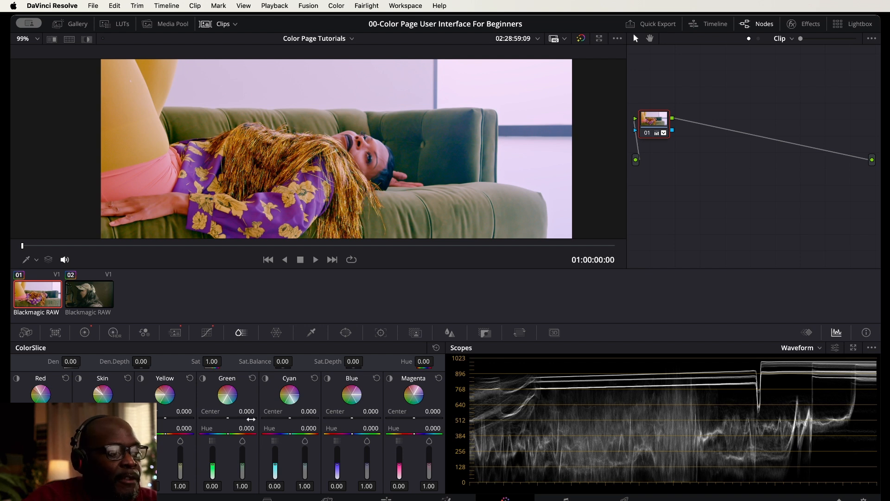
pyautogui.click(276, 333)
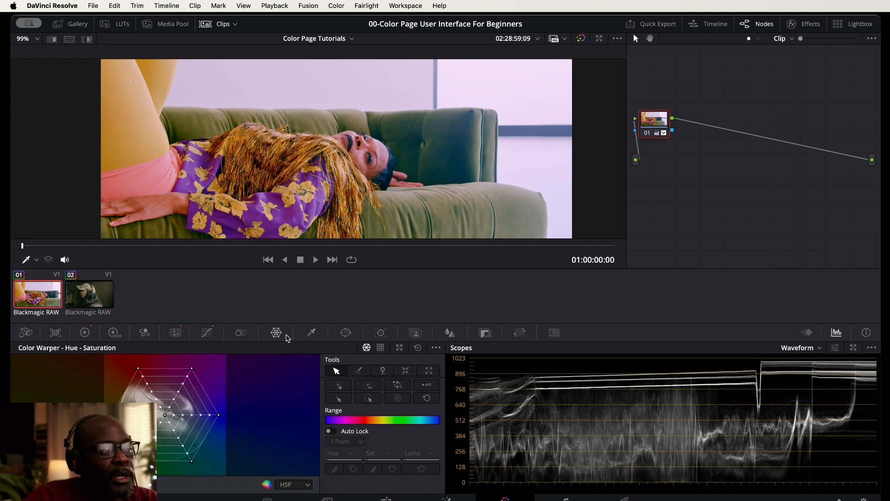
pyautogui.click(312, 333)
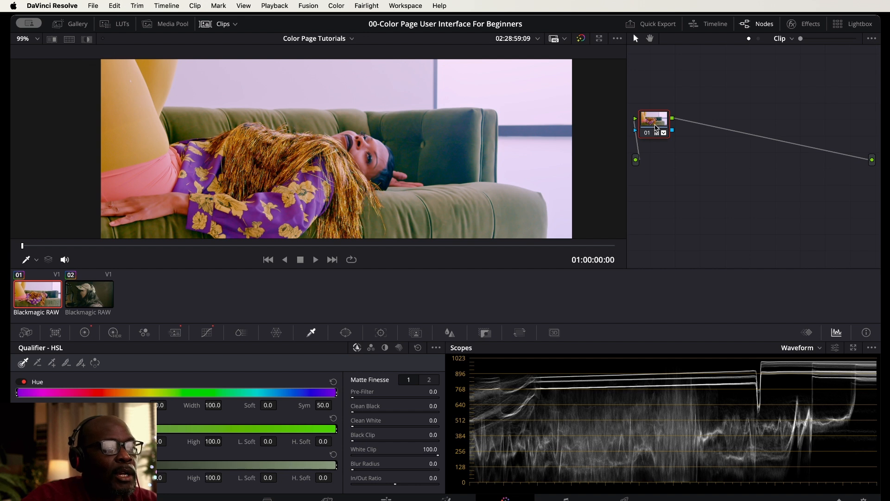
# Add a serial node after node 01, and disable and re-enable node 01 to compare its grade.
pyautogui.hotkey('alt', 's')
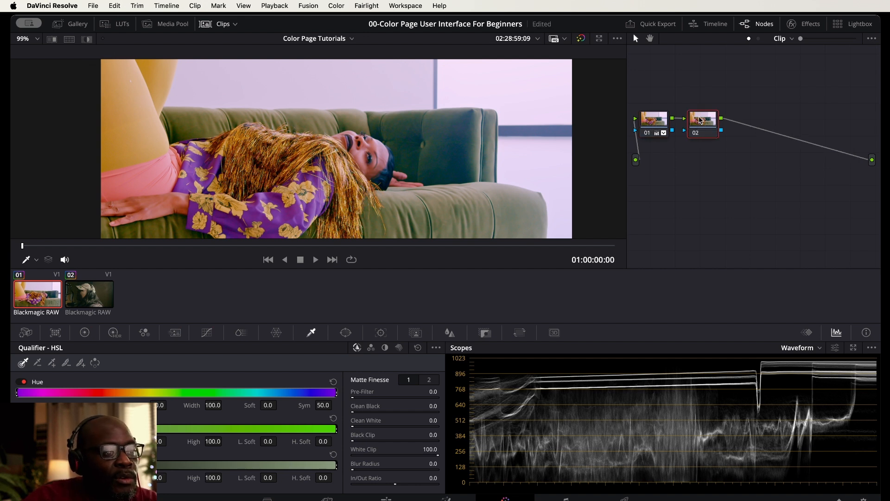
pyautogui.moveTo(700, 120); pyautogui.dragTo(704, 120)
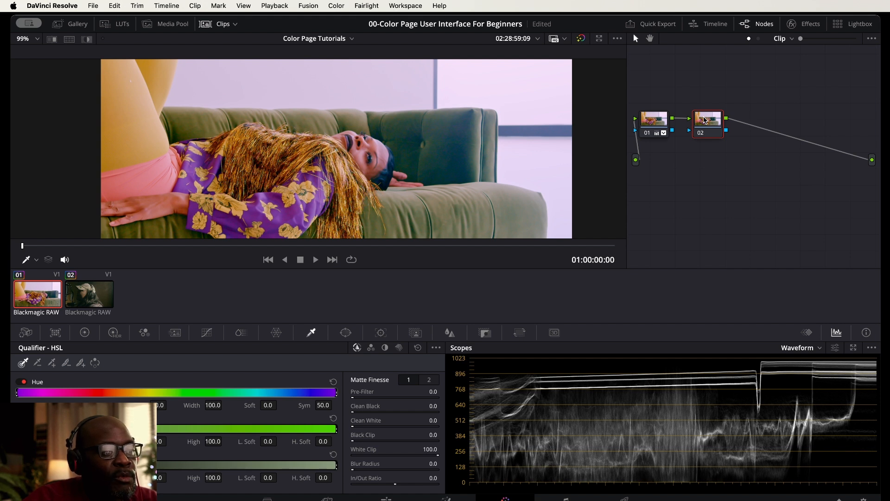
pyautogui.click(661, 123)
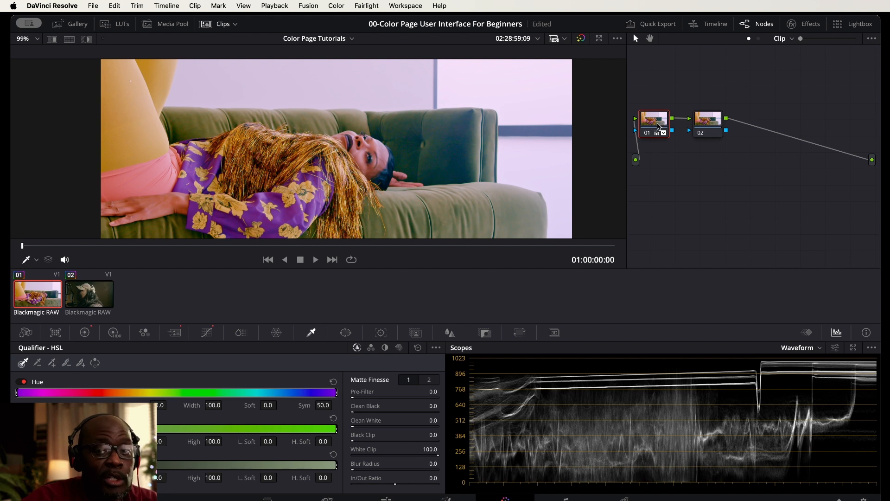
pyautogui.moveTo(659, 125)
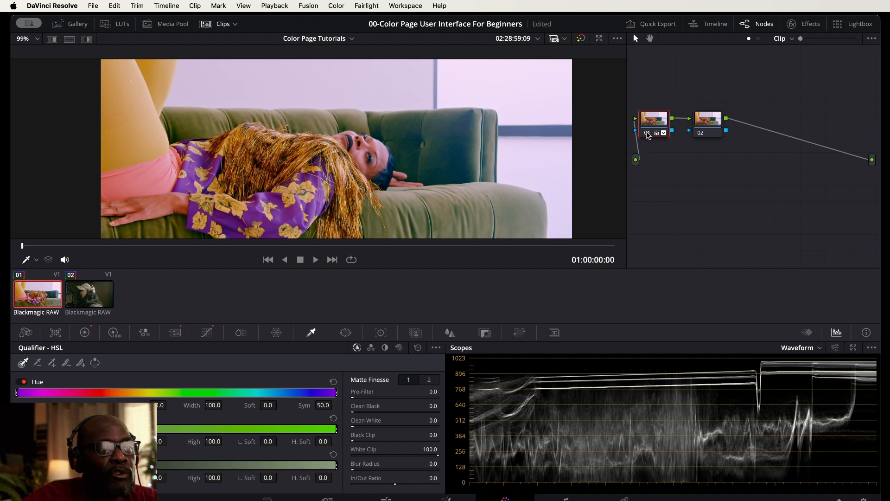
pyautogui.click(647, 133)
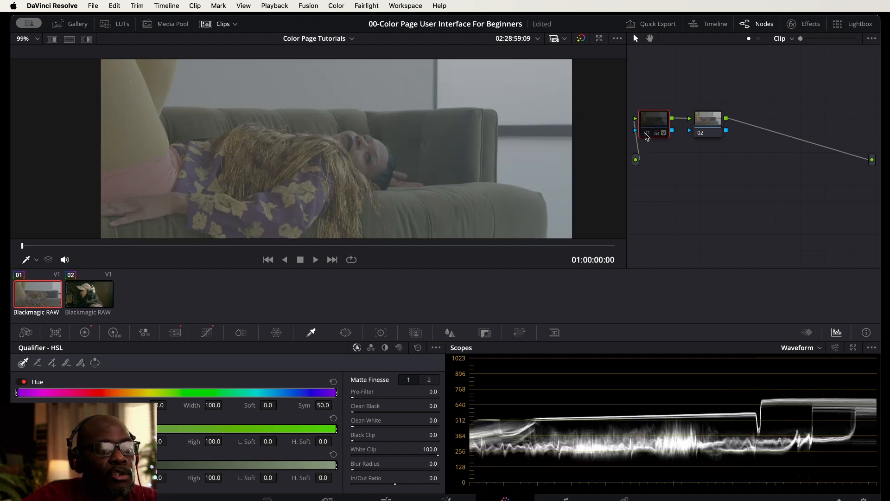
pyautogui.click(648, 133)
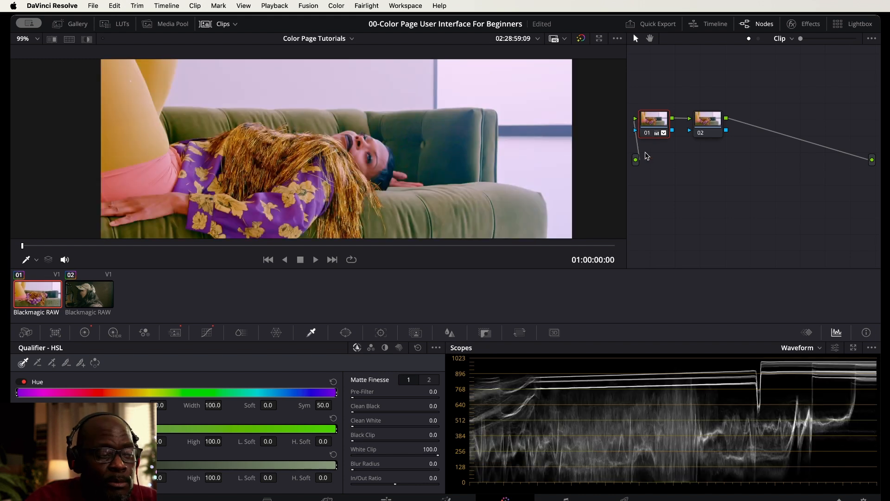
# In node 02, sample the raised leg's skin tone with the HSL Qualifier, using the viewer's Highlight mode to show the selection.
pyautogui.click(704, 123)
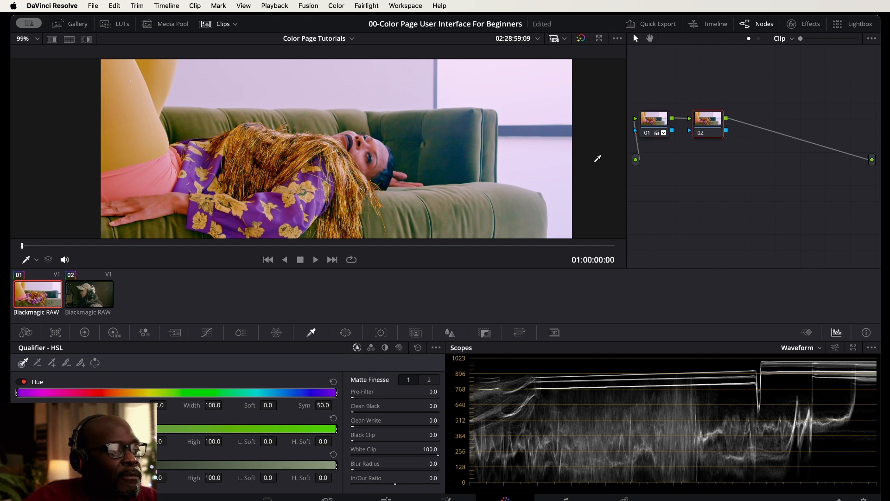
pyautogui.click(379, 140)
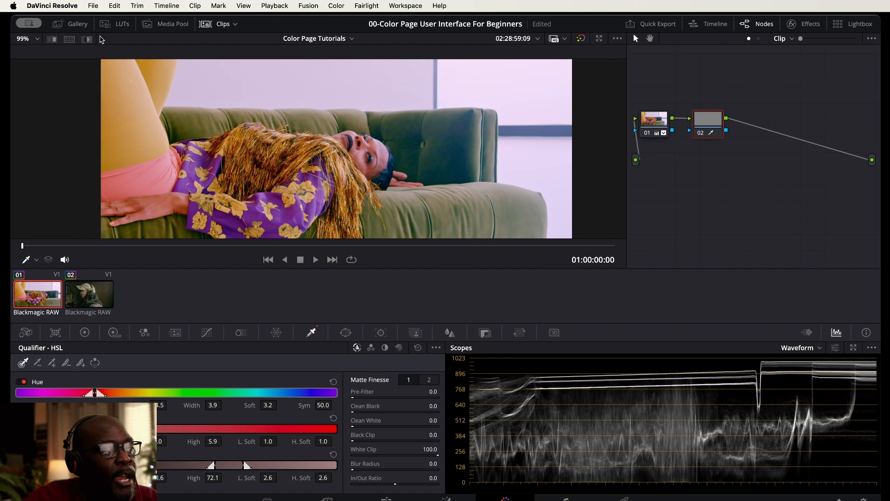
pyautogui.click(89, 40)
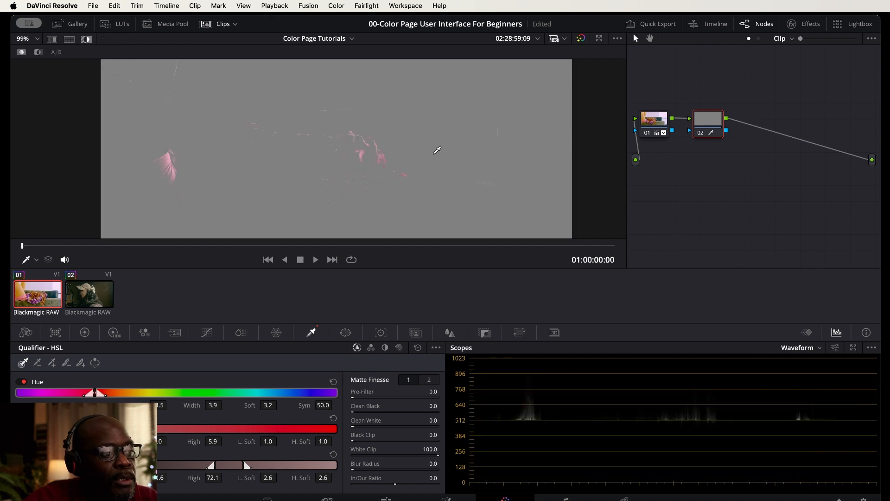
pyautogui.click(337, 156)
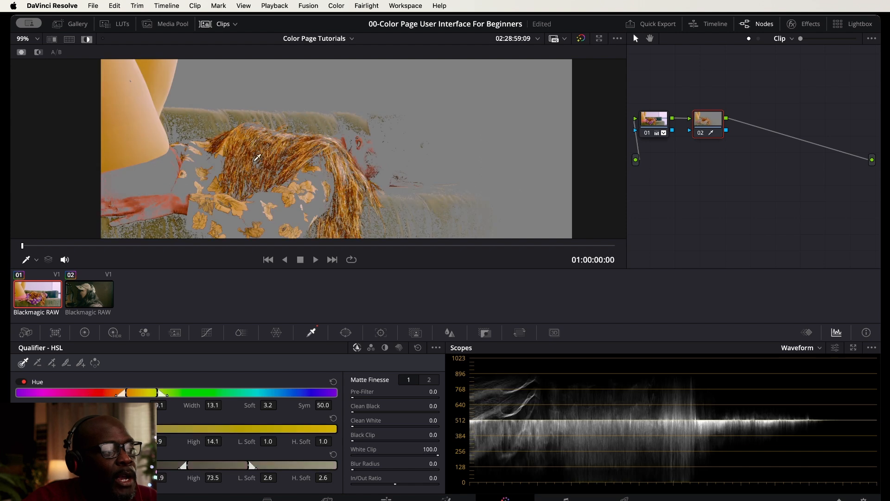
pyautogui.click(131, 87)
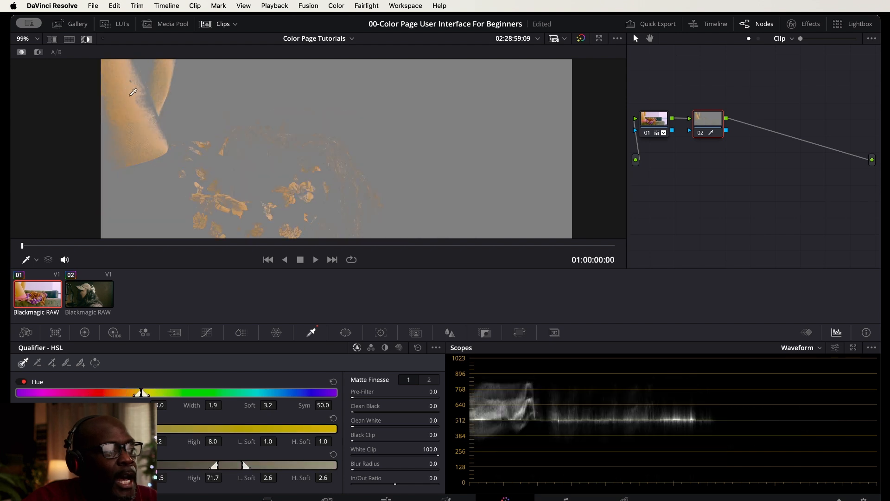
pyautogui.click(143, 93)
pyautogui.moveTo(140, 97); pyautogui.dragTo(126, 113)
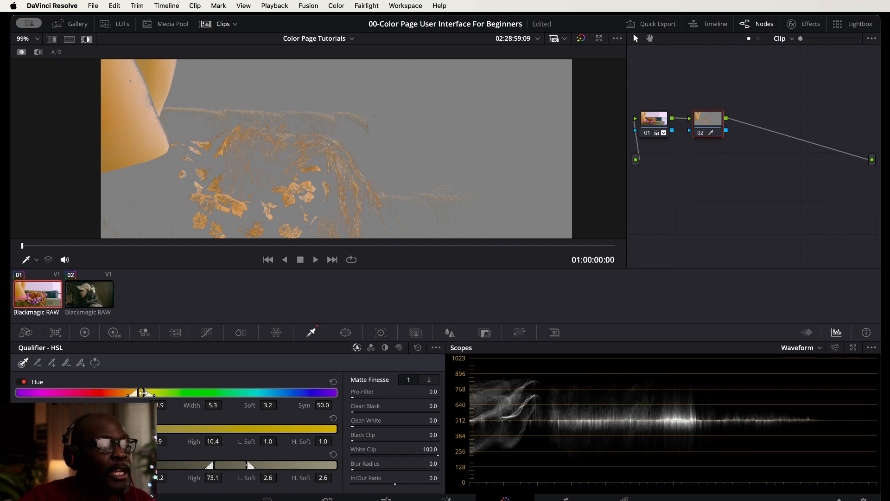
# Refine node 02's qualifier with Hue Width 9.6, saturation High 9.4 and luminance High 70.5.
pyautogui.moveTo(142, 393); pyautogui.dragTo(146, 393)
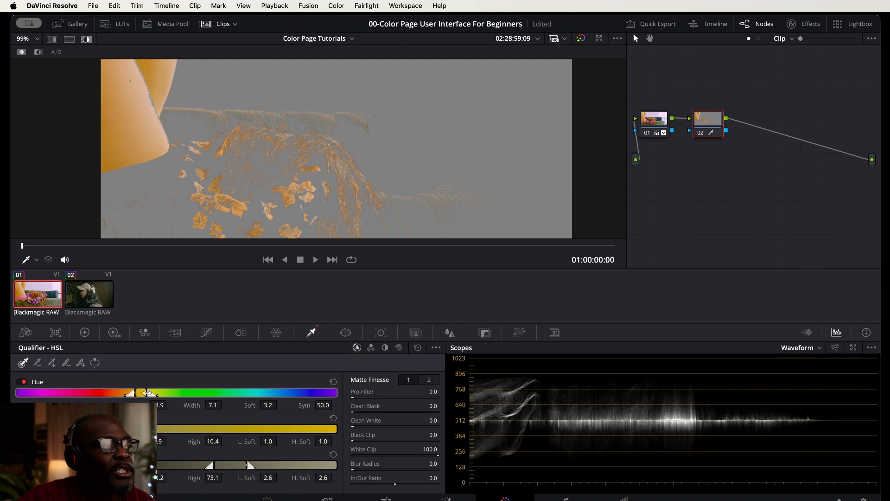
pyautogui.moveTo(146, 393); pyautogui.dragTo(150, 393)
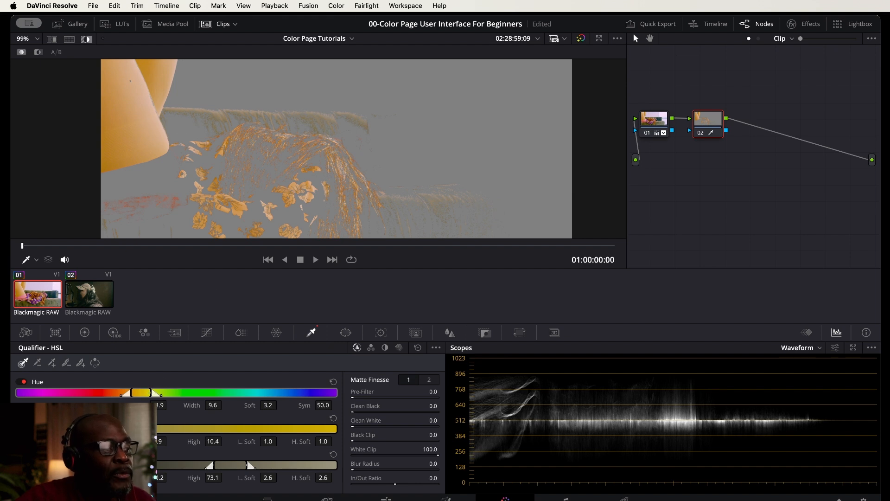
pyautogui.moveTo(35, 428)
pyautogui.mouseDown()
pyautogui.moveTo(44, 429)
pyautogui.moveTo(32, 429)
pyautogui.mouseUp()
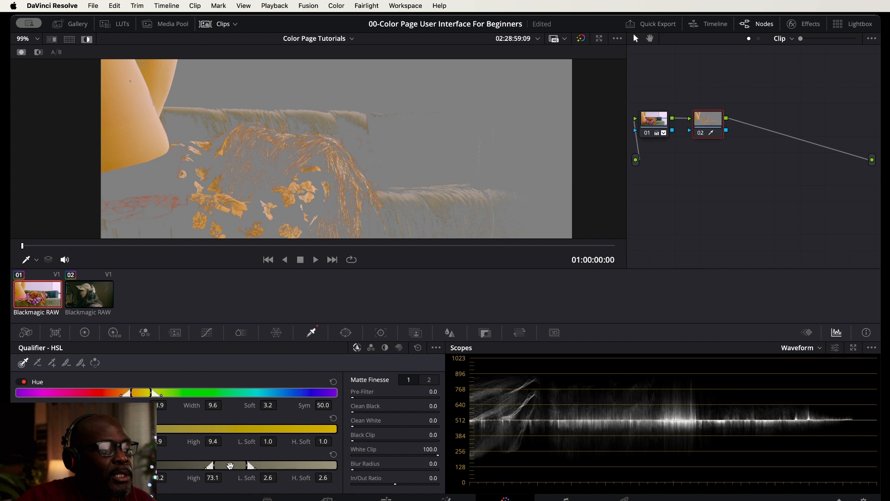
pyautogui.moveTo(230, 467)
pyautogui.mouseDown()
pyautogui.moveTo(215, 466)
pyautogui.moveTo(222, 466)
pyautogui.mouseUp()
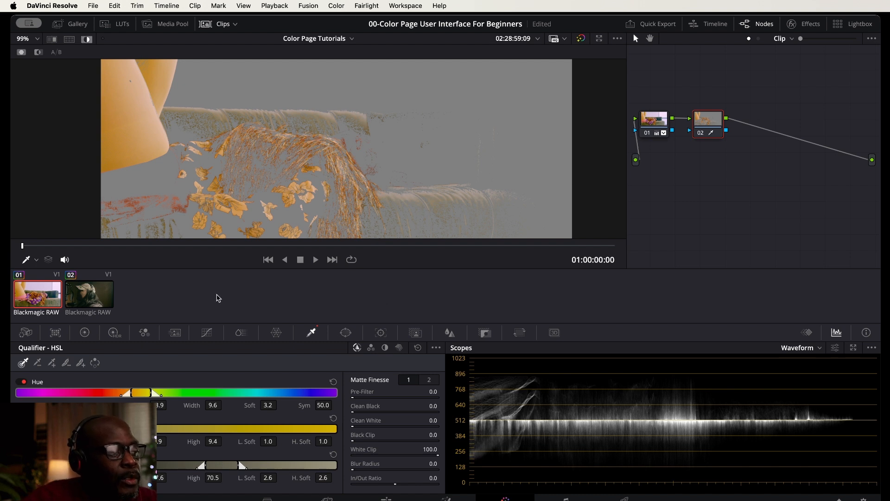
# Set Hue to 70.00 for the qualified colors in node 02's Primaries color wheels.
pyautogui.click(84, 333)
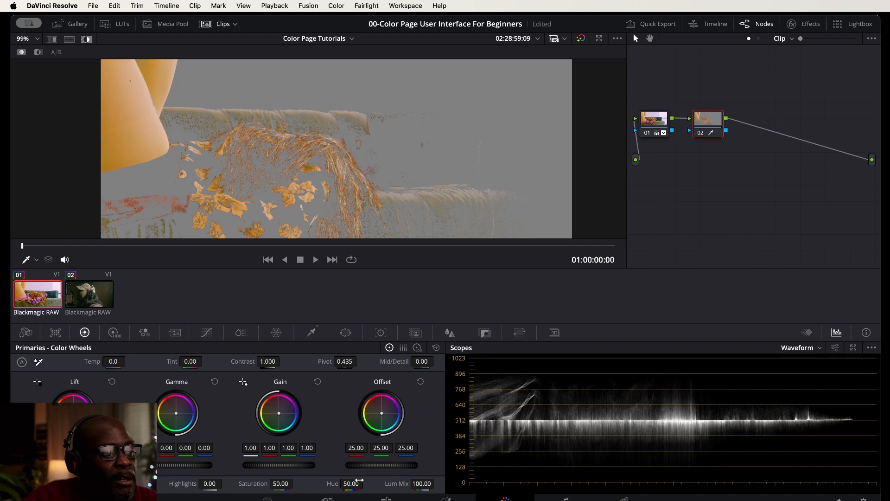
pyautogui.moveTo(351, 483); pyautogui.dragTo(366, 484)
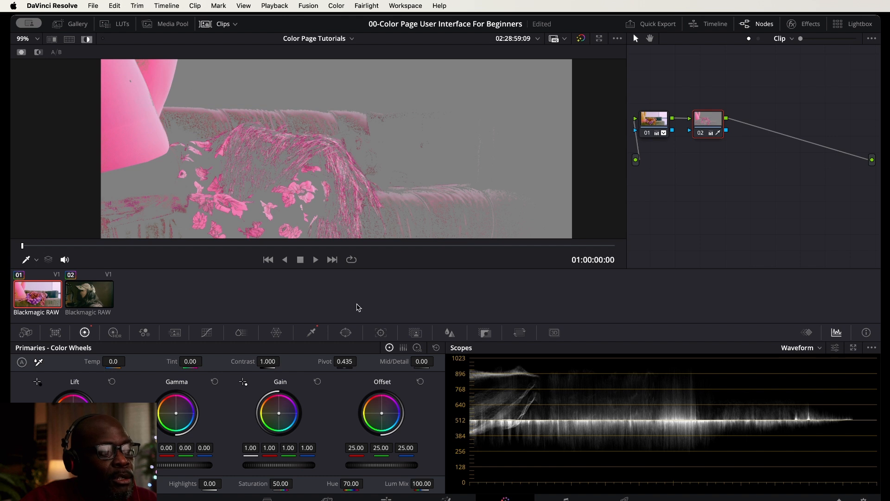
# Draw a closed Curve window around the raised leg in node 02, following its outline and extending past the frame's side edge.
pyautogui.click(345, 333)
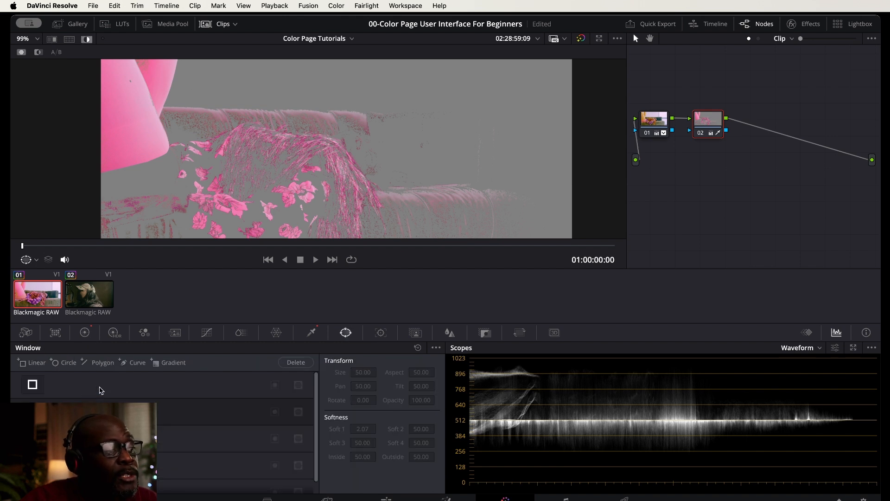
pyautogui.click(33, 465)
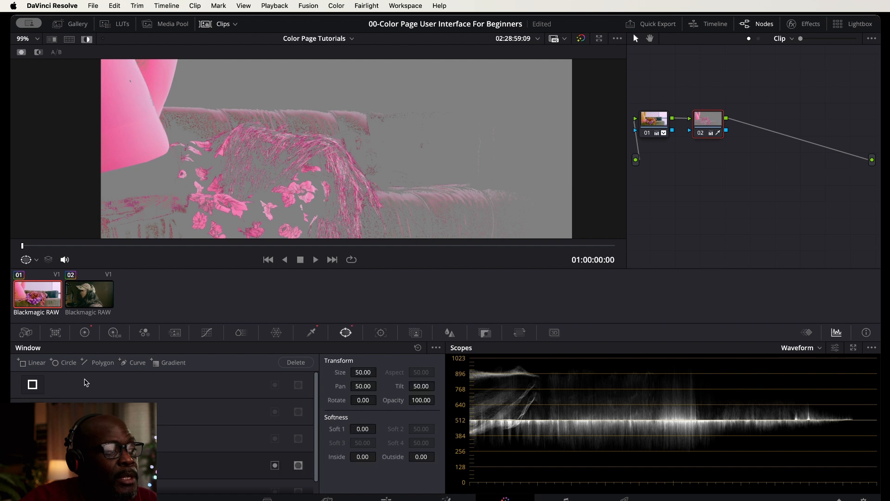
pyautogui.click(99, 178)
pyautogui.click(117, 172)
pyautogui.click(140, 168)
pyautogui.click(157, 166)
pyautogui.click(171, 153)
pyautogui.click(175, 141)
pyautogui.click(170, 129)
pyautogui.click(162, 116)
pyautogui.click(173, 104)
pyautogui.click(179, 84)
pyautogui.click(183, 69)
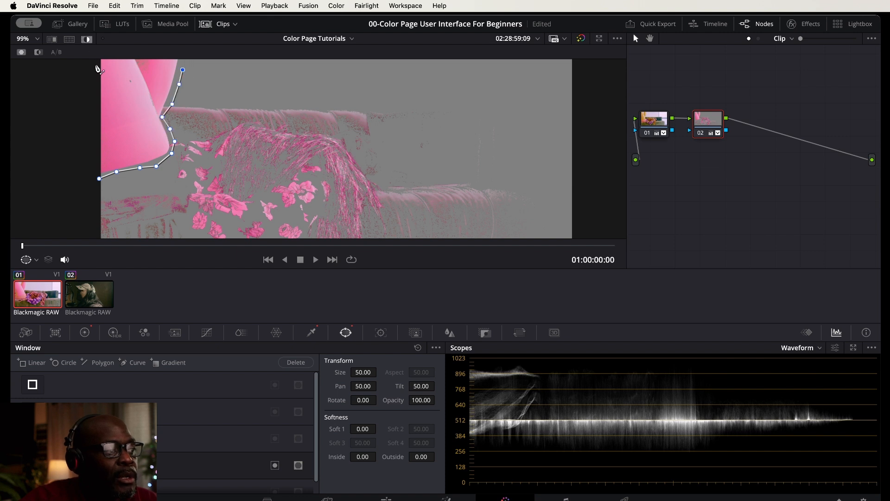
pyautogui.click(88, 91)
pyautogui.click(85, 144)
pyautogui.click(85, 156)
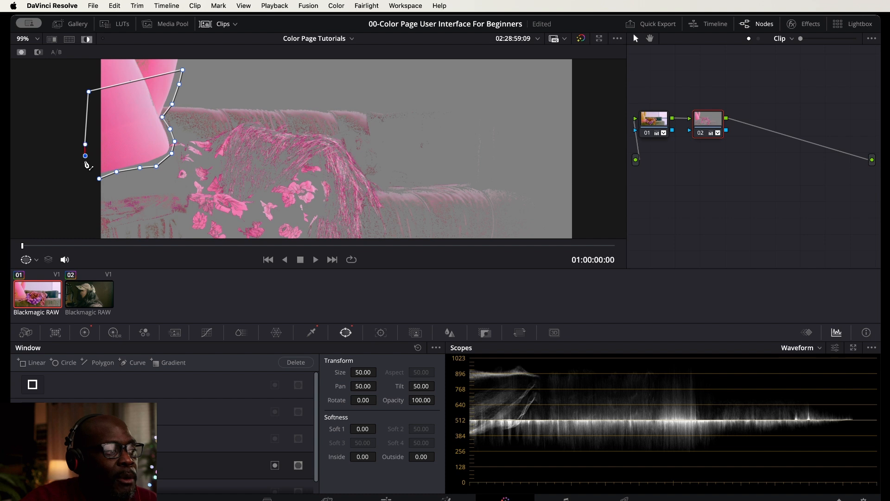
pyautogui.click(89, 171)
pyautogui.click(99, 178)
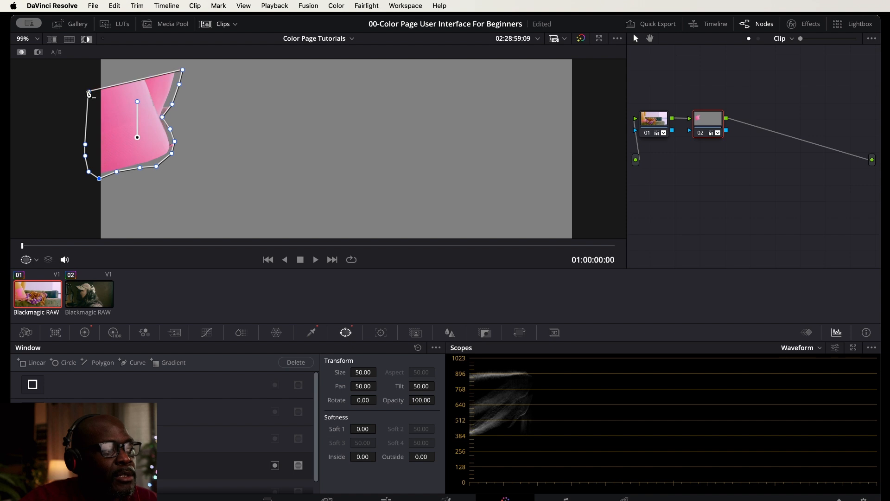
# Extend the curve window's two upper corner points beyond the frame's upper edge and adjust the point at the inner bend of the leg.
pyautogui.moveTo(89, 92); pyautogui.dragTo(94, 53)
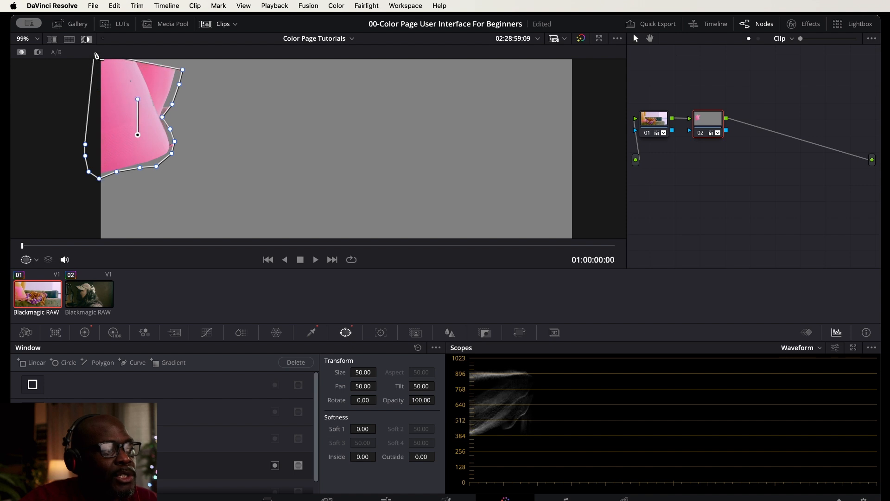
pyautogui.moveTo(181, 70); pyautogui.dragTo(184, 57)
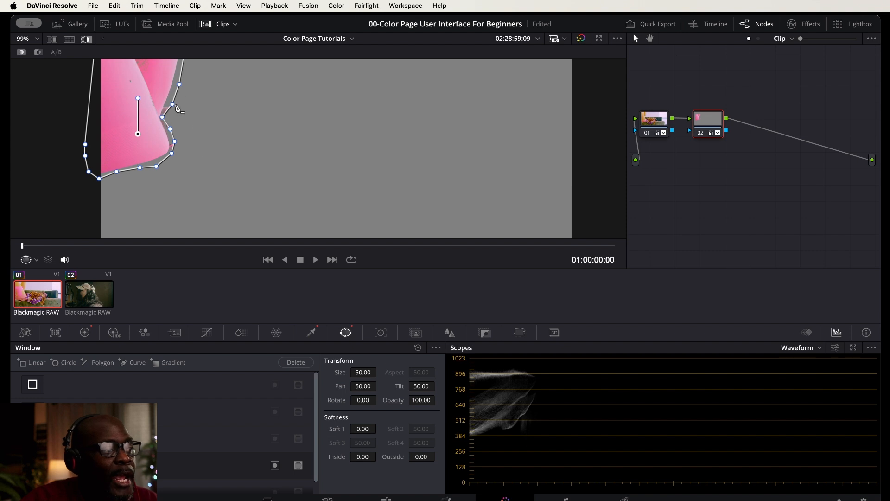
pyautogui.click(161, 118)
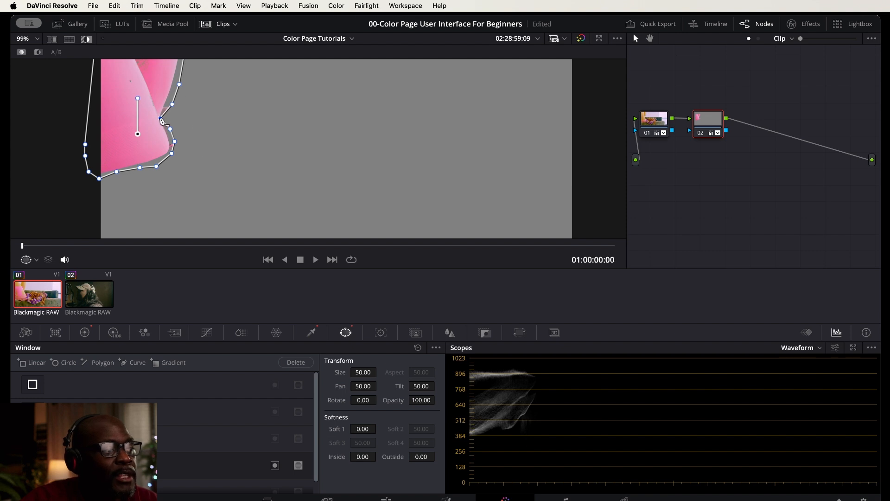
# Tighten the curve window above the leg's inner bend, turn off the highlight view and set node 02's Hue to 52.00.
pyautogui.moveTo(171, 103); pyautogui.dragTo(177, 82)
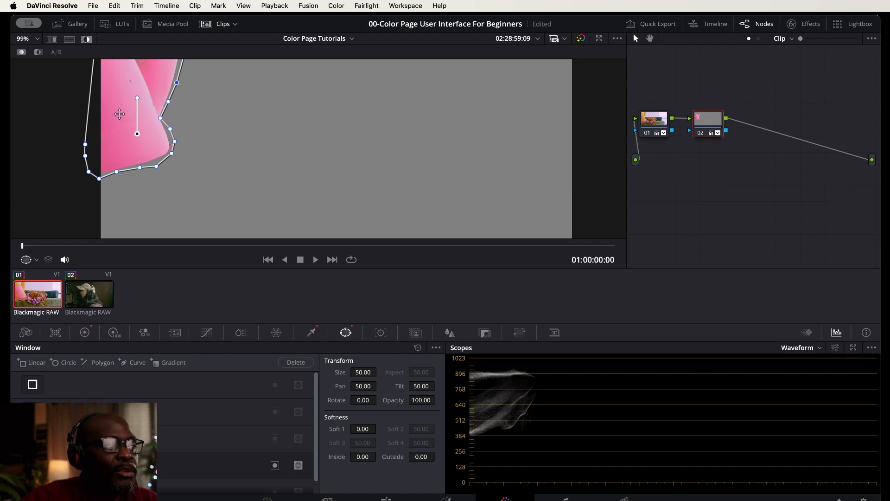
pyautogui.click(87, 40)
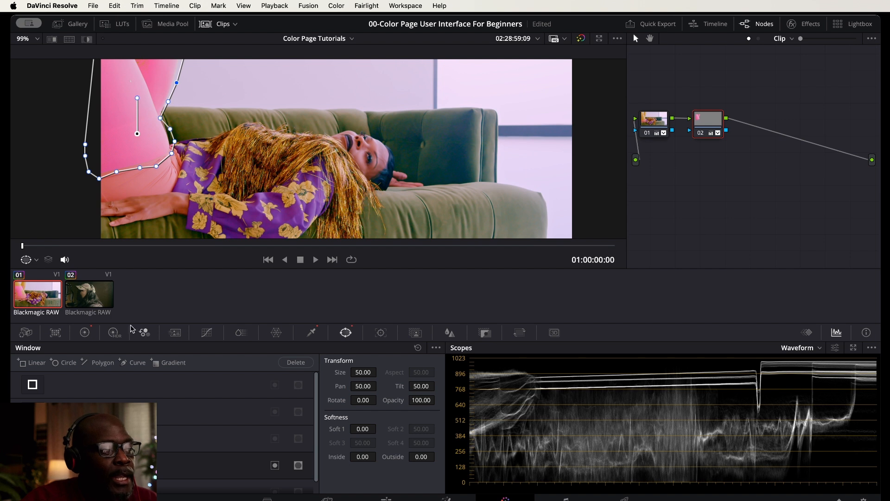
pyautogui.click(85, 333)
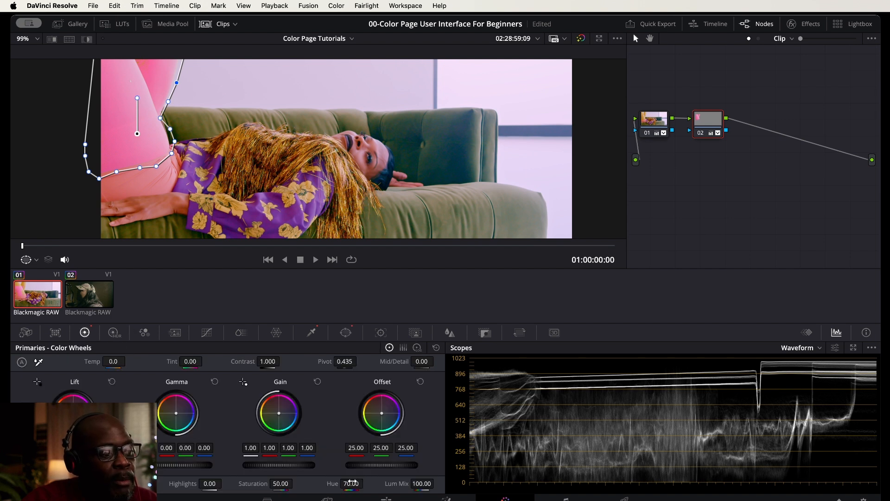
pyautogui.moveTo(351, 485); pyautogui.dragTo(366, 483)
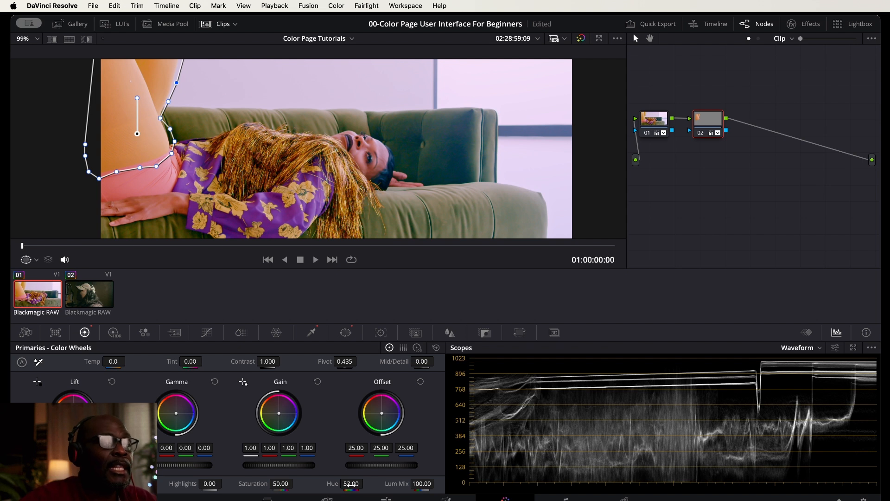
# Exclude Rotate and 3D from the window tracking of node 02, leaving Pan, Tilt and Zoom enabled.
pyautogui.click(381, 333)
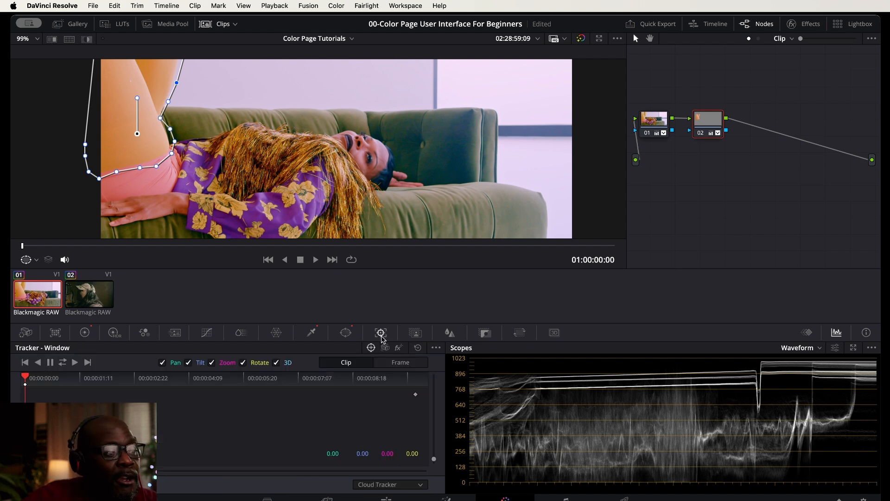
pyautogui.click(276, 362)
pyautogui.click(243, 362)
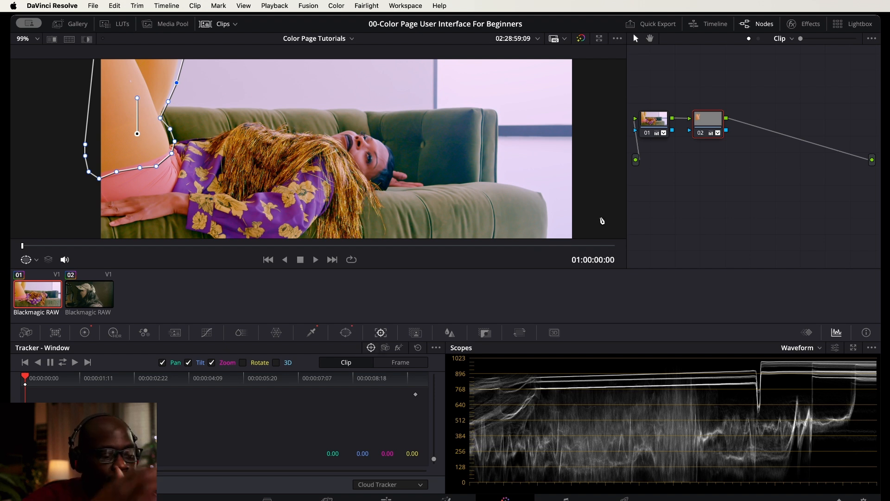
# Add a layer node beneath node 02 and enable a circle window in it.
pyautogui.hotkey('alt', 'p')
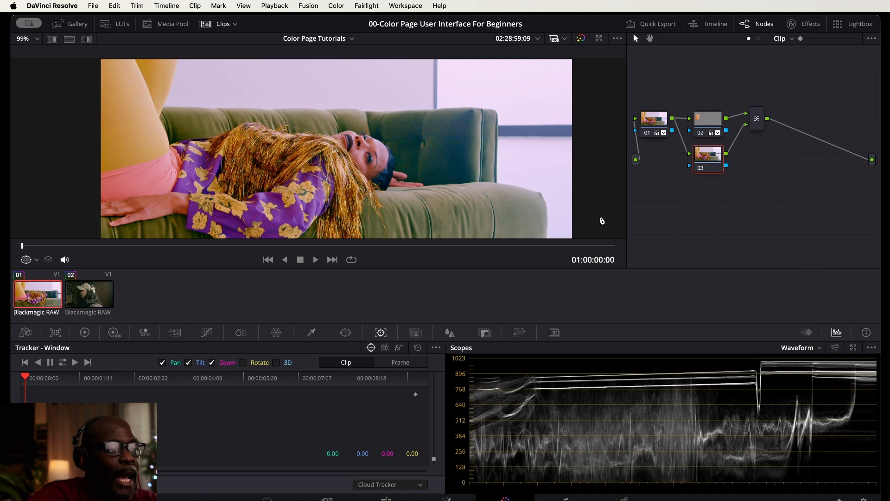
pyautogui.click(346, 333)
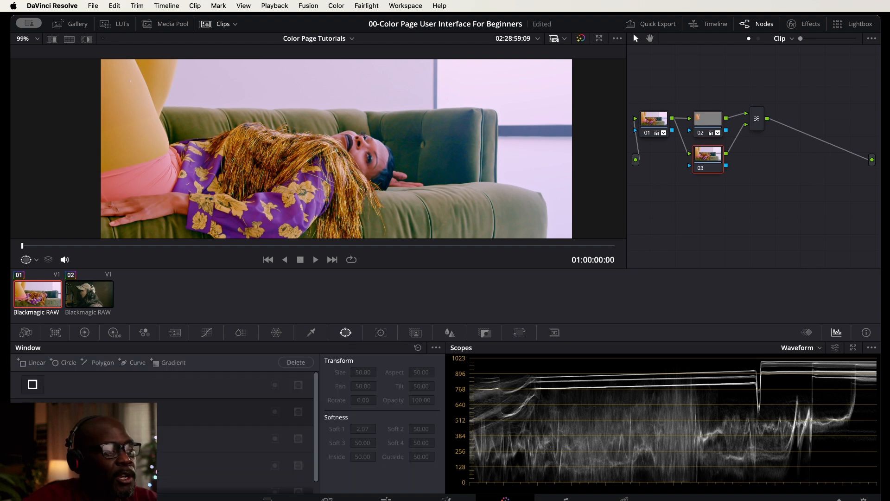
pyautogui.click(33, 411)
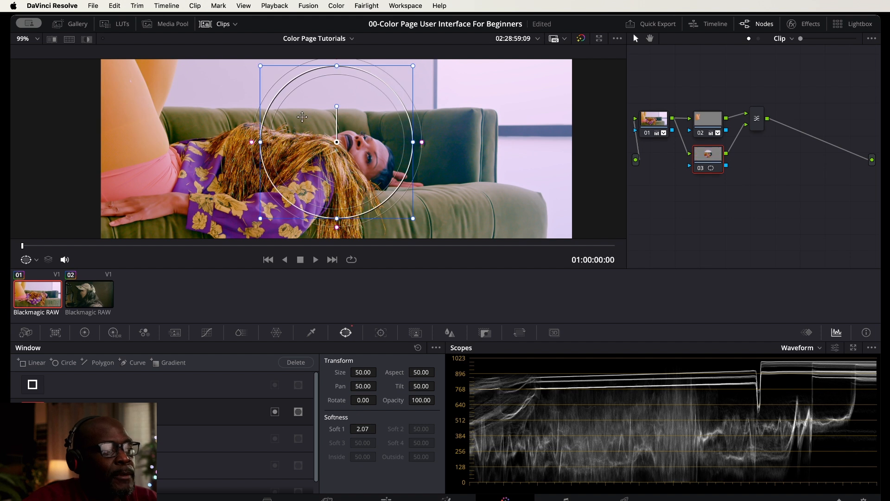
# Shape the circle window into a wide ellipse over the woman's face, with Size about 25.57, Aspect about 74.38 and Soft 1 about 3.61.
pyautogui.moveTo(261, 67); pyautogui.dragTo(302, 107)
pyautogui.moveTo(356, 131); pyautogui.dragTo(377, 140)
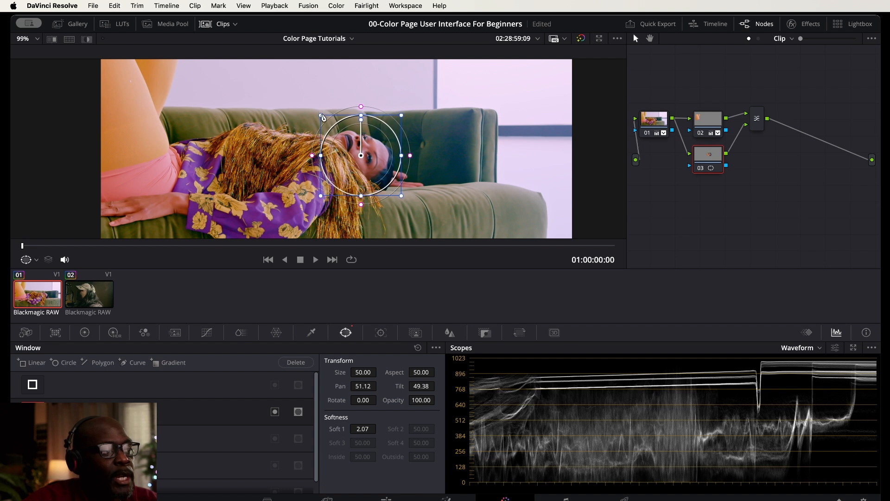
pyautogui.moveTo(362, 117); pyautogui.dragTo(367, 137)
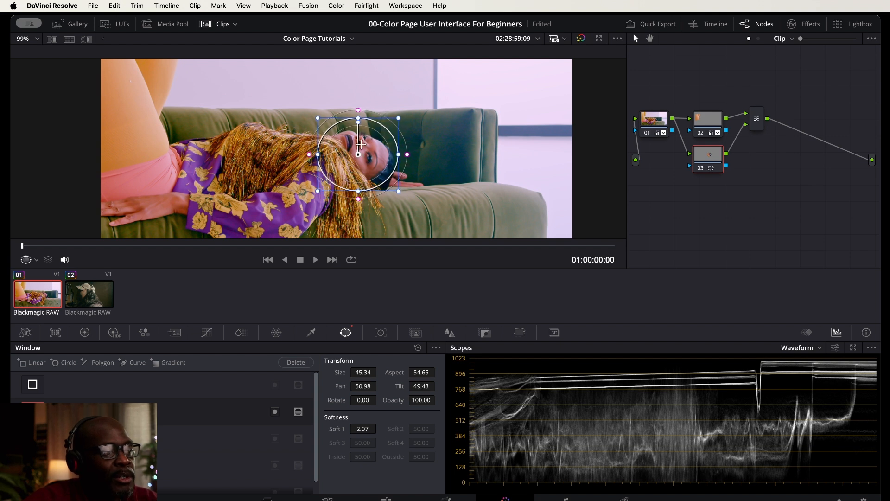
pyautogui.moveTo(366, 134); pyautogui.dragTo(366, 116)
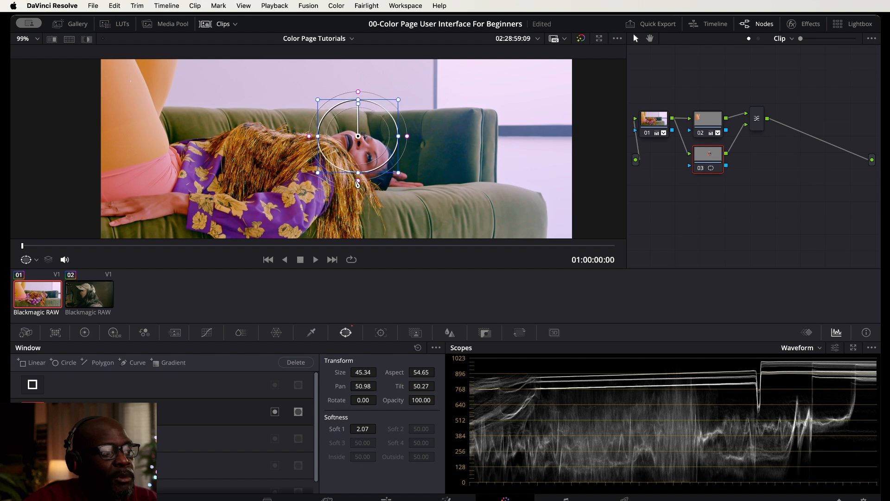
pyautogui.moveTo(358, 182); pyautogui.dragTo(359, 187)
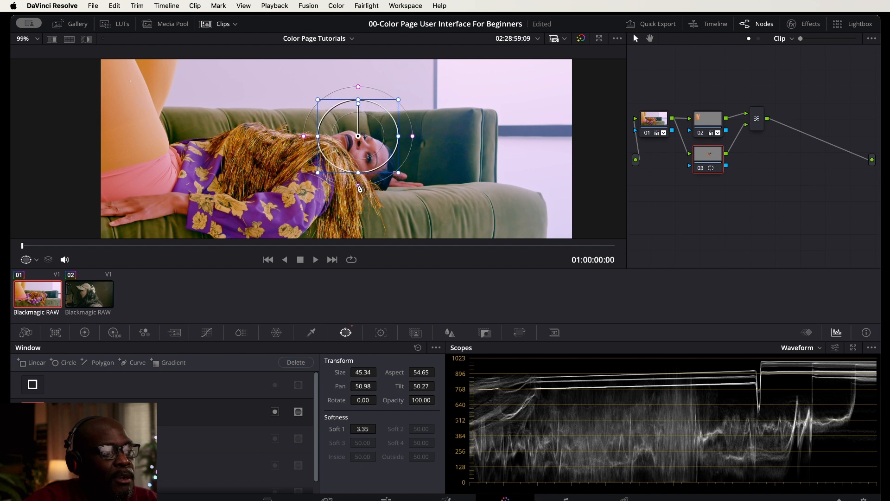
pyautogui.moveTo(365, 112); pyautogui.dragTo(376, 141)
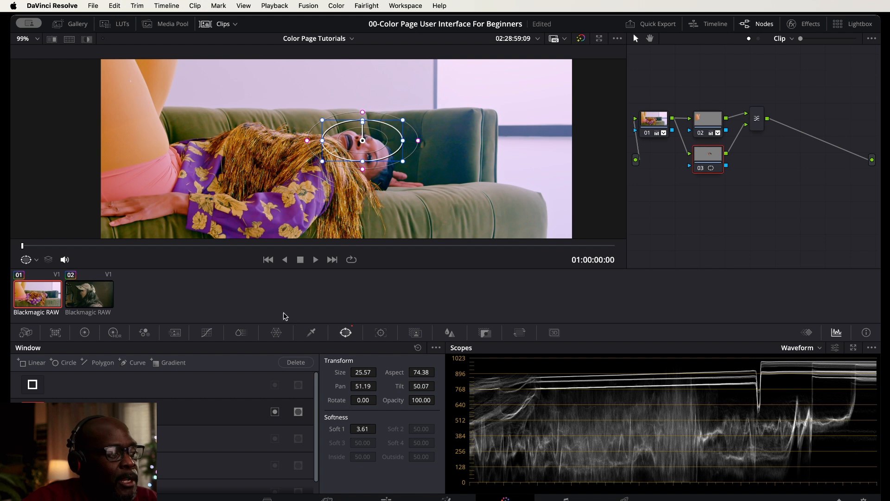
# Set node 03's Gamma to 0.01 and Gain to 1.01, and darken the midtones with a custom curve in a new serial node after it.
pyautogui.click(84, 333)
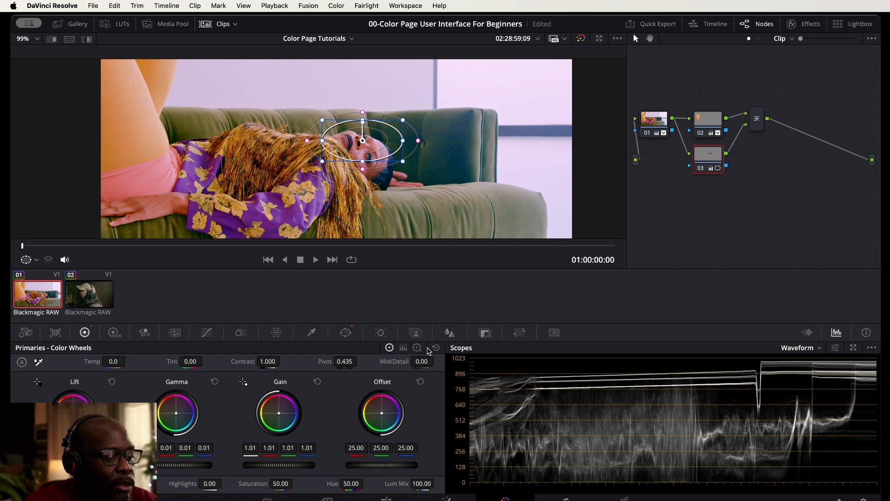
pyautogui.hotkey('alt', 's')
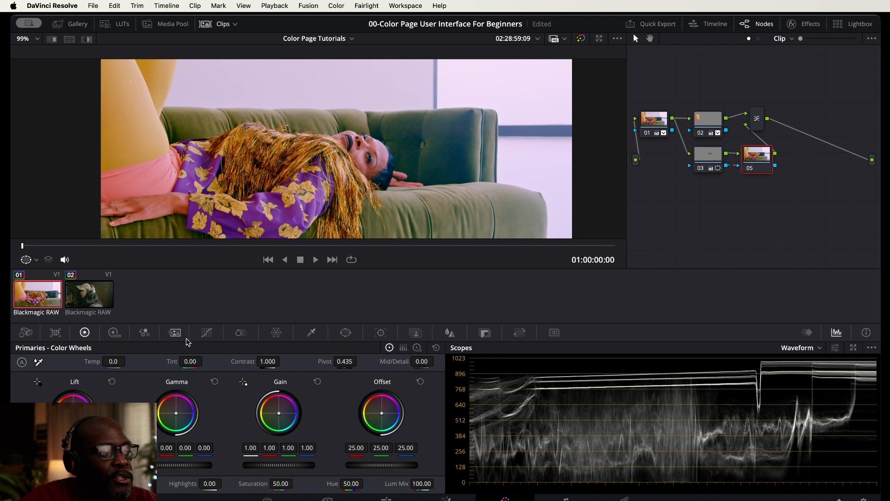
pyautogui.click(207, 333)
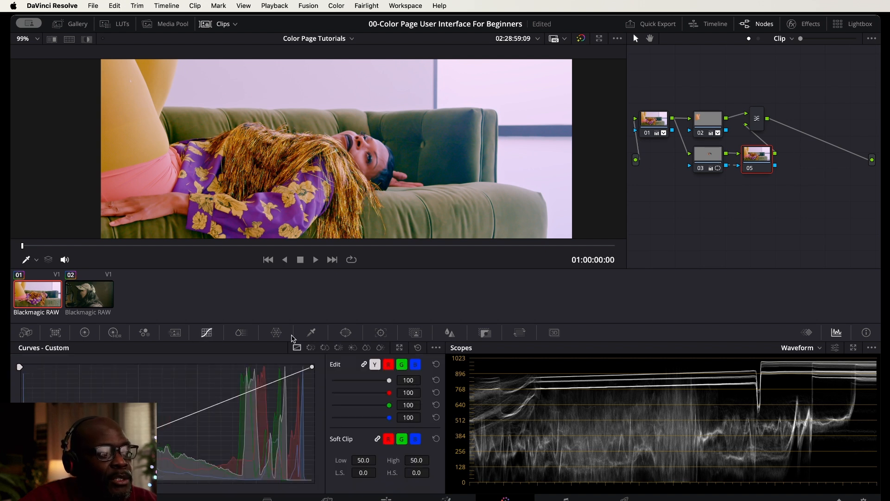
pyautogui.moveTo(167, 428); pyautogui.dragTo(170, 434)
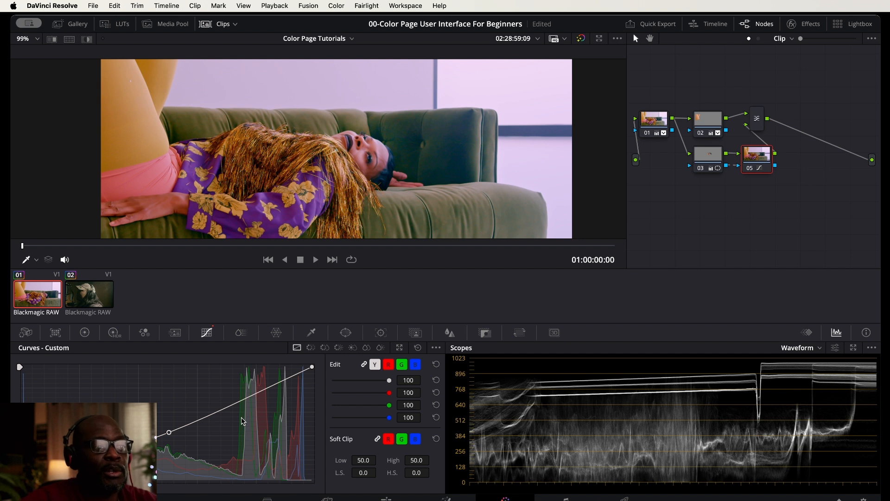
# Add a serial node after the Layer Mixer and apply the Resolve FX Vignette effect to it.
pyautogui.click(762, 124)
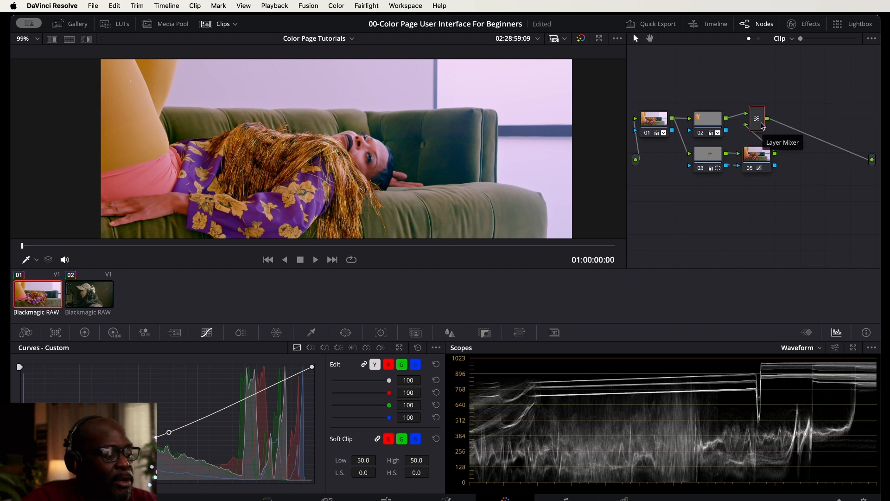
pyautogui.hotkey('alt', 's')
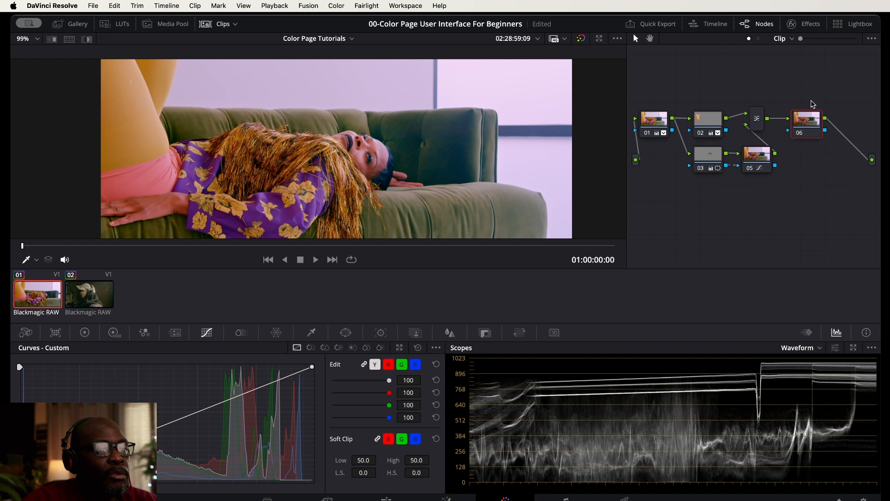
pyautogui.click(806, 24)
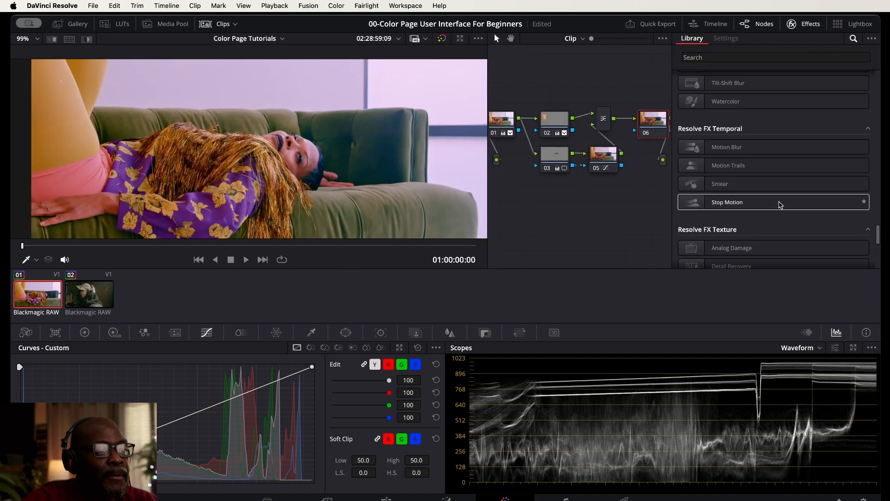
pyautogui.scroll(-3, 769, 116)
pyautogui.click(780, 57)
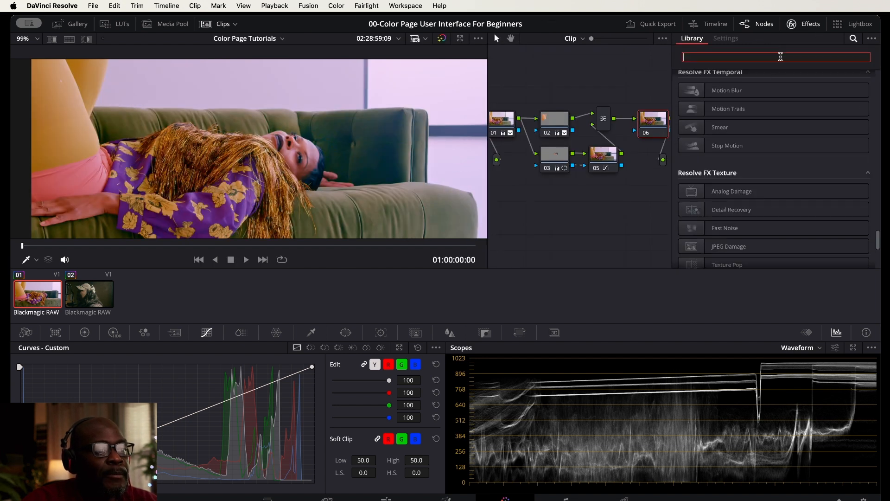
pyautogui.write('vigne')
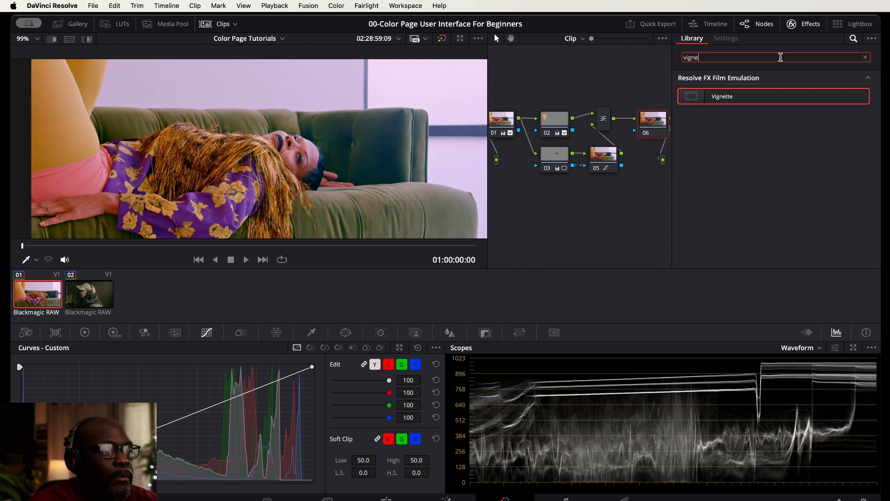
pyautogui.moveTo(717, 98); pyautogui.dragTo(656, 127)
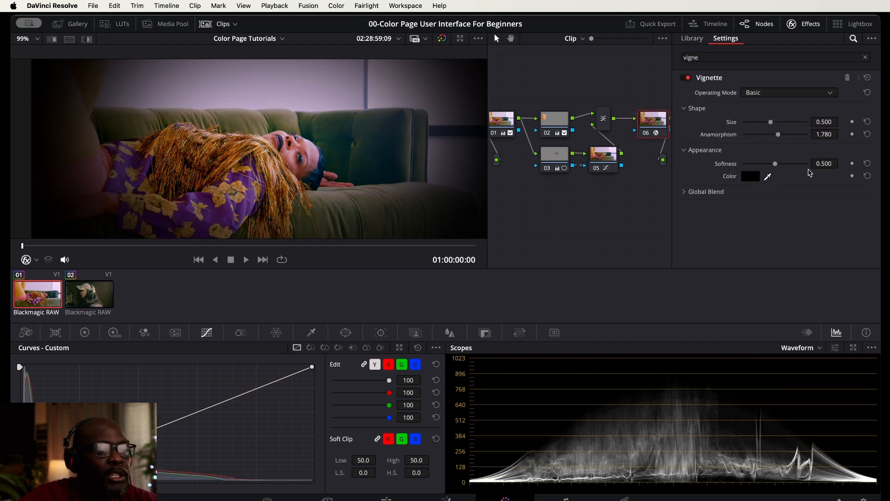
# Set the vignette's Size to 0.566 and Softness to 0.736.
pyautogui.moveTo(772, 124); pyautogui.dragTo(778, 125)
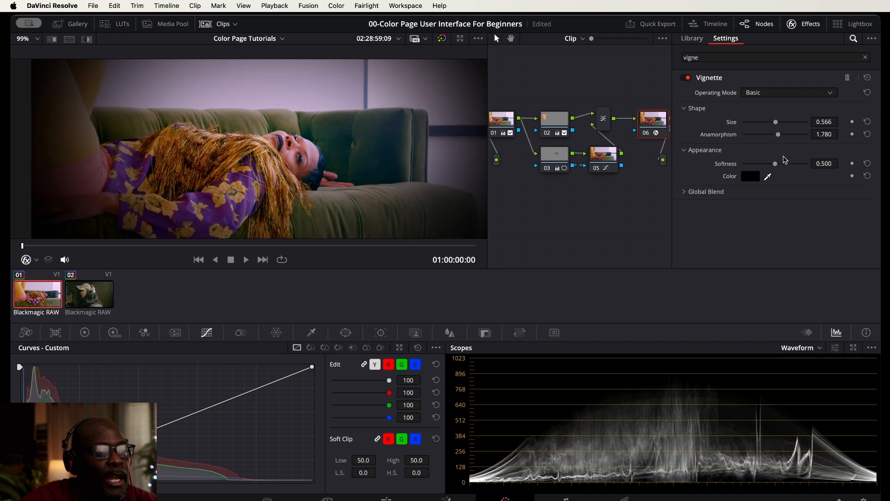
pyautogui.moveTo(776, 164); pyautogui.dragTo(793, 167)
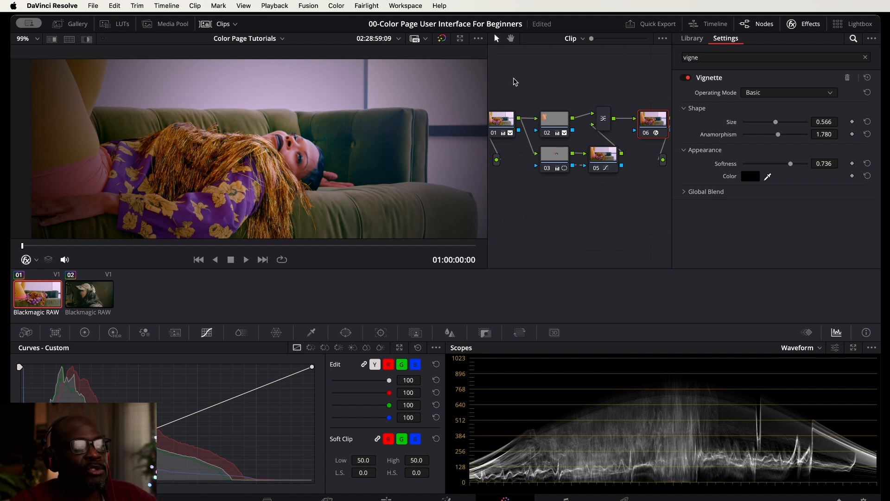
# Create an Object Magic Mask in node 06 with add strokes from the face along the body to the thigh and down the other raised leg.
pyautogui.scroll(-3, 313, 115)
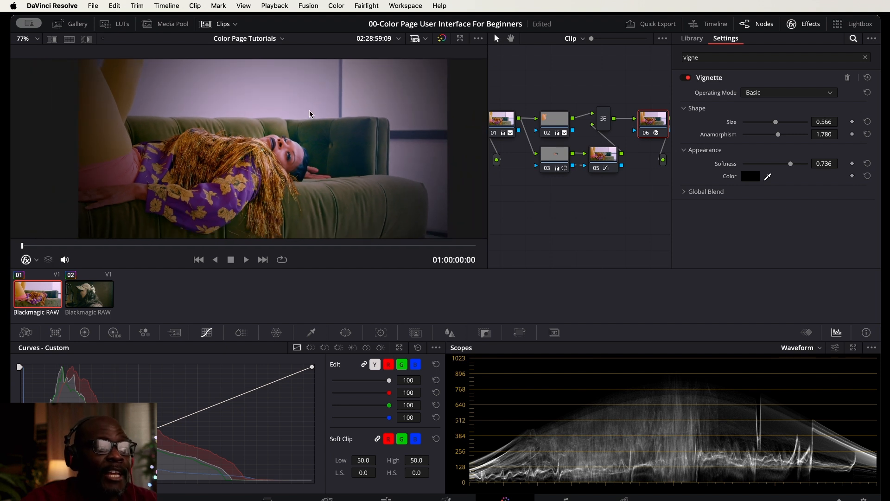
pyautogui.scroll(-1, 313, 121)
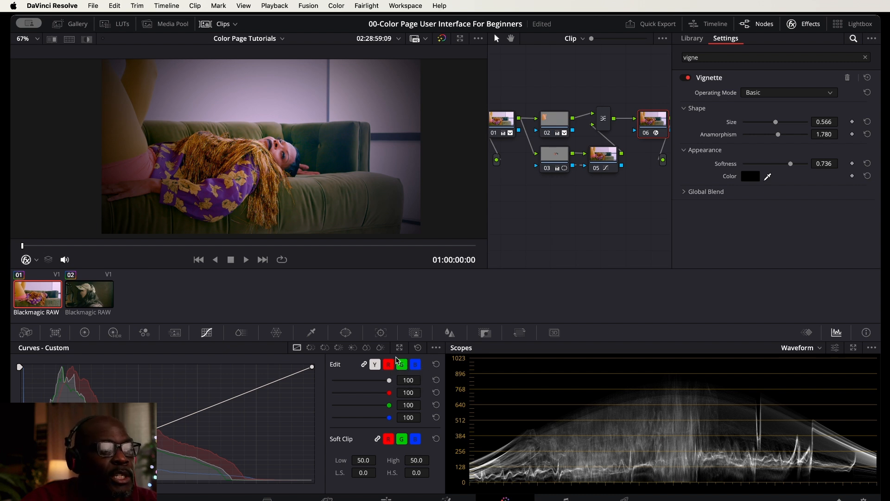
pyautogui.click(415, 333)
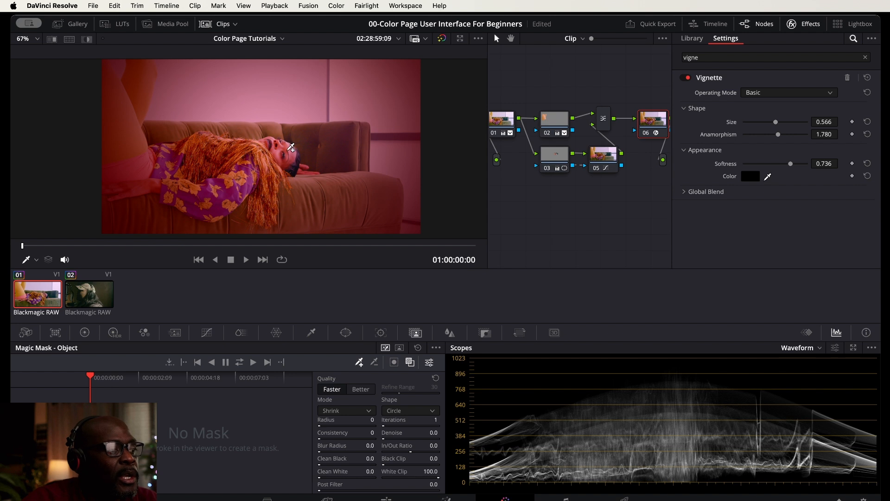
pyautogui.moveTo(291, 147)
pyautogui.mouseDown()
pyautogui.moveTo(254, 148)
pyautogui.moveTo(197, 181)
pyautogui.moveTo(153, 152)
pyautogui.moveTo(114, 99)
pyautogui.mouseUp()
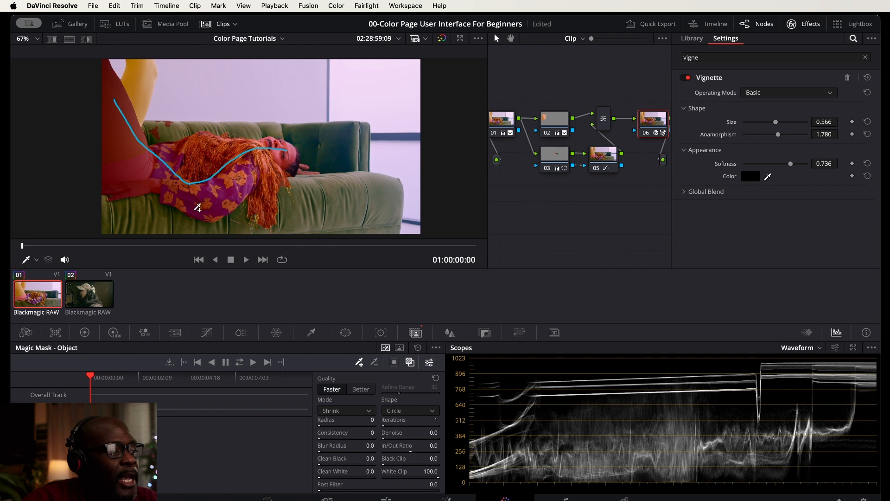
pyautogui.click(359, 363)
pyautogui.moveTo(140, 60); pyautogui.dragTo(137, 99)
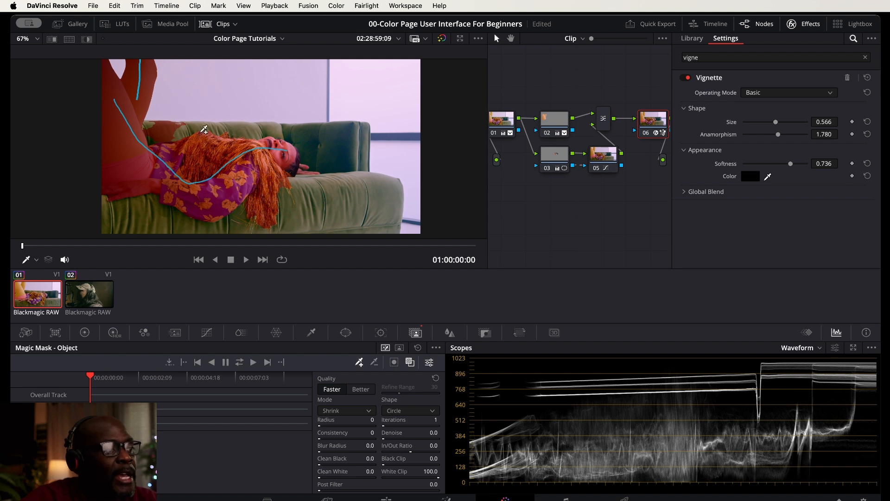
# Subtract the sofa back beside the legs from the Magic Mask with a short stroke and inspect the mask edges around the body.
pyautogui.click(375, 364)
pyautogui.moveTo(159, 137); pyautogui.dragTo(162, 132)
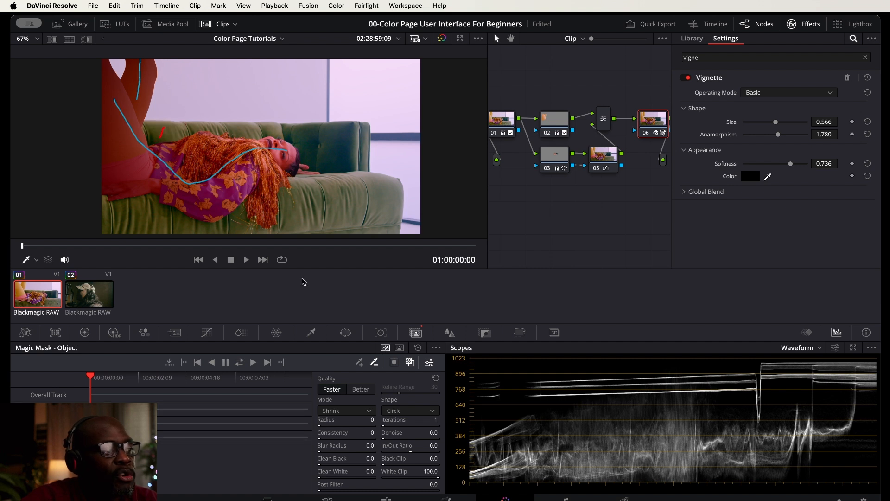
pyautogui.scroll(5, 243, 189)
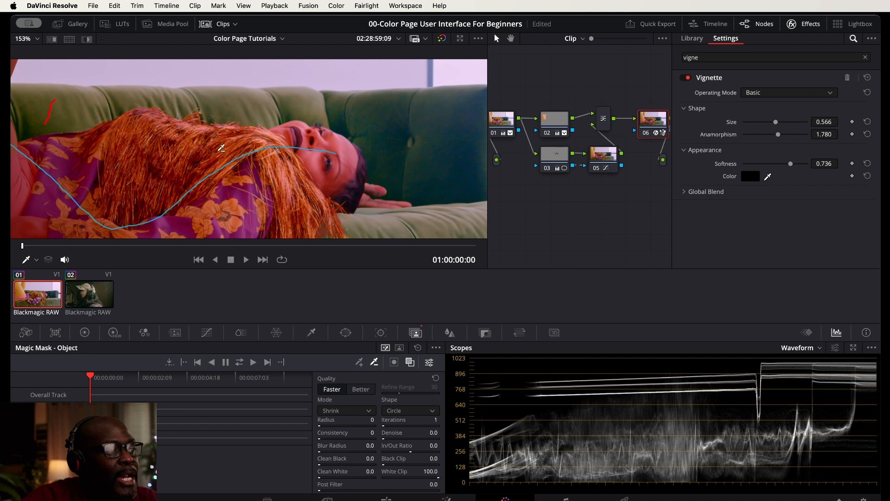
pyautogui.moveTo(182, 170); pyautogui.dragTo(221, 87)
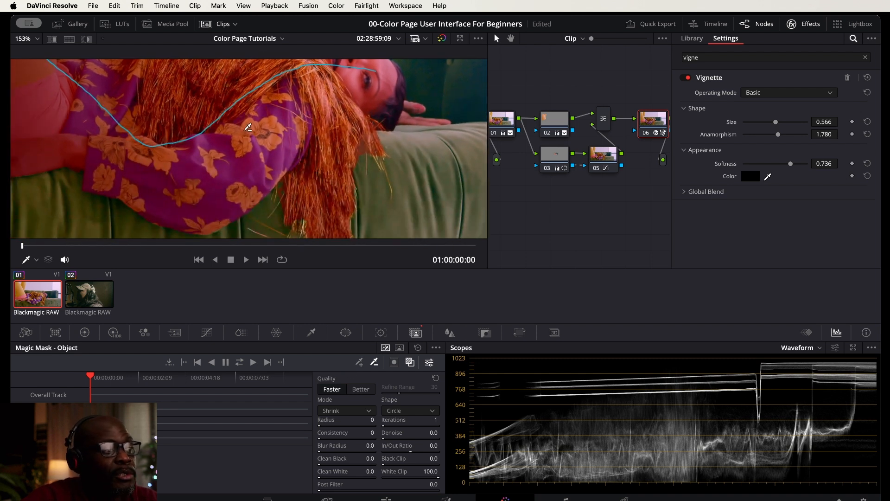
pyautogui.scroll(-1, 249, 125)
pyautogui.scroll(-5, 248, 124)
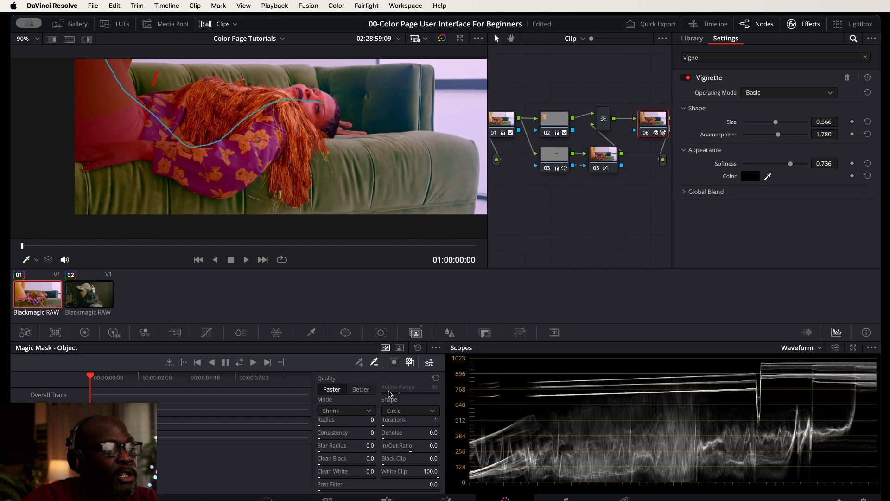
# Set the Magic Mask quality to Better and switch to the Blur palette.
pyautogui.click(366, 390)
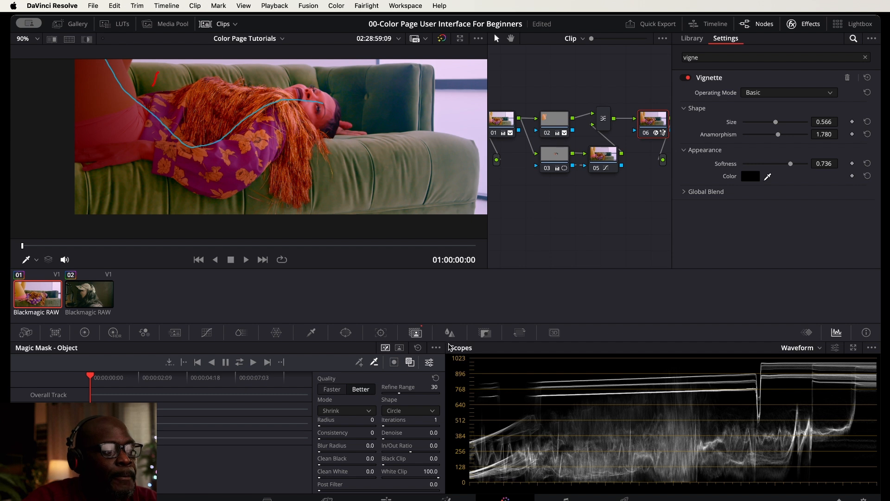
pyautogui.click(449, 334)
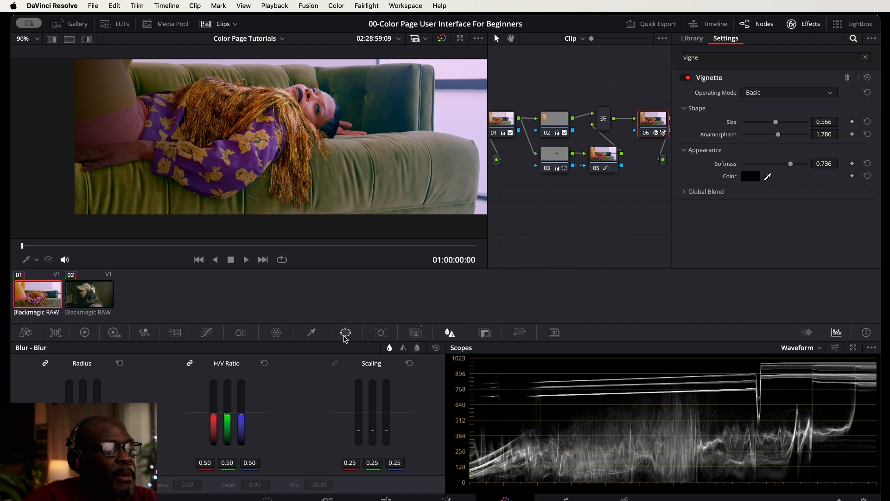
# Add a serial node after node 06, fit a reduced circle window over the woman's face, and blur it by raising the blur Radius.
pyautogui.hotkey('alt', 's')
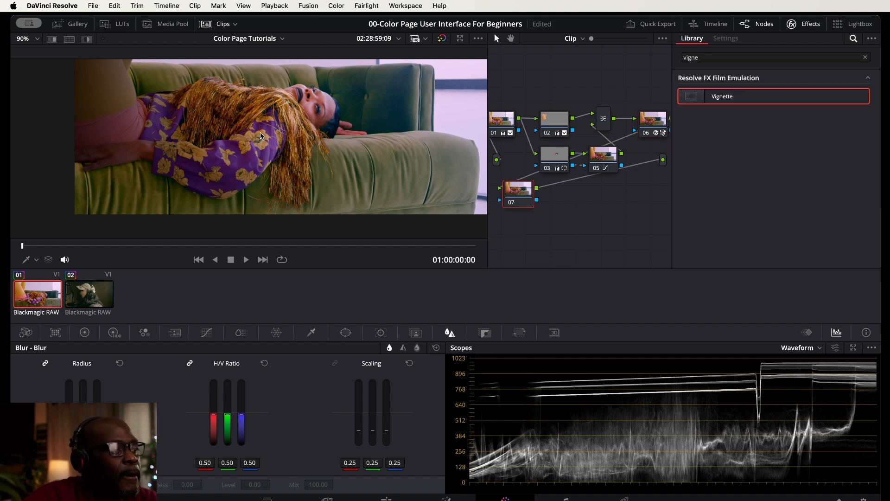
pyautogui.click(345, 334)
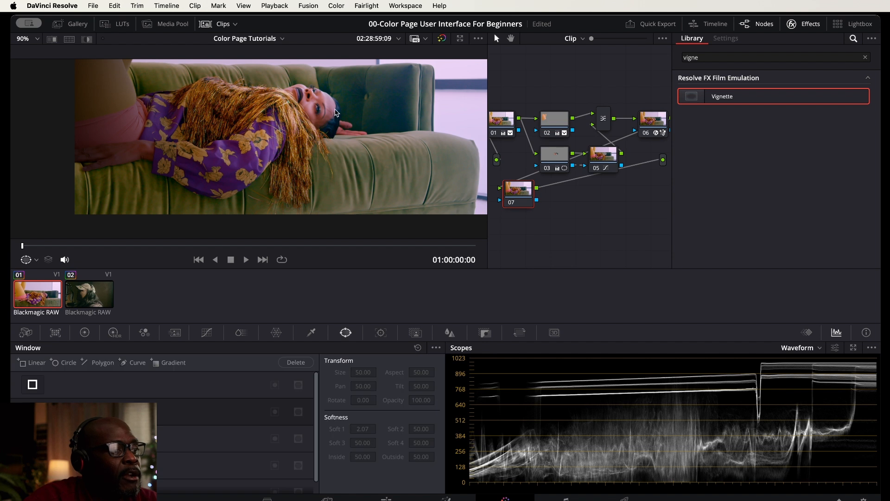
pyautogui.click(33, 411)
pyautogui.moveTo(323, 106); pyautogui.dragTo(369, 154)
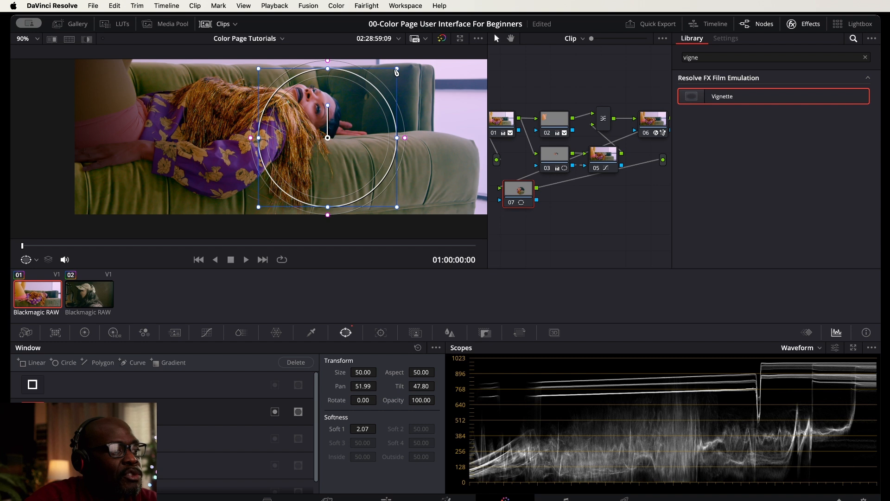
pyautogui.moveTo(397, 71); pyautogui.dragTo(328, 102)
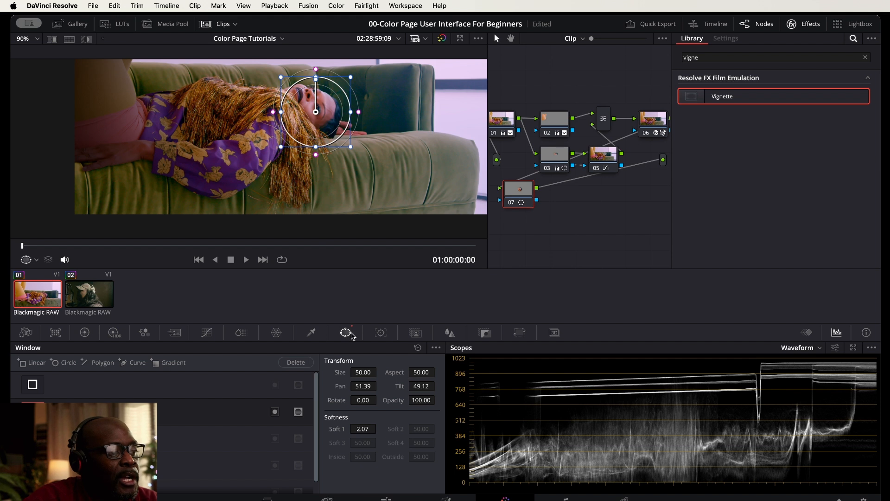
pyautogui.click(449, 333)
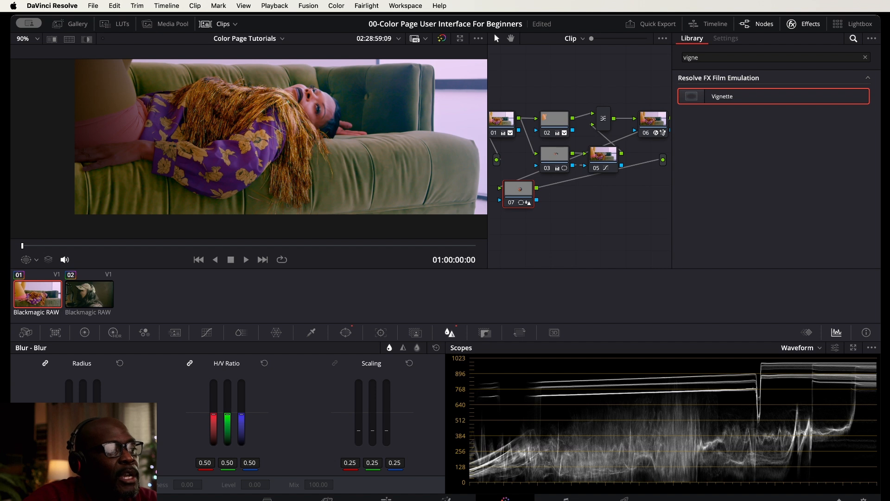
pyautogui.moveTo(83, 402); pyautogui.dragTo(83, 382)
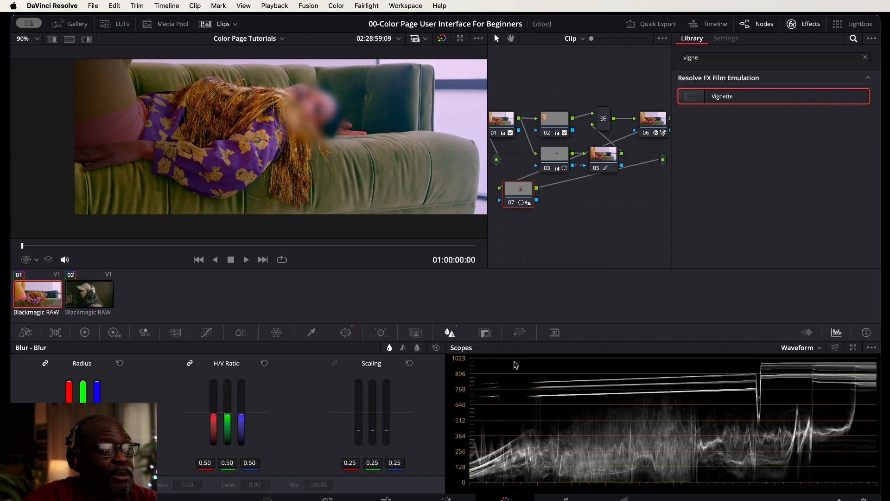
# Track the face window forward and in reverse through the whole clip, and return to the clip's first frame.
pyautogui.click(381, 333)
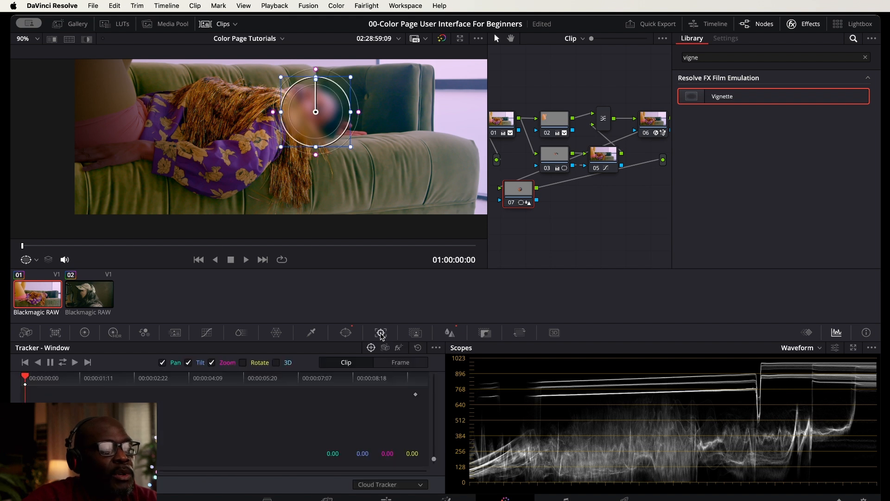
pyautogui.click(63, 363)
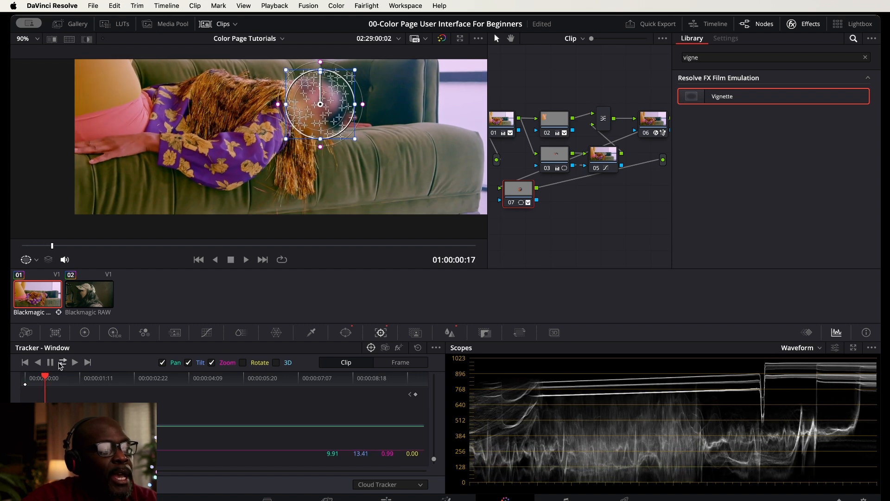
pyautogui.scroll(-3, 370, 130)
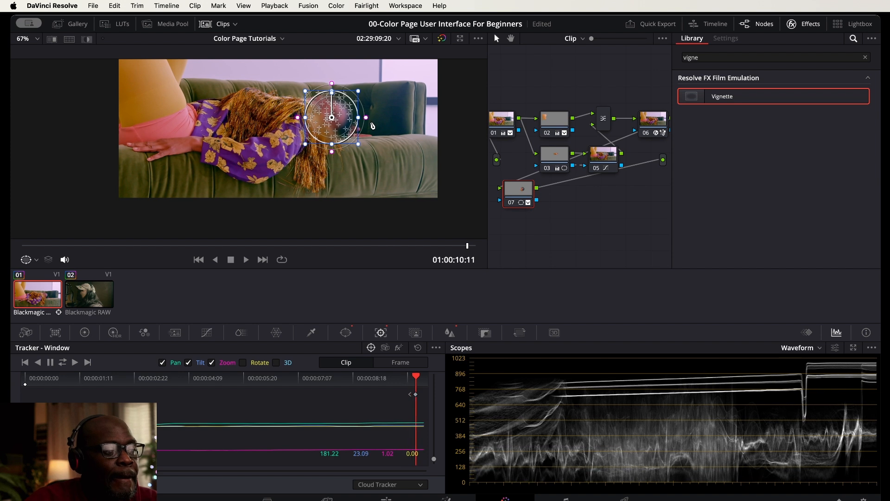
pyautogui.press('Home')
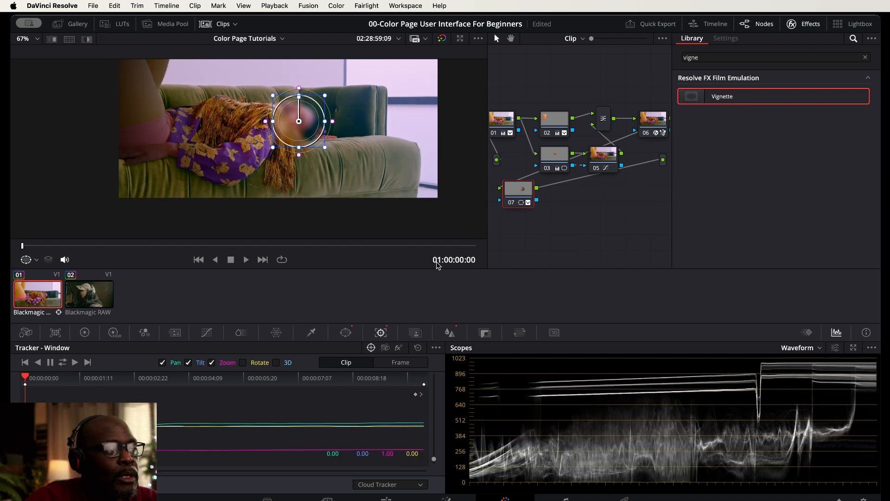
# Reduce the Key Output Gain of node 07 to 0.499 to weaken the face blur.
pyautogui.click(484, 333)
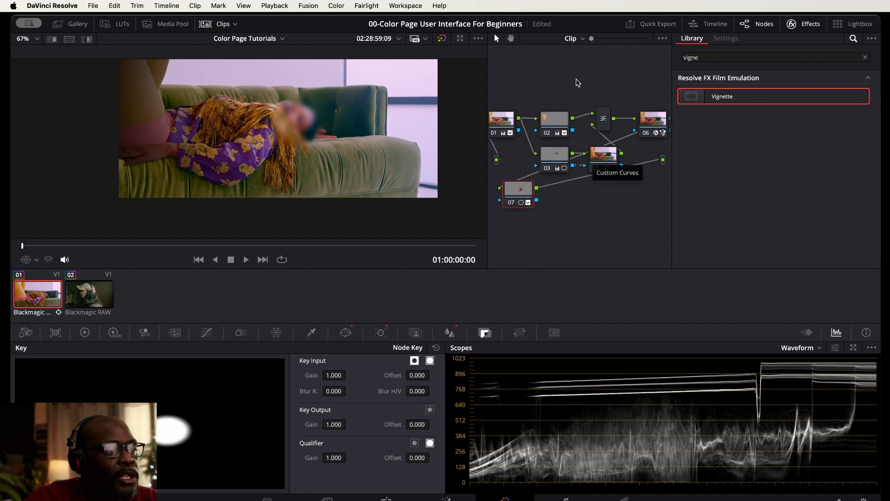
pyautogui.moveTo(576, 203); pyautogui.dragTo(625, 208)
pyautogui.scroll(-1, 626, 211)
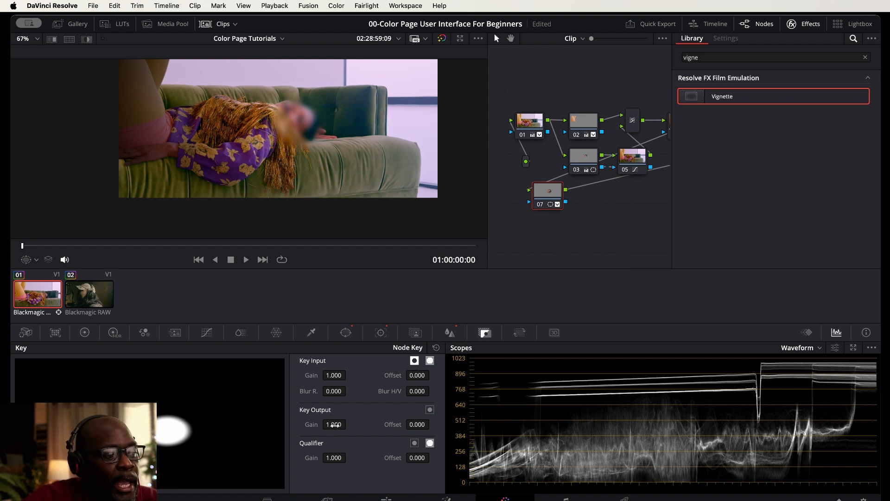
pyautogui.click(334, 425)
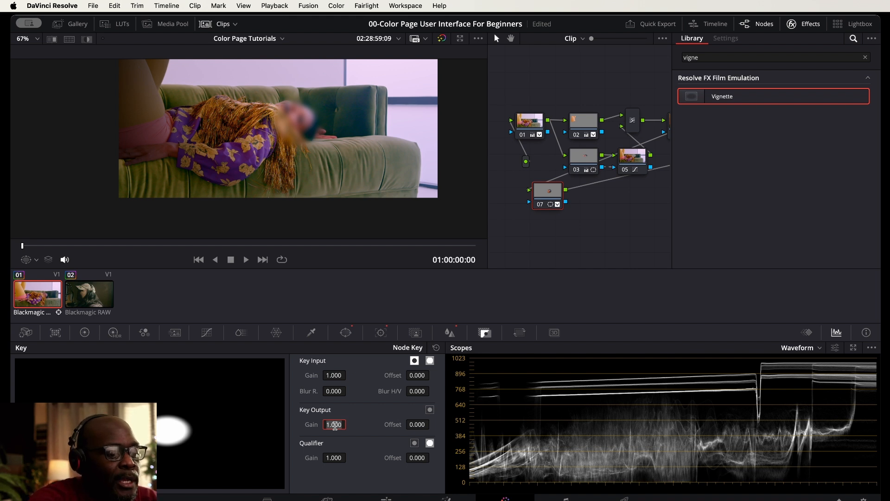
pyautogui.press('BackSpace')
pyautogui.write('0.5')
pyautogui.press('Return')
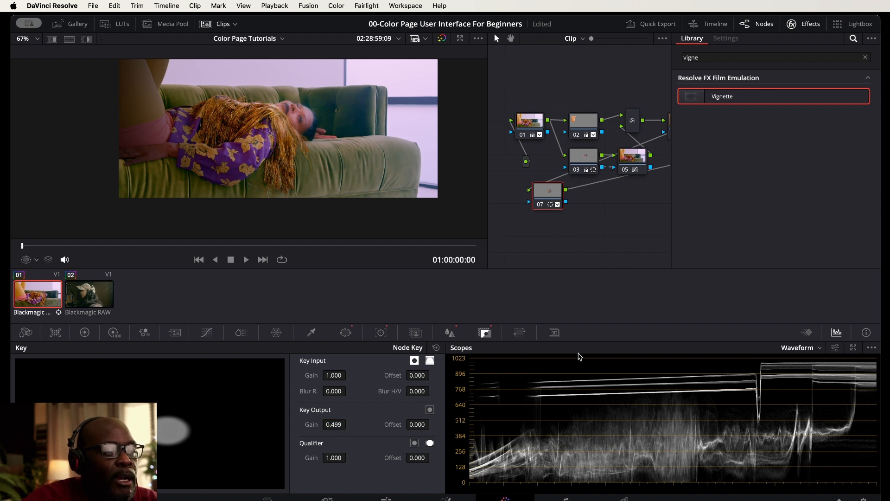
# Look at the Input Sizing controls and return to the Primaries Color Wheels.
pyautogui.click(520, 334)
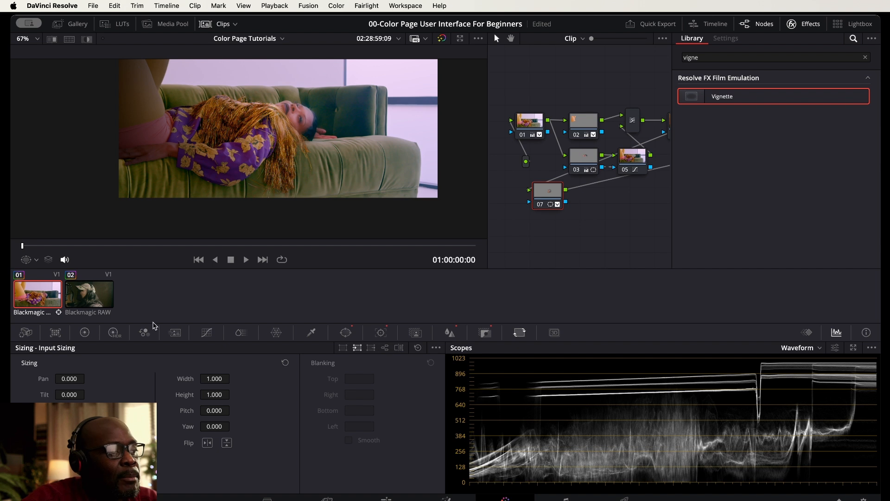
pyautogui.click(85, 333)
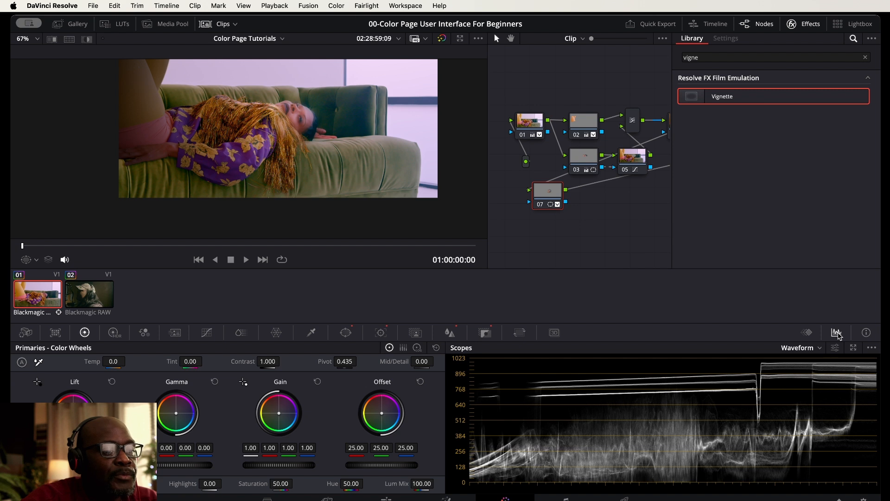
# Expand the scopes into a separate four-scope window and position it so the viewer image stays mostly uncovered.
pyautogui.click(854, 348)
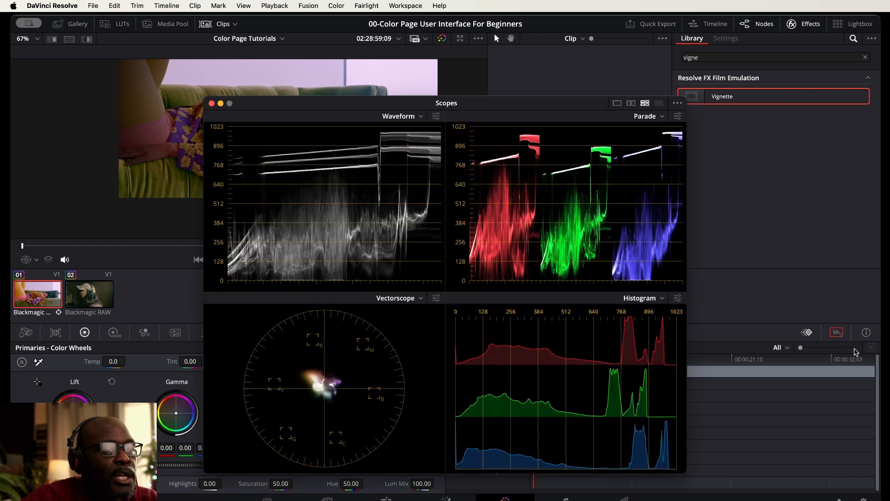
pyautogui.moveTo(533, 107); pyautogui.dragTo(540, 52)
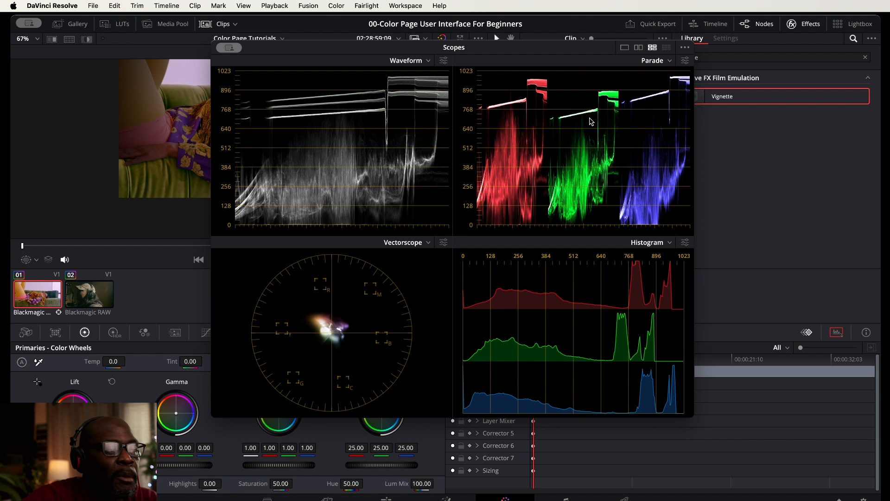
pyautogui.moveTo(529, 48); pyautogui.dragTo(725, 92)
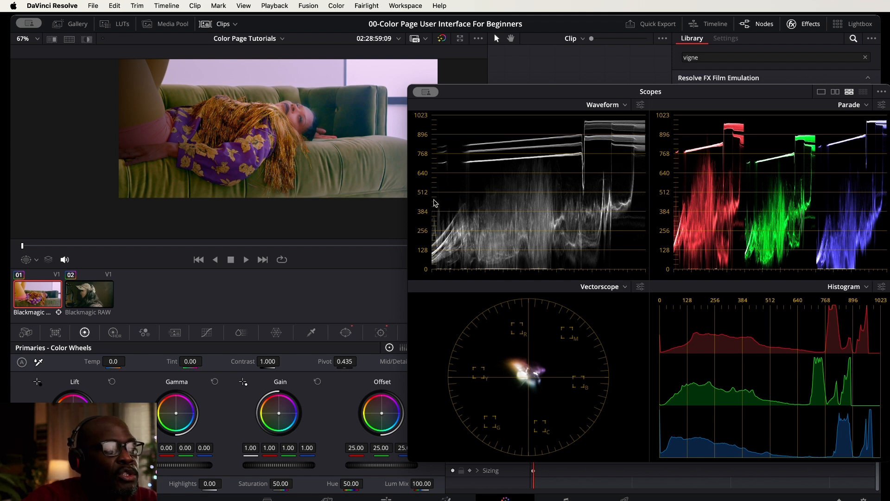
pyautogui.moveTo(768, 97); pyautogui.dragTo(756, 77)
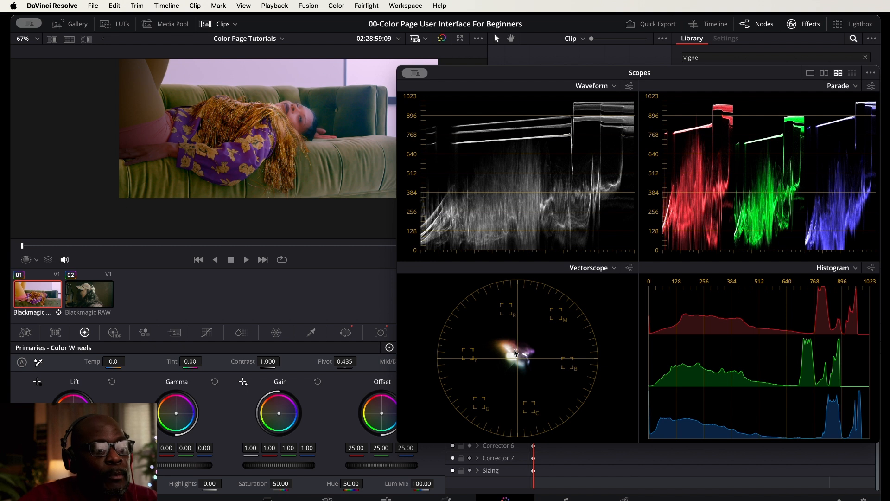
# Enable Show Skin Tone Indicator and Show 2x Zoom for the vectorscope, and toggle Colorize off and back on.
pyautogui.click(630, 268)
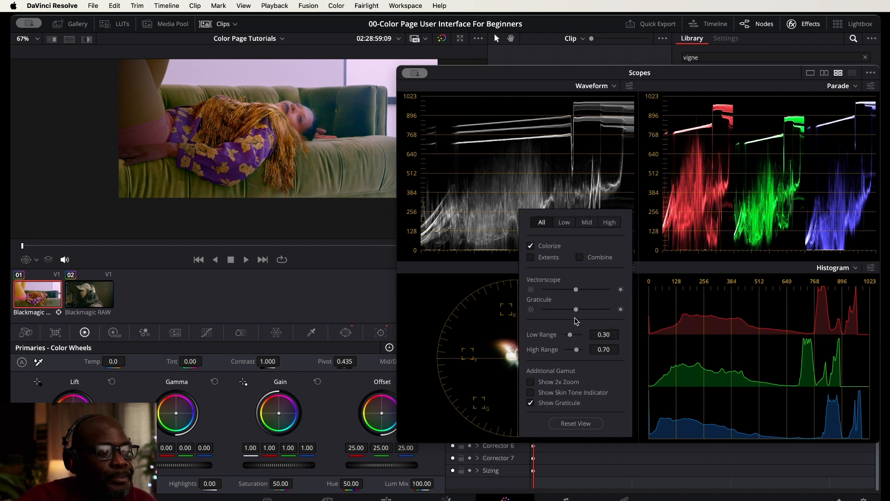
pyautogui.click(531, 394)
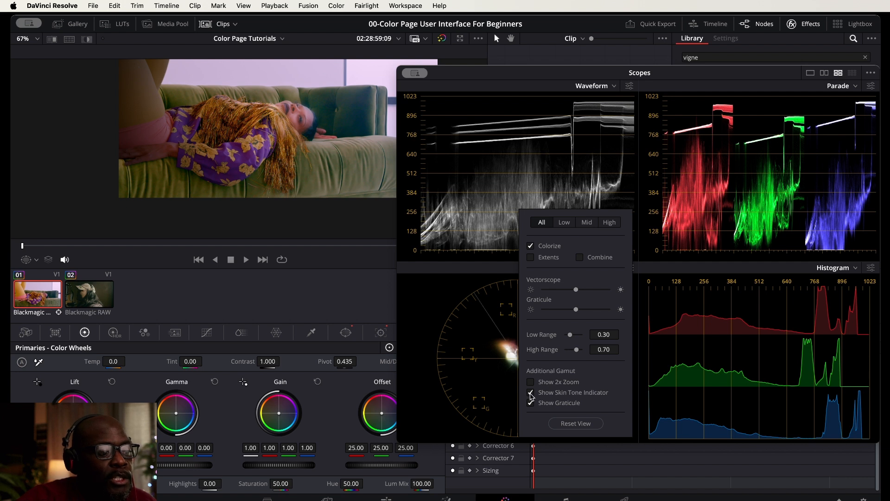
pyautogui.click(531, 382)
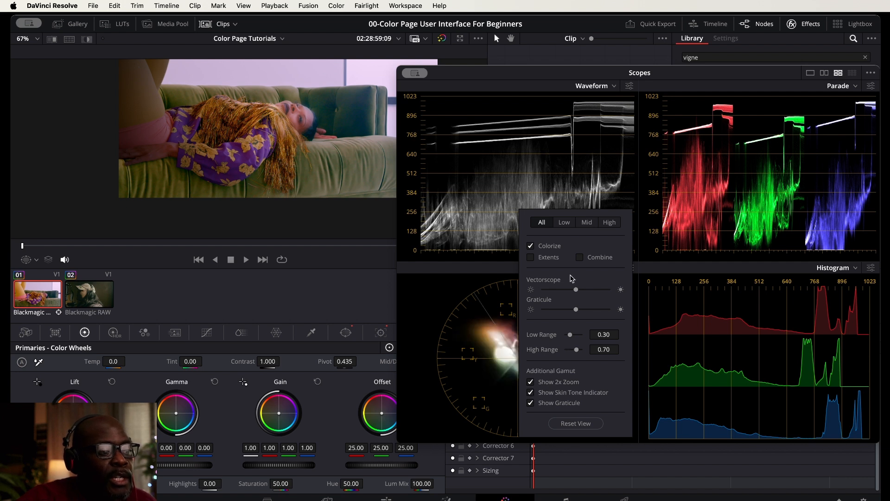
pyautogui.click(532, 245)
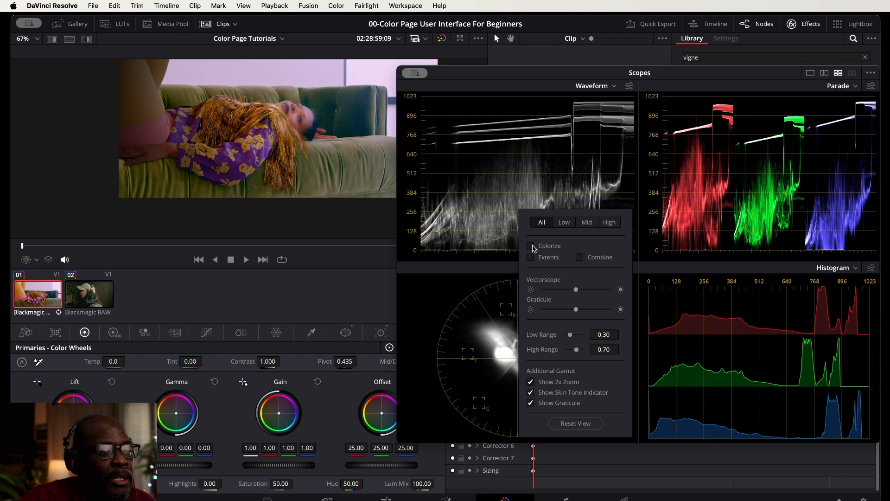
pyautogui.click(531, 246)
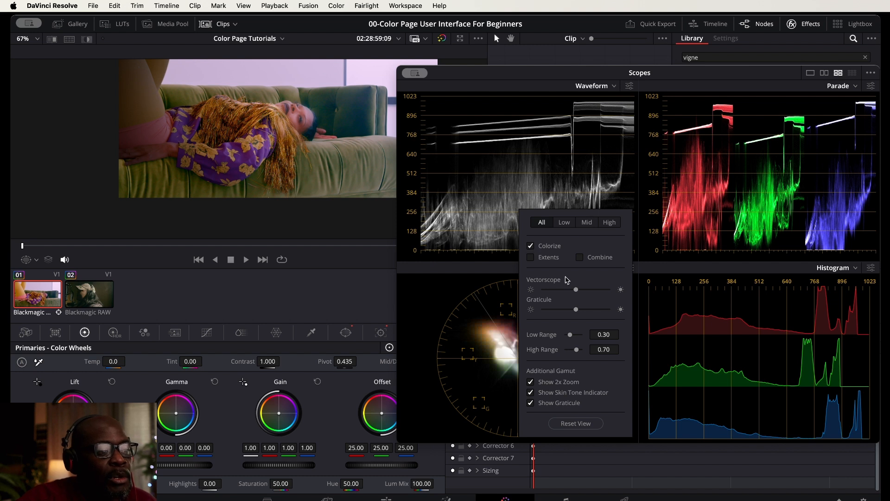
pyautogui.click(479, 328)
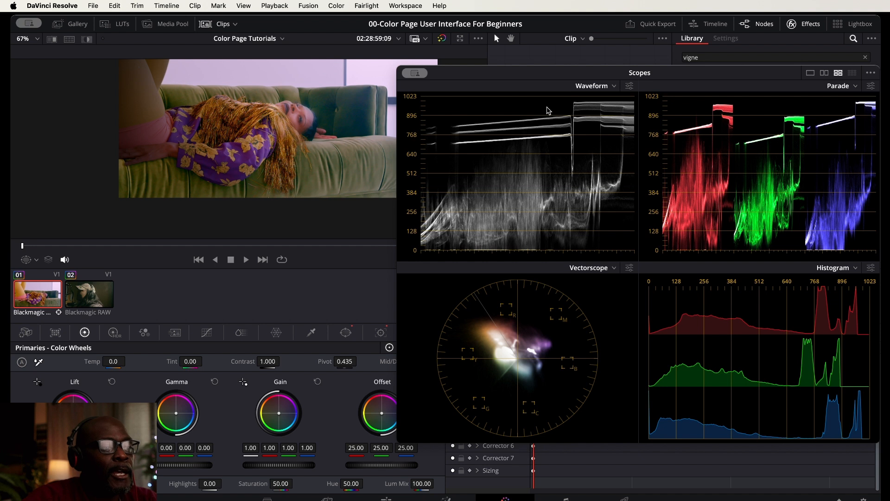
# Review the display options of the Parade, Waveform, Vectorscope and Histogram, and close the separate Scopes window.
pyautogui.moveTo(550, 75)
pyautogui.mouseDown()
pyautogui.moveTo(480, 79)
pyautogui.moveTo(541, 77)
pyautogui.mouseUp()
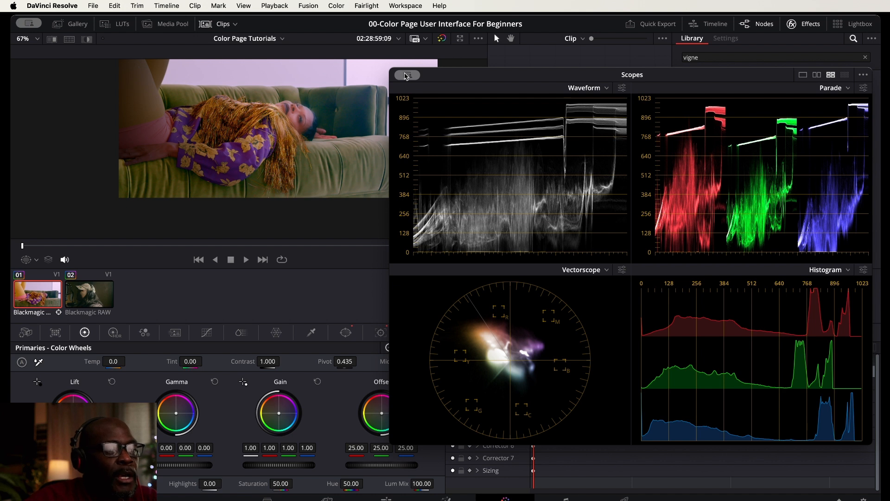
pyautogui.click(864, 88)
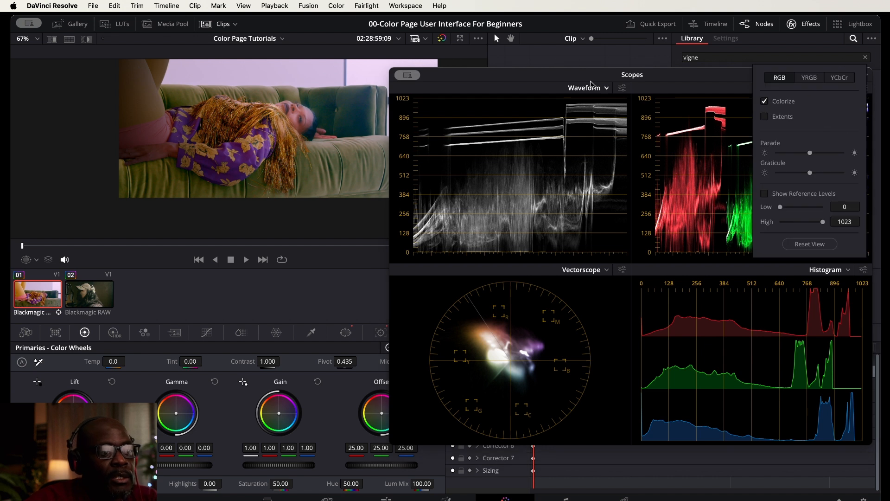
pyautogui.click(556, 82)
pyautogui.click(622, 89)
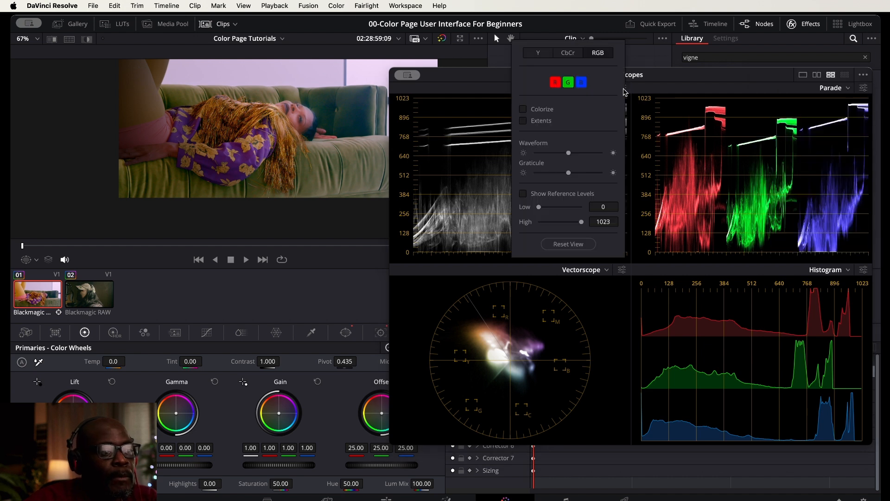
pyautogui.click(612, 315)
pyautogui.click(622, 269)
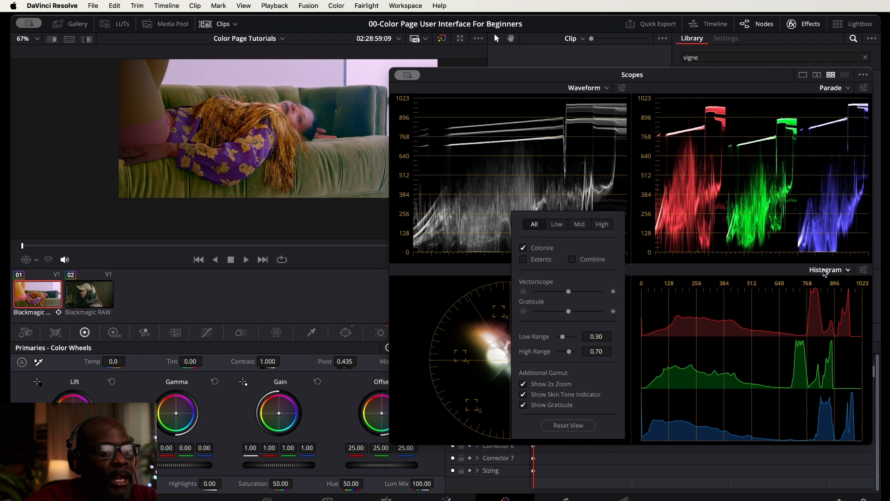
pyautogui.click(864, 269)
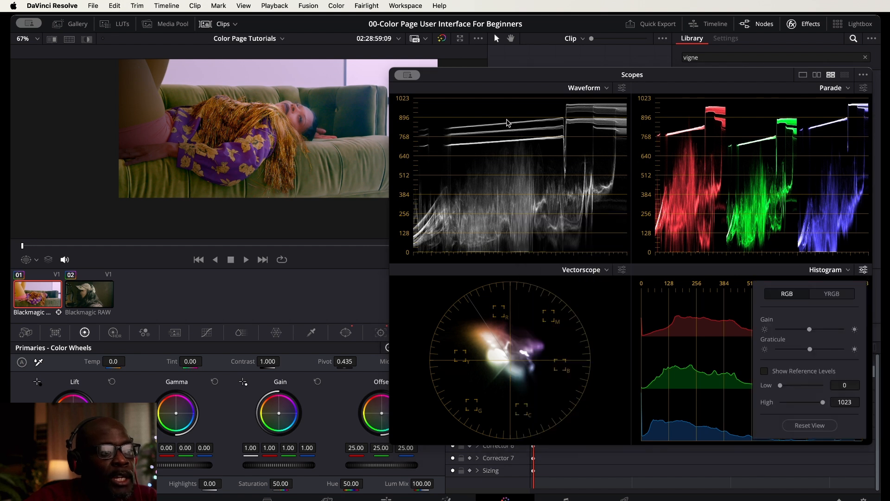
pyautogui.click(489, 87)
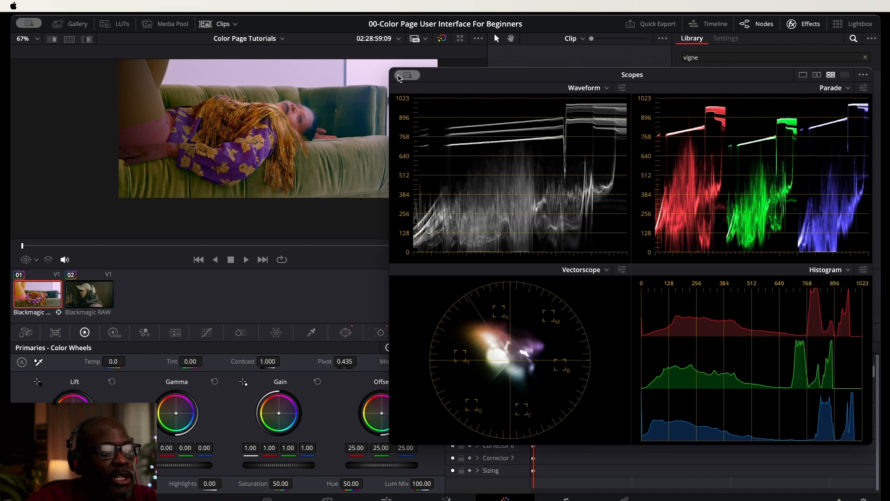
pyautogui.press('super+shift+w')
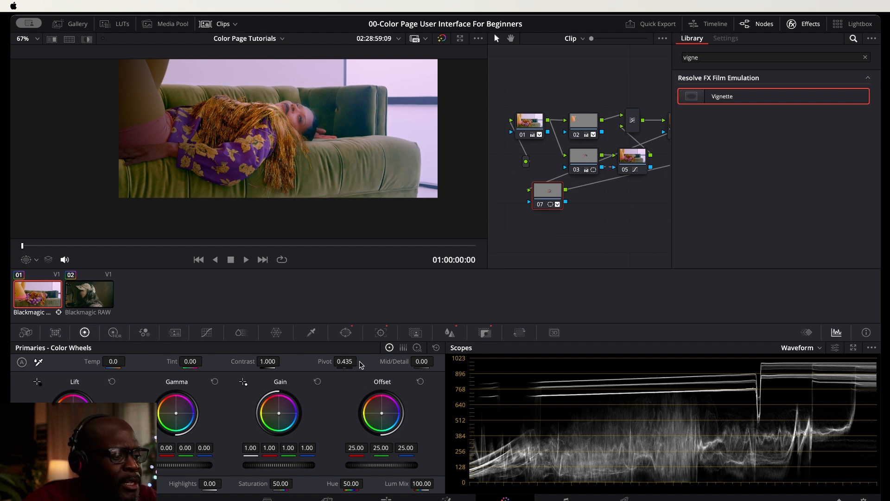
# Add a square window to node 07 and place it over the woman's torso at about Pan 46.69 and Tilt 48.24.
pyautogui.click(346, 333)
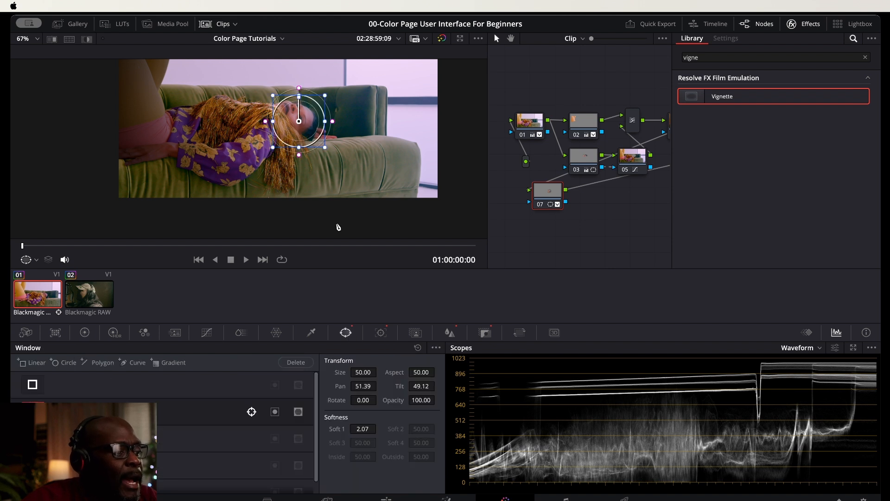
pyautogui.click(32, 384)
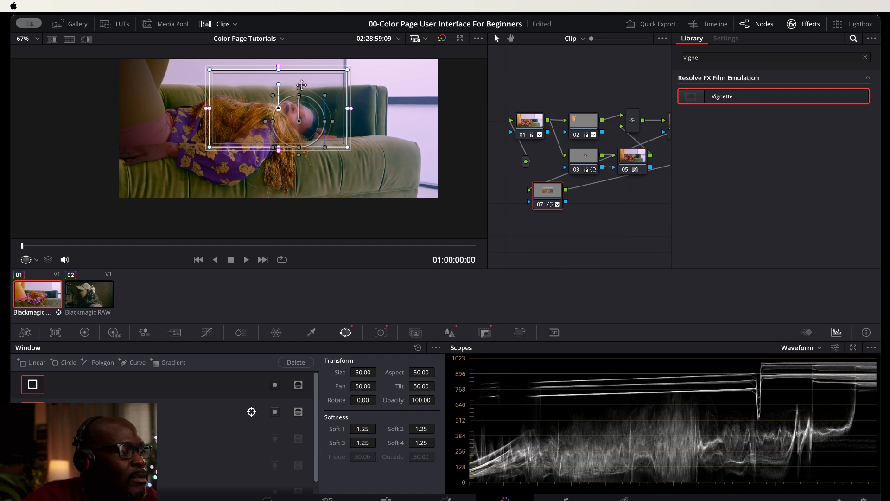
pyautogui.moveTo(260, 98); pyautogui.dragTo(150, 142)
# Try a Lift tint toward blue-magenta on node 07, reset the Primaries and return to the Window palette.
pyautogui.click(85, 332)
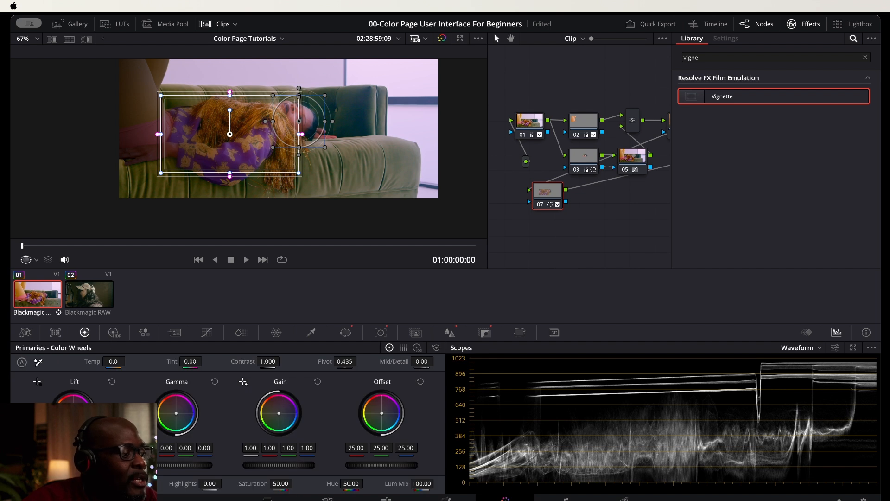
pyautogui.moveTo(73, 413); pyautogui.dragTo(87, 417)
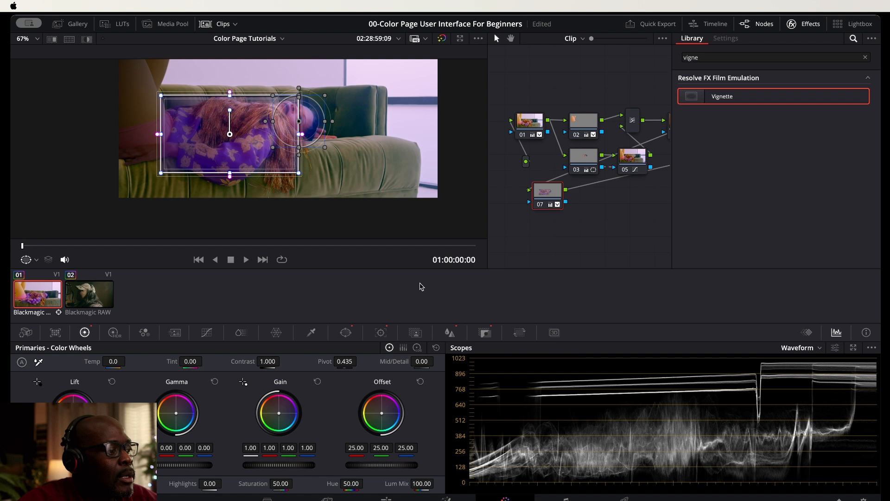
pyautogui.click(436, 347)
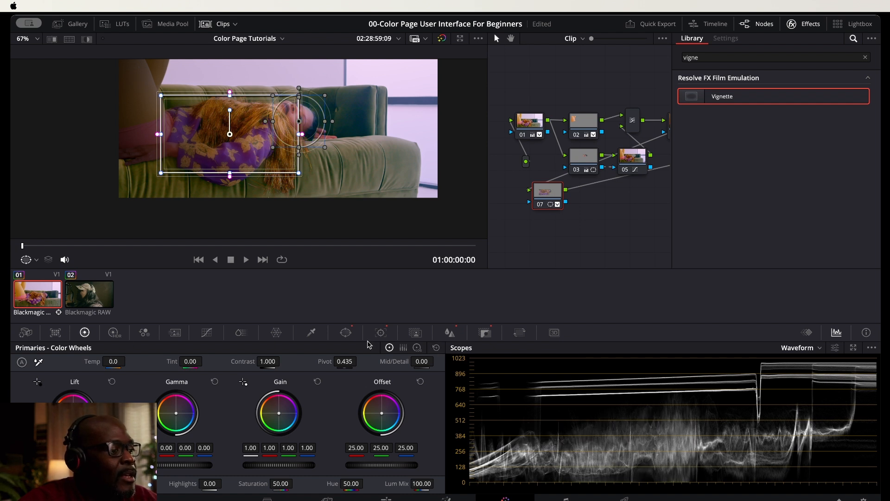
pyautogui.click(347, 333)
# Move node 07 to the end of the node graph, below and to the right of node 06.
pyautogui.hscroll(3, 631, 205)
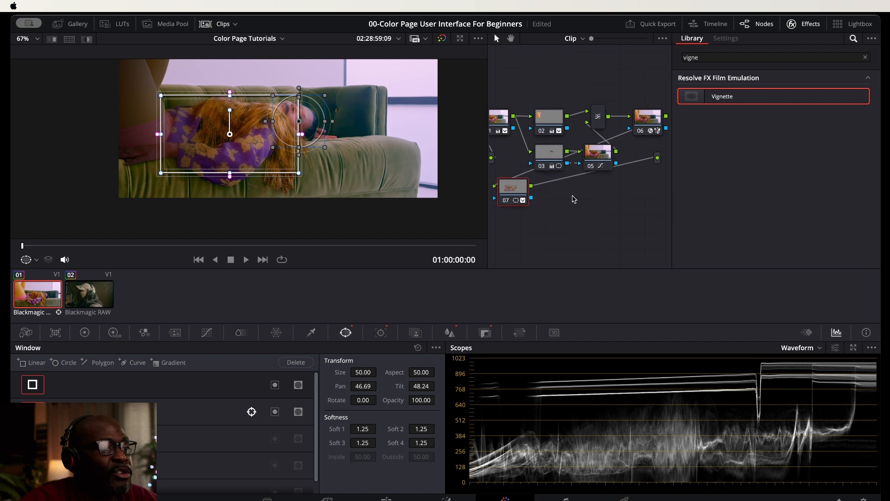
pyautogui.moveTo(527, 191); pyautogui.dragTo(654, 200)
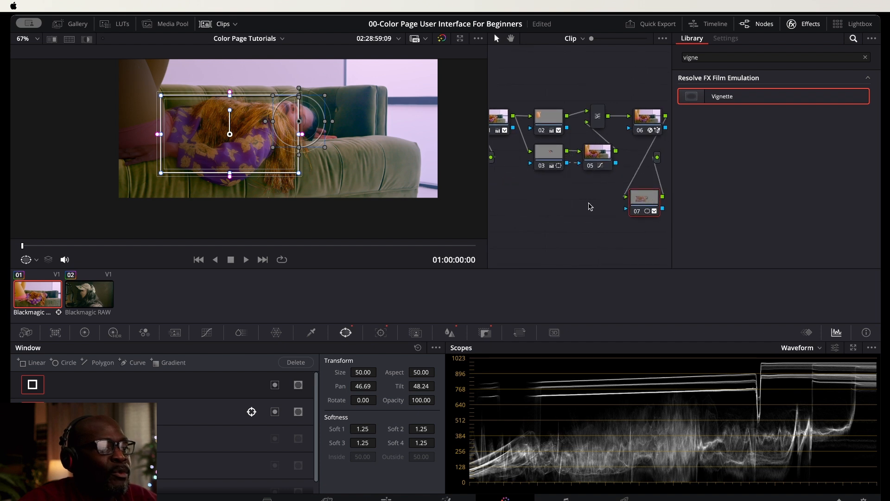
pyautogui.moveTo(539, 203); pyautogui.dragTo(462, 203)
pyautogui.moveTo(572, 195); pyautogui.dragTo(611, 171)
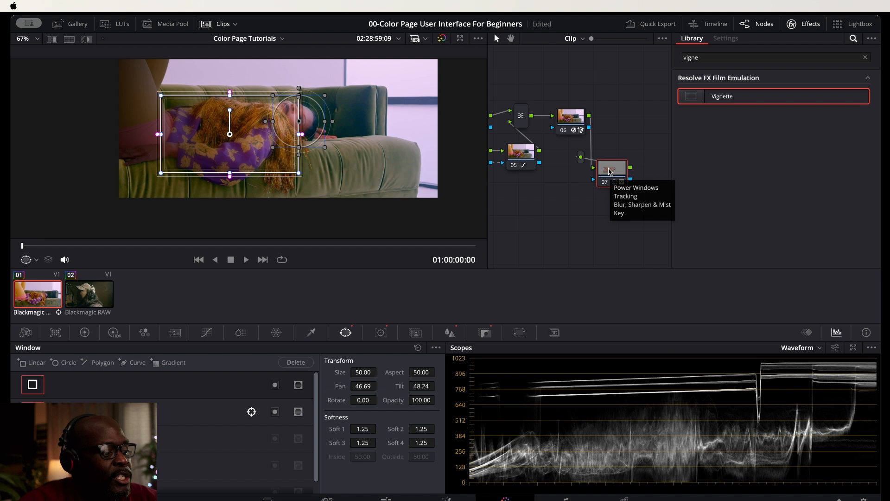
# Add a serial node after node 07, place it below node 07 and label it "extra".
pyautogui.hotkey('alt', 's')
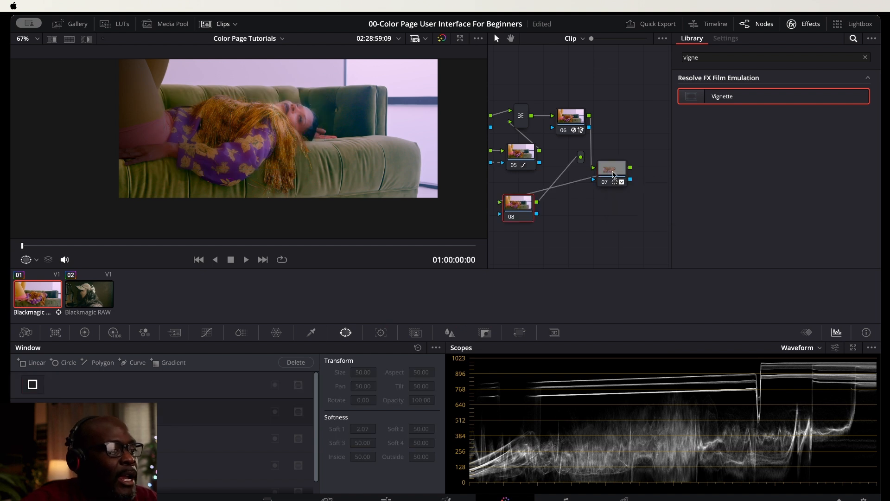
pyautogui.moveTo(520, 206); pyautogui.dragTo(640, 221)
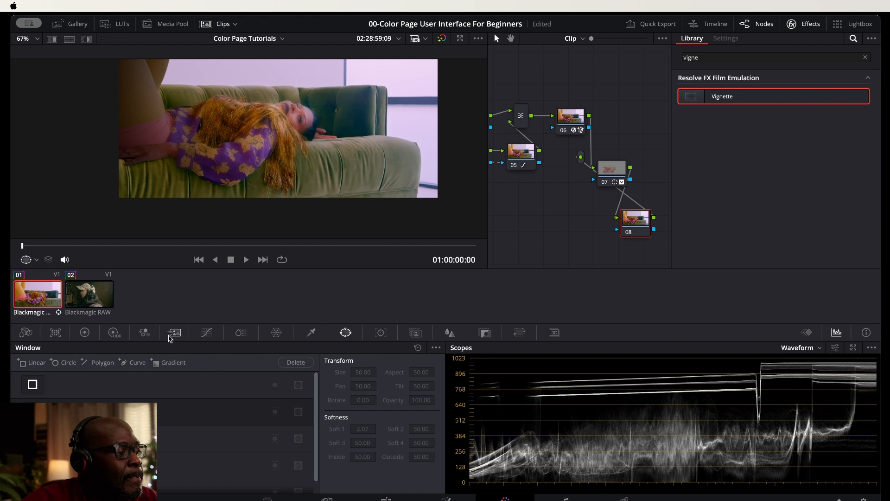
pyautogui.moveTo(641, 225); pyautogui.dragTo(642, 227)
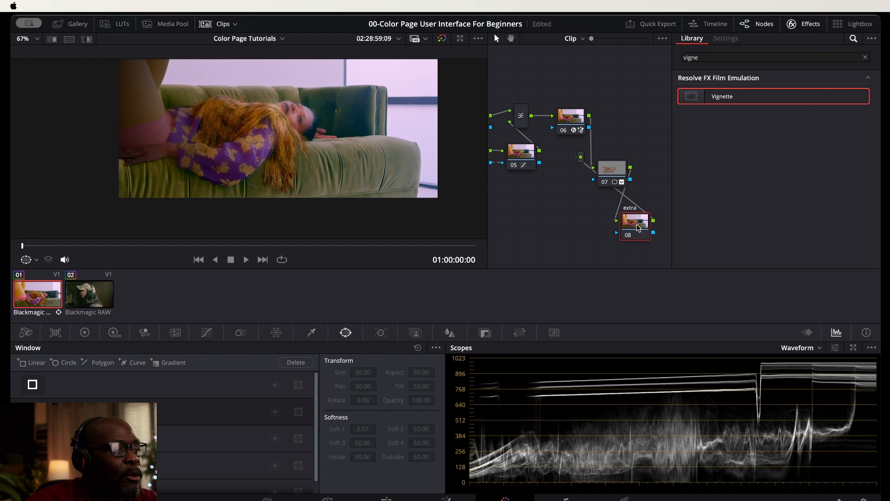
pyautogui.moveTo(639, 230); pyautogui.dragTo(633, 236)
# Add a square window over the woman's upper body on the extra node and tint its Gamma to 0.11, -0.05, 0.35.
pyautogui.click(32, 384)
pyautogui.moveTo(302, 131); pyautogui.dragTo(274, 150)
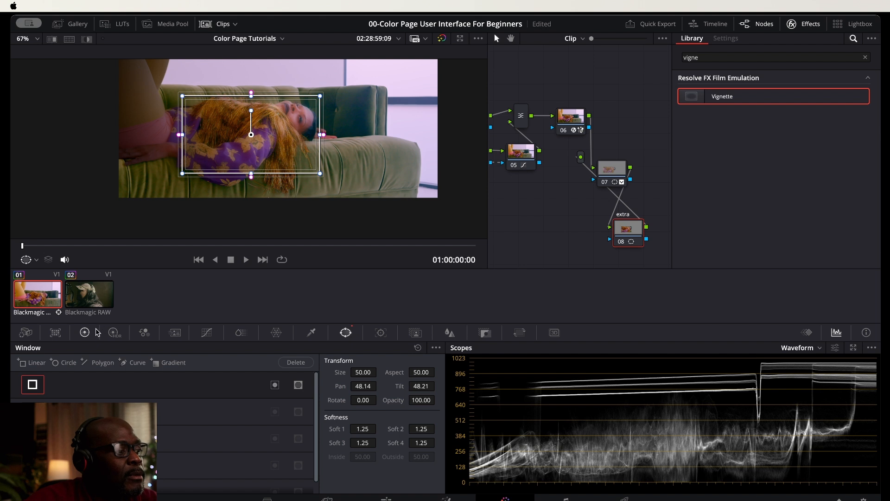
pyautogui.click(84, 332)
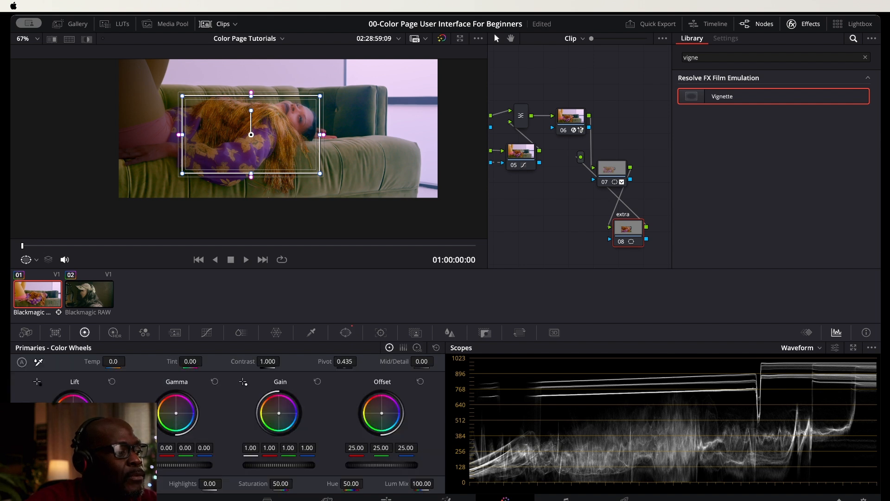
pyautogui.moveTo(181, 411); pyautogui.dragTo(198, 408)
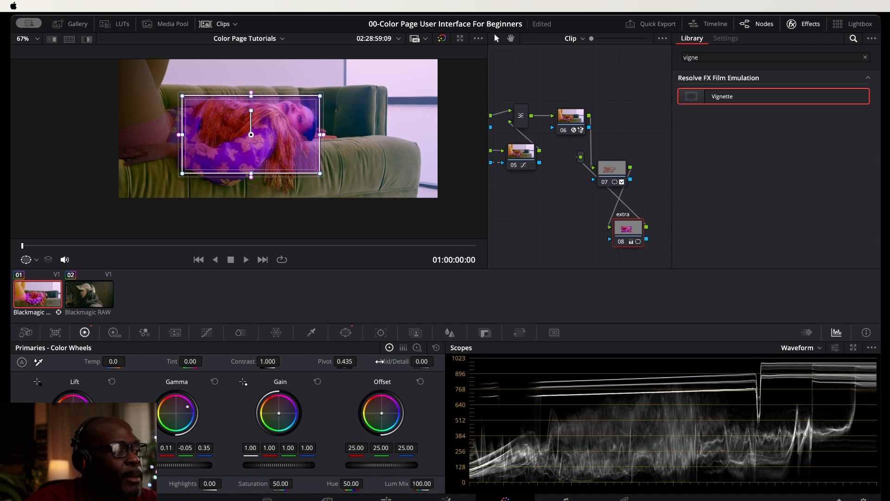
pyautogui.moveTo(266, 144); pyautogui.dragTo(288, 150)
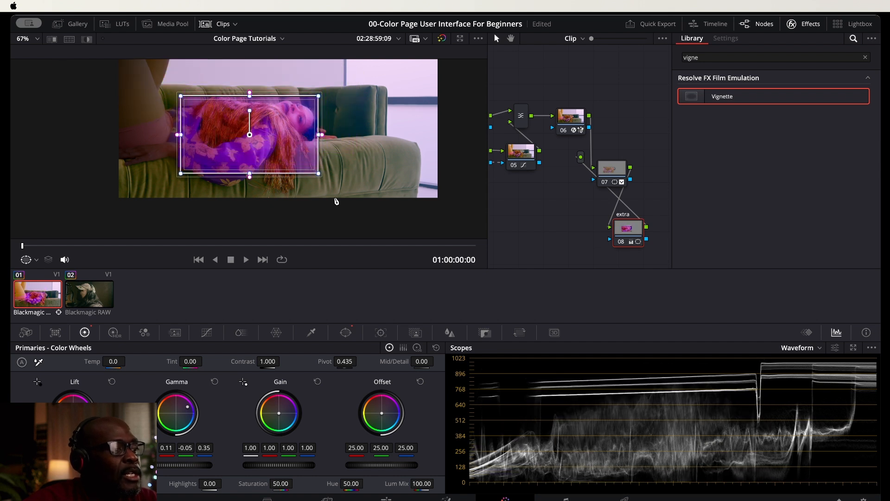
# Set the square window's Size to 51.44 and its Soft 1 to Soft 4 values to 3.97, 3.37, 4.07 and 5.25.
pyautogui.click(346, 333)
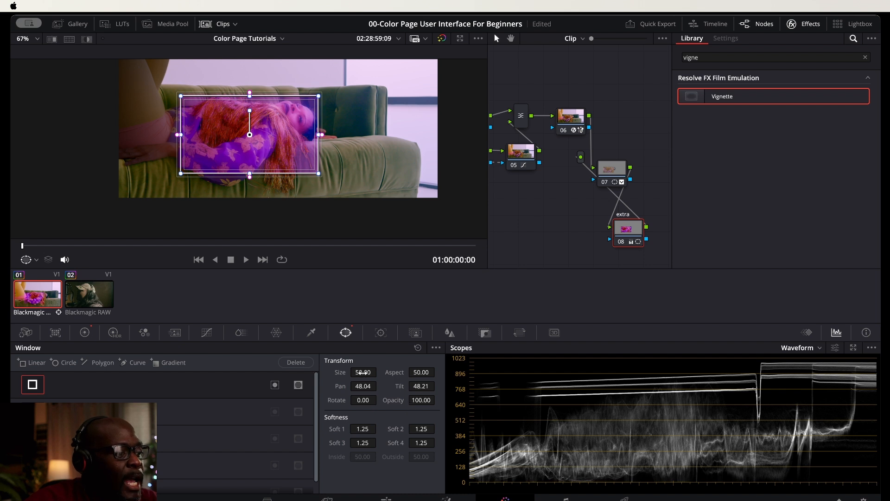
pyautogui.moveTo(363, 371); pyautogui.dragTo(373, 372)
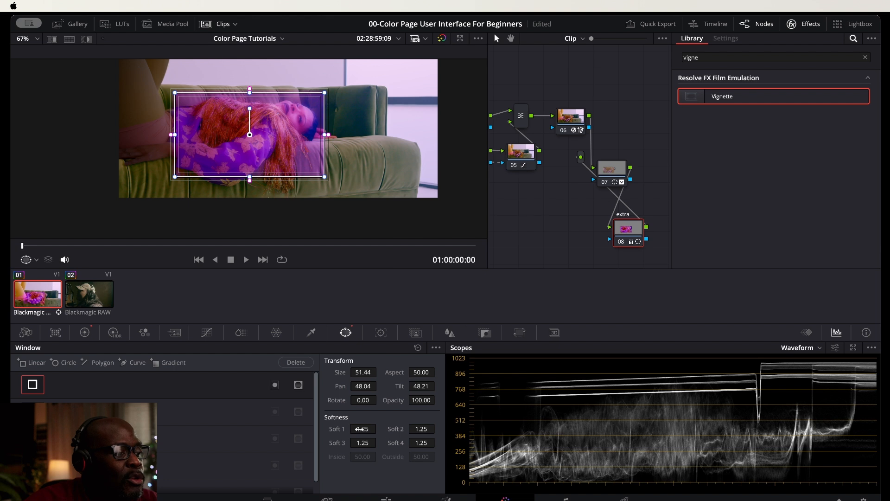
pyautogui.moveTo(363, 429); pyautogui.dragTo(379, 429)
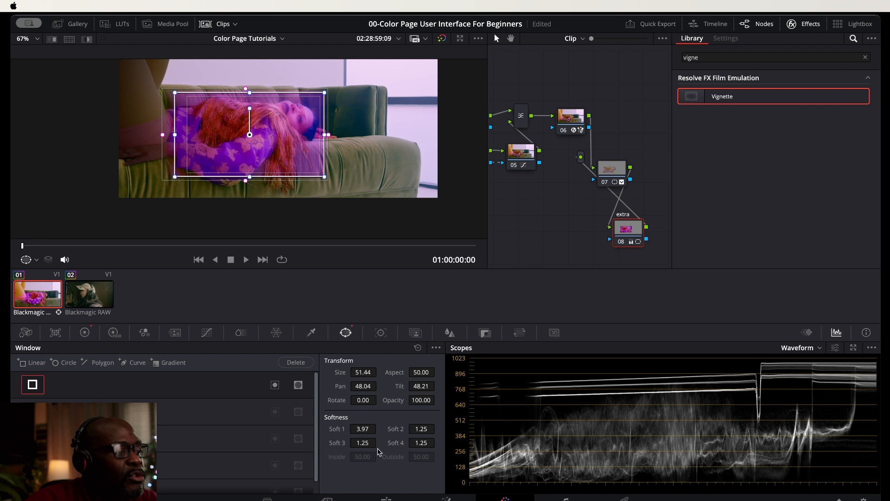
pyautogui.moveTo(360, 442); pyautogui.dragTo(379, 442)
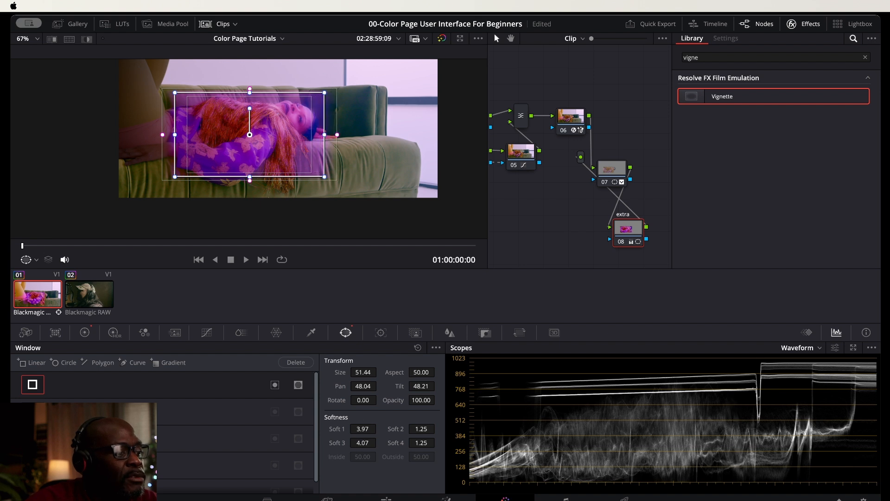
pyautogui.moveTo(438, 428); pyautogui.dragTo(437, 442)
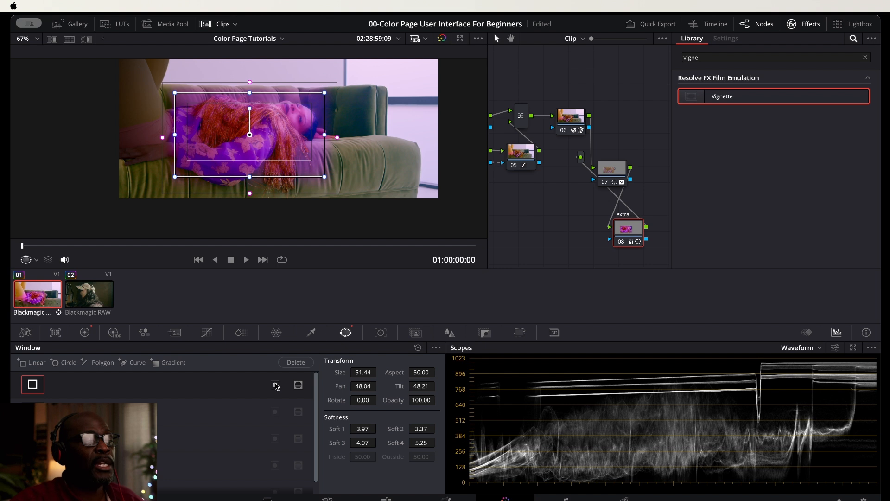
# Invert the square window and add a circle window over the woman's hip and sleeve at about Pan 45.03, Tilt 47.26.
pyautogui.click(275, 385)
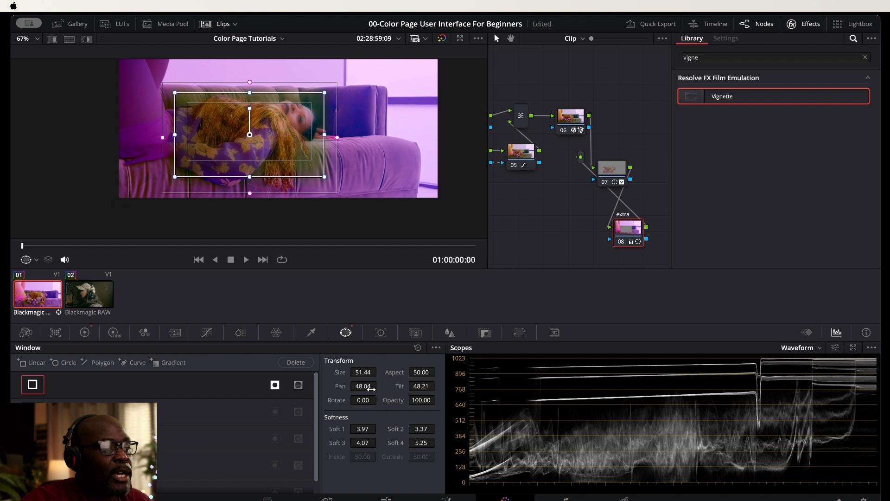
pyautogui.click(65, 362)
pyautogui.moveTo(239, 114); pyautogui.dragTo(168, 154)
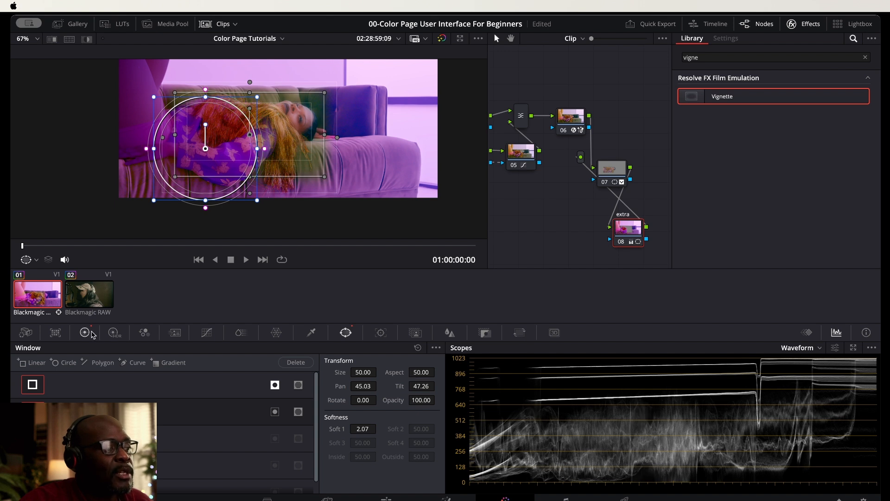
# Shift the extra node's Gain toward orange at 1.36, 0.98, 0.16 and reset the node grade.
pyautogui.click(85, 332)
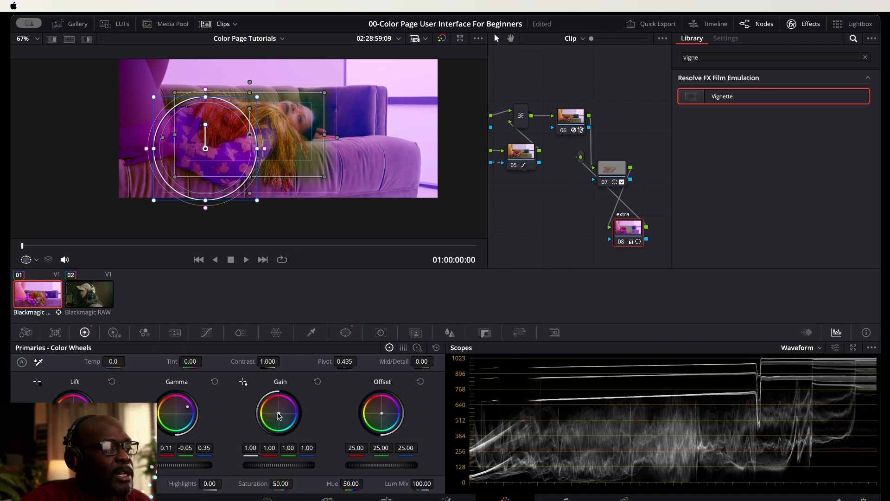
pyautogui.moveTo(274, 412); pyautogui.dragTo(272, 409)
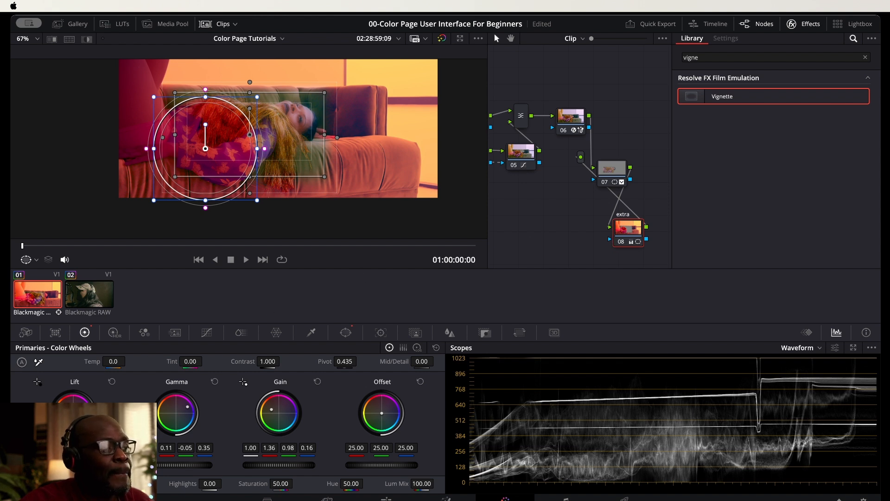
pyautogui.rightClick(634, 229)
pyautogui.click(656, 233)
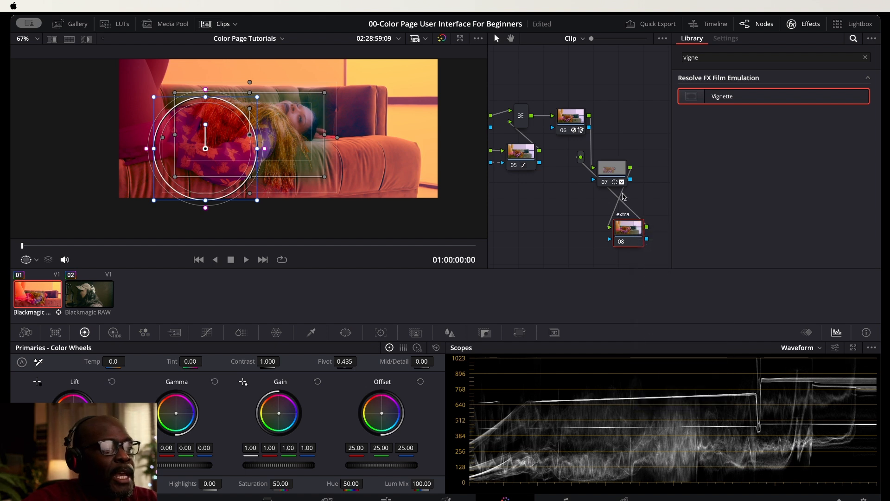
pyautogui.rightClick(632, 236)
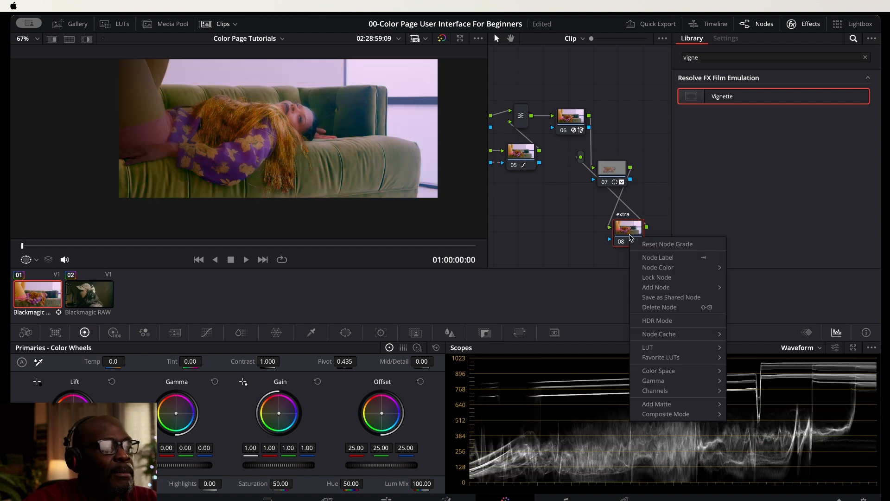
pyautogui.click(651, 245)
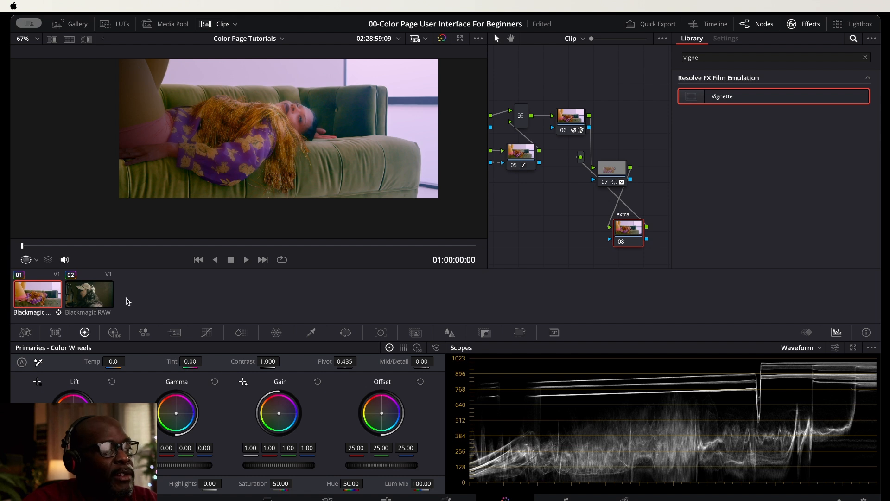
# Open the Magic Mask palette and compare nodes 02 and 03, finishing with node 02 selected.
pyautogui.moveTo(553, 197); pyautogui.dragTo(593, 187)
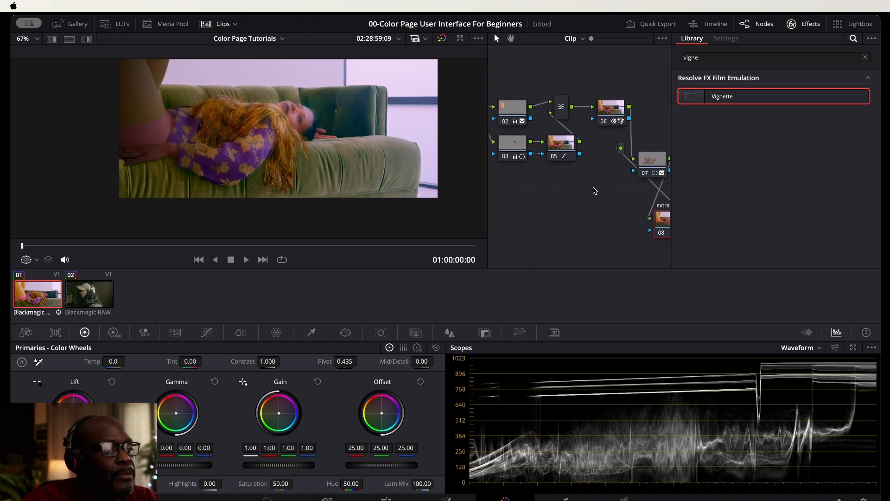
pyautogui.click(416, 333)
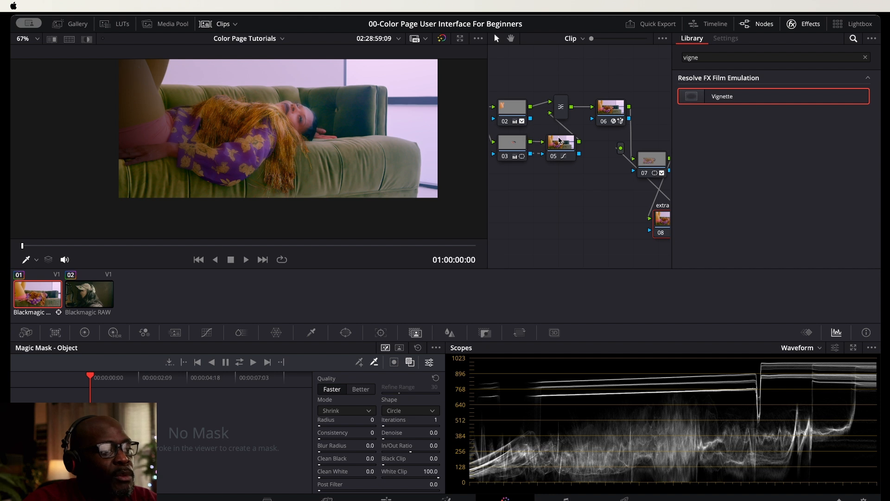
pyautogui.click(513, 110)
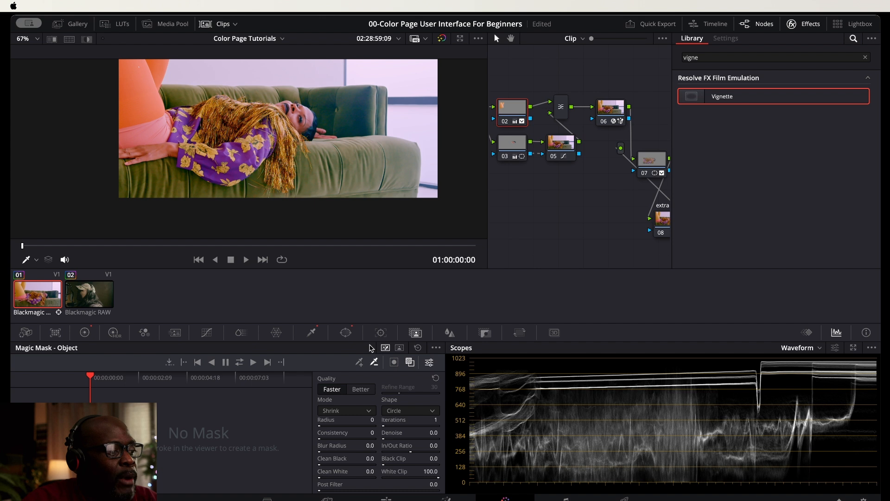
pyautogui.moveTo(584, 203); pyautogui.dragTo(634, 206)
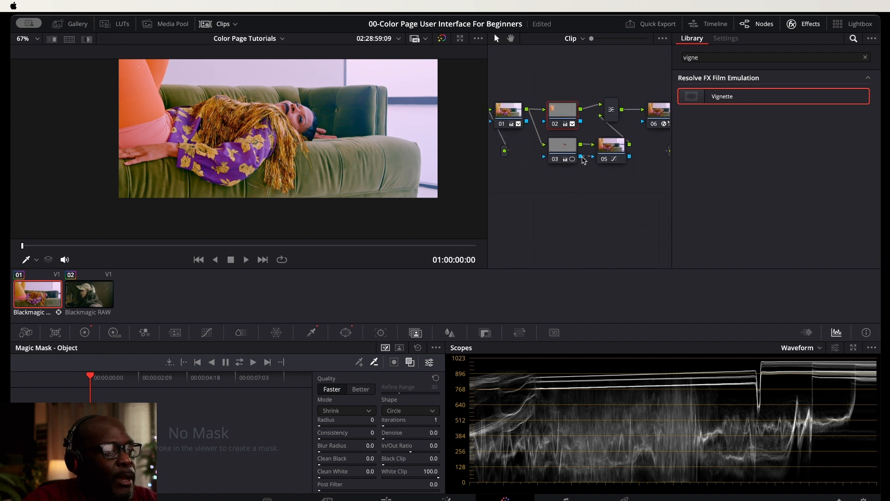
pyautogui.click(564, 148)
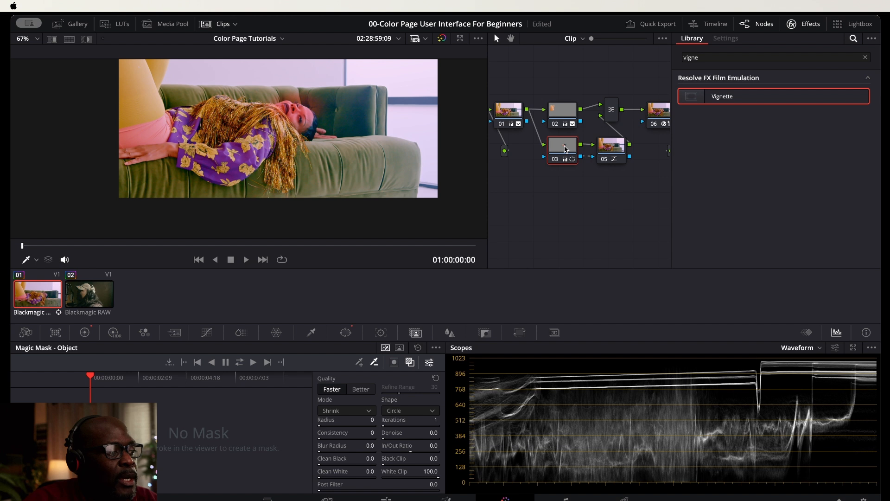
pyautogui.click(566, 115)
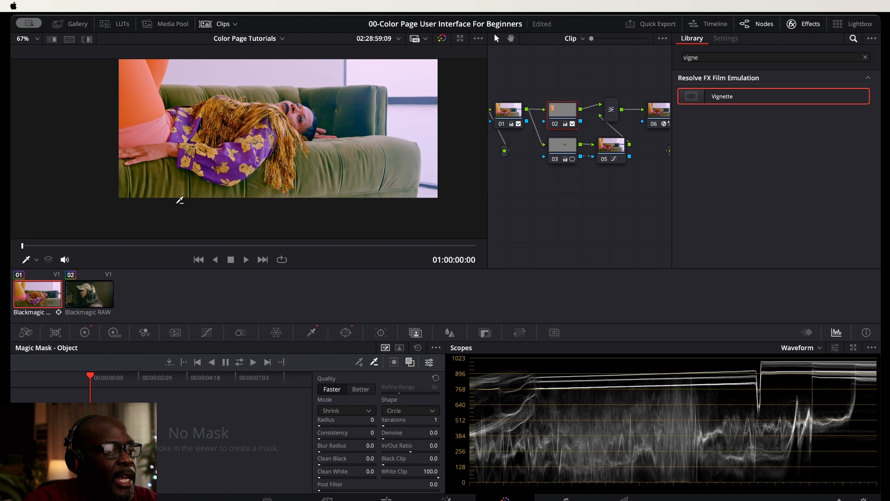
pyautogui.moveTo(585, 191); pyautogui.dragTo(460, 188)
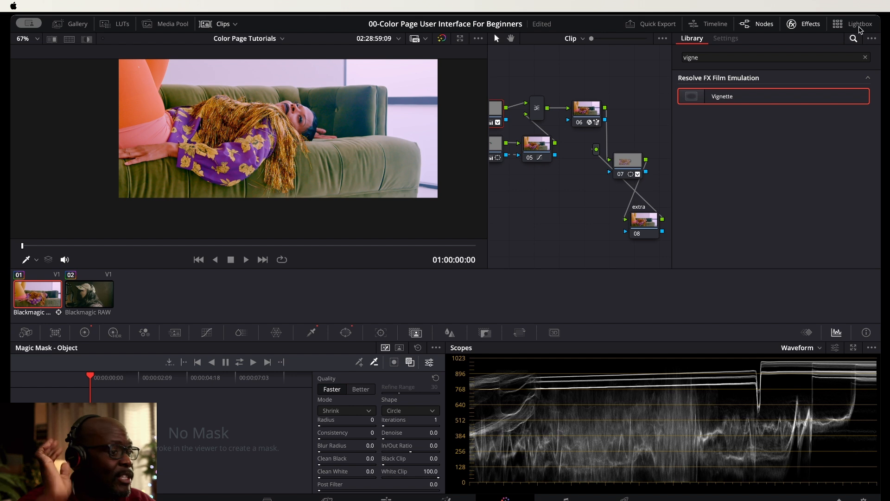
# View the timeline clips in the Lightbox, close it and return to the Primaries Color Wheels.
pyautogui.click(859, 26)
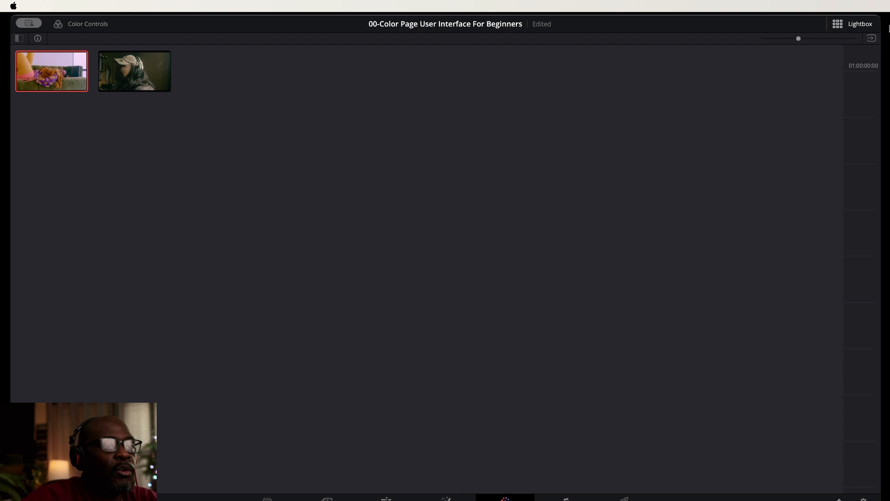
pyautogui.click(846, 25)
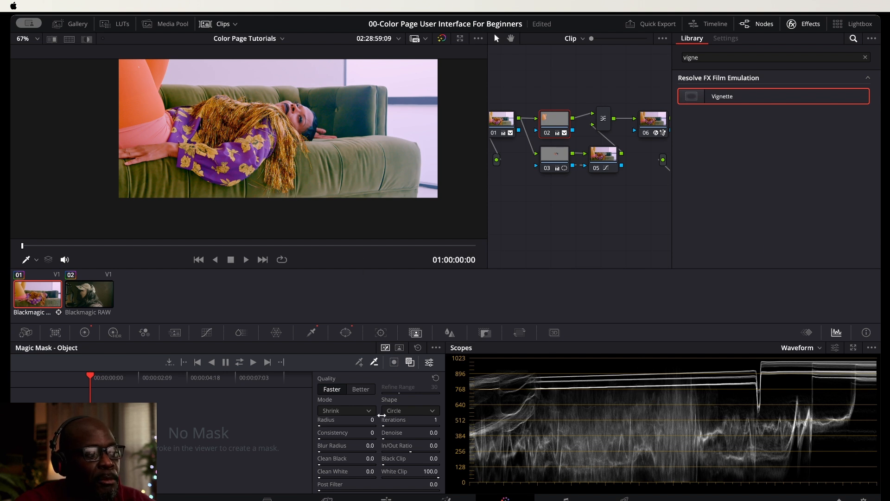
pyautogui.click(85, 333)
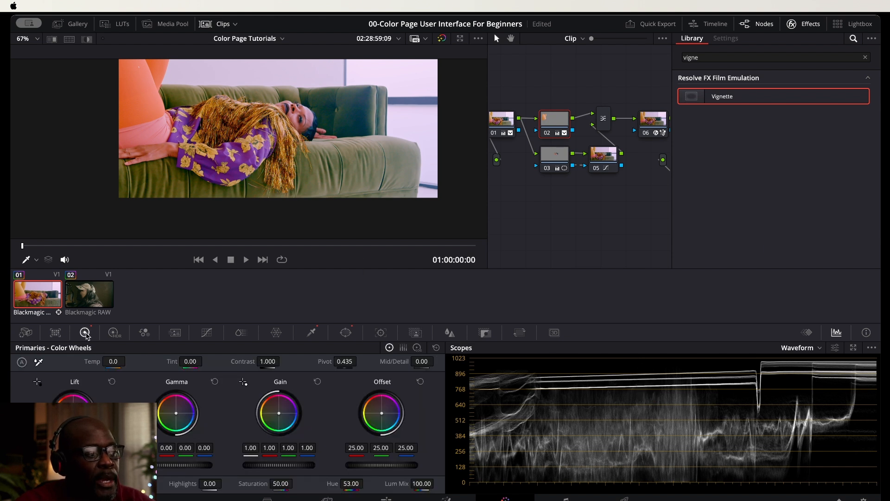